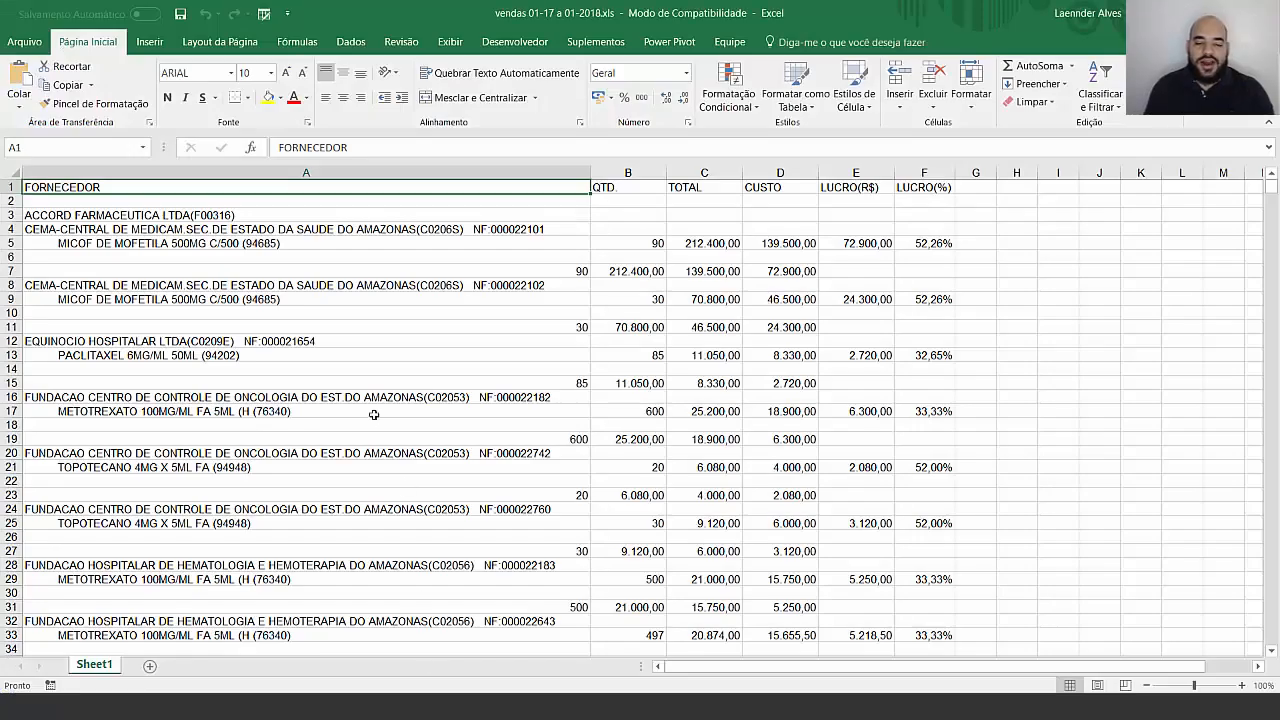
Examine how the FORNECEDOR column stacks supplier, customer with invoice number, and product rows in the first supplier block
click(317, 314)
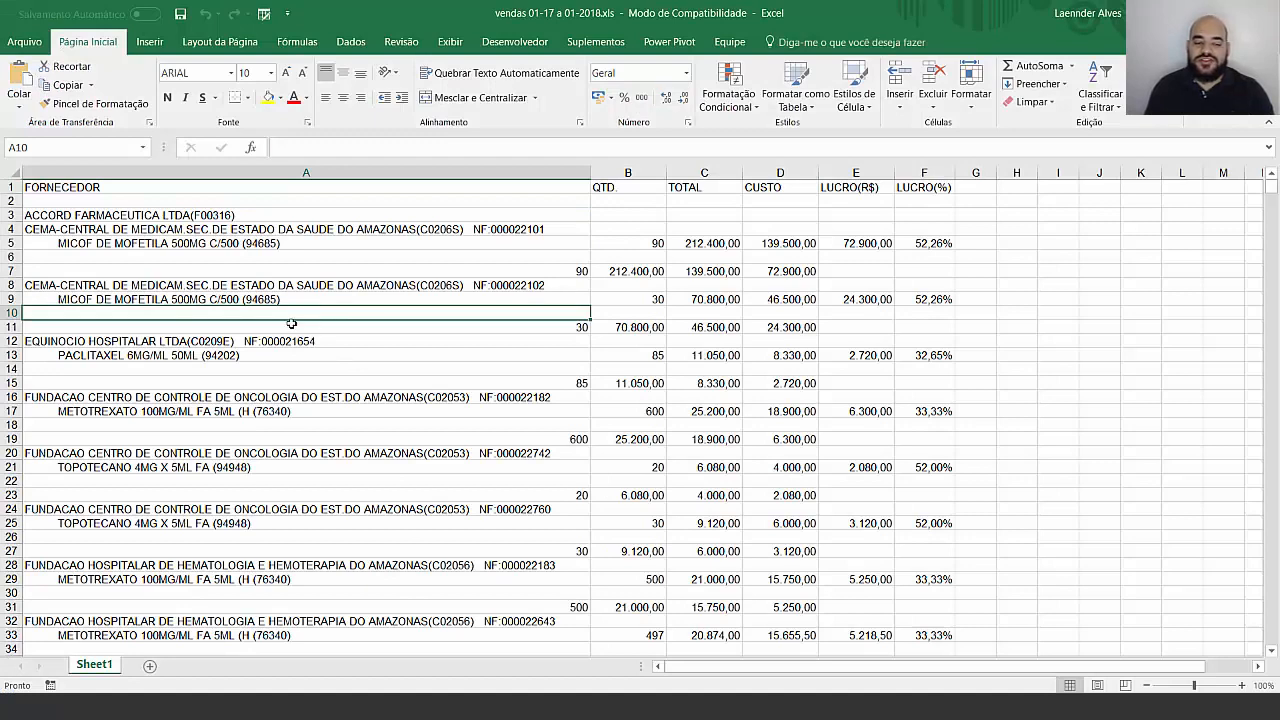
click(116, 212)
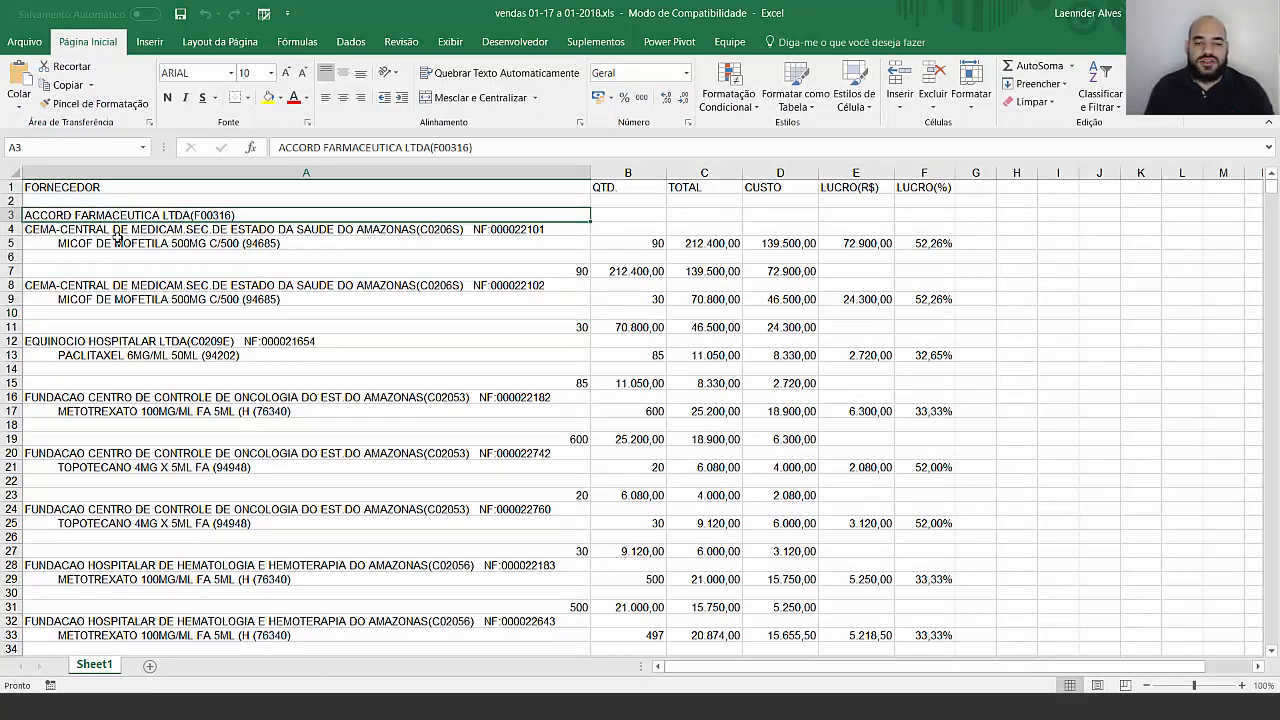
click(190, 173)
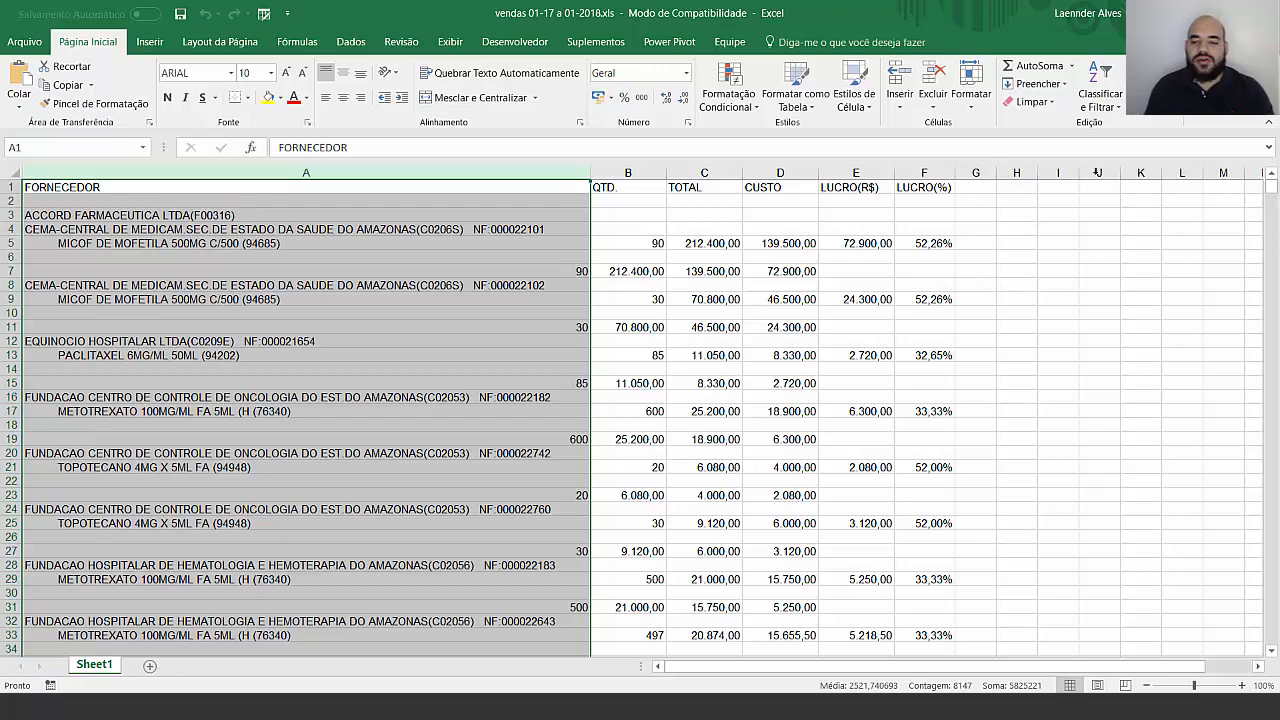
click(160, 213)
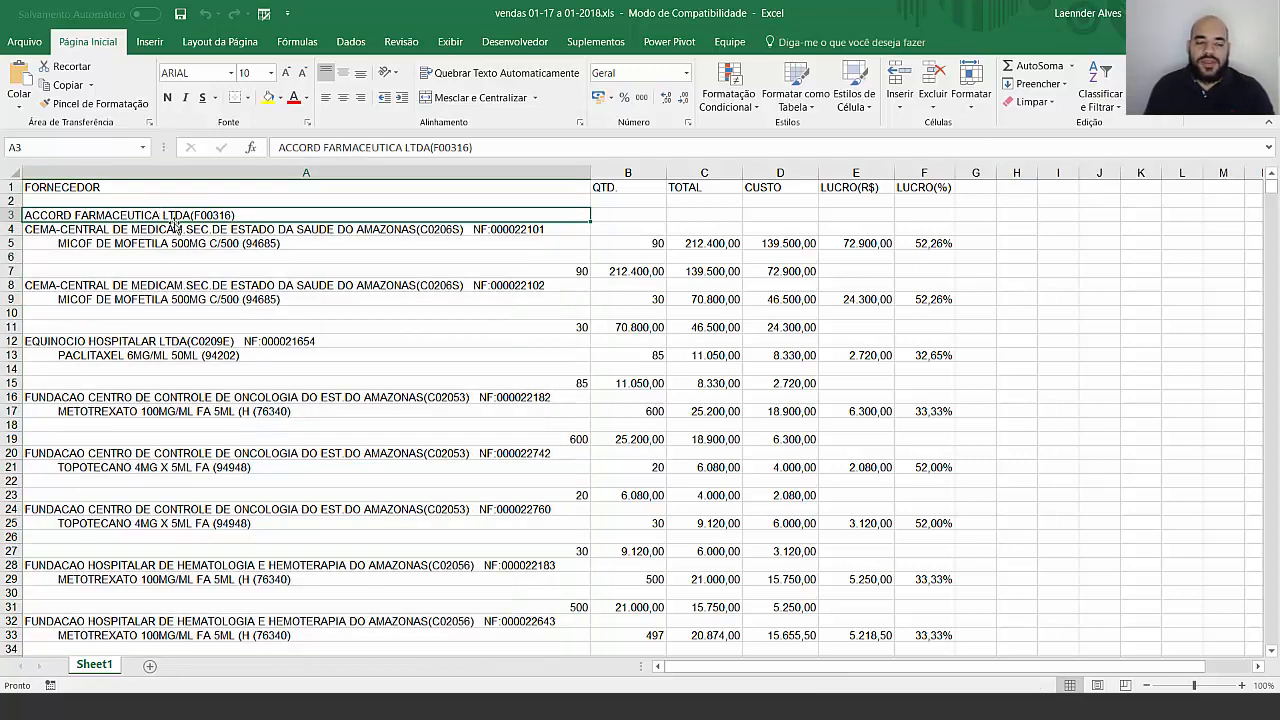
click(189, 231)
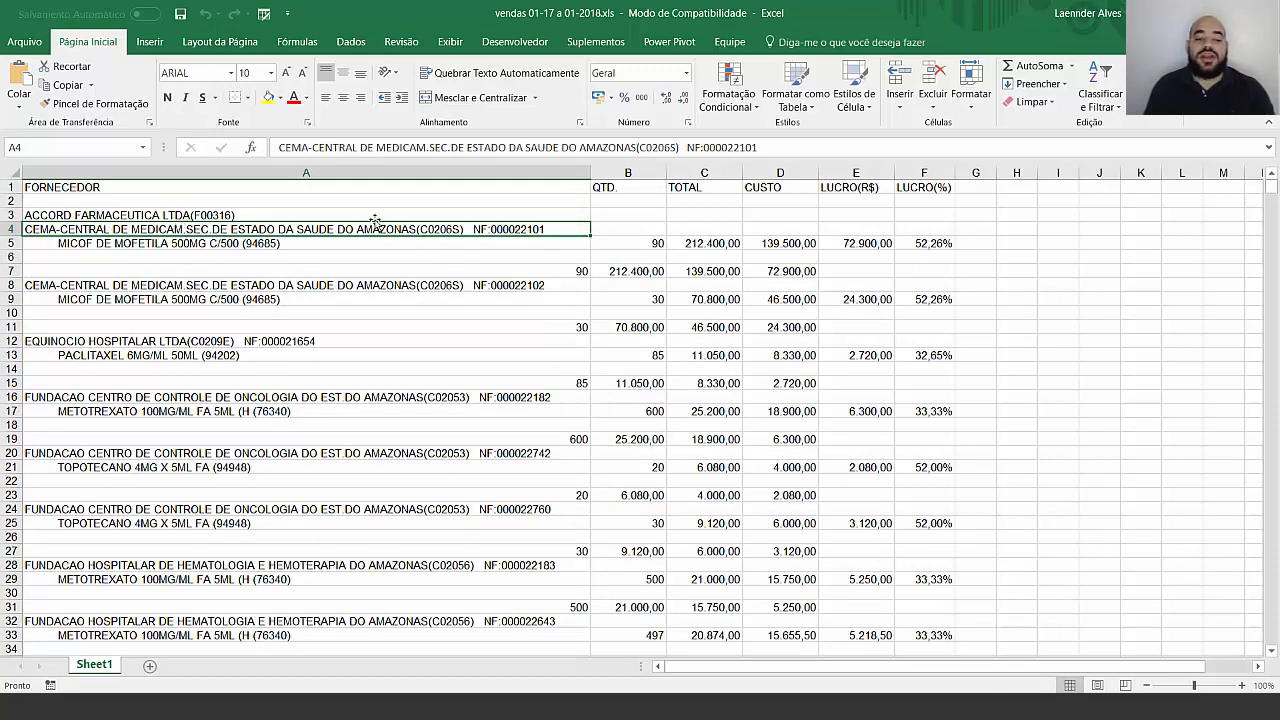
click(188, 246)
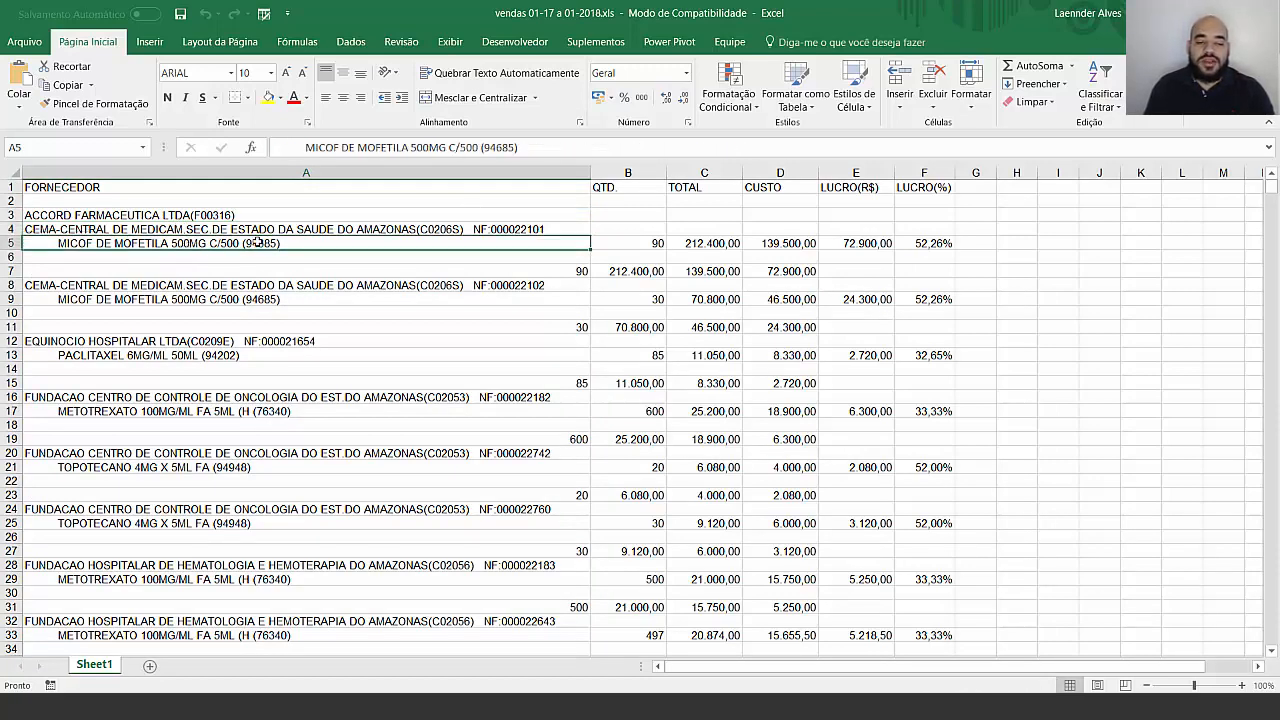
scroll(243, 265, down, 2)
scroll(240, 274, up, 2)
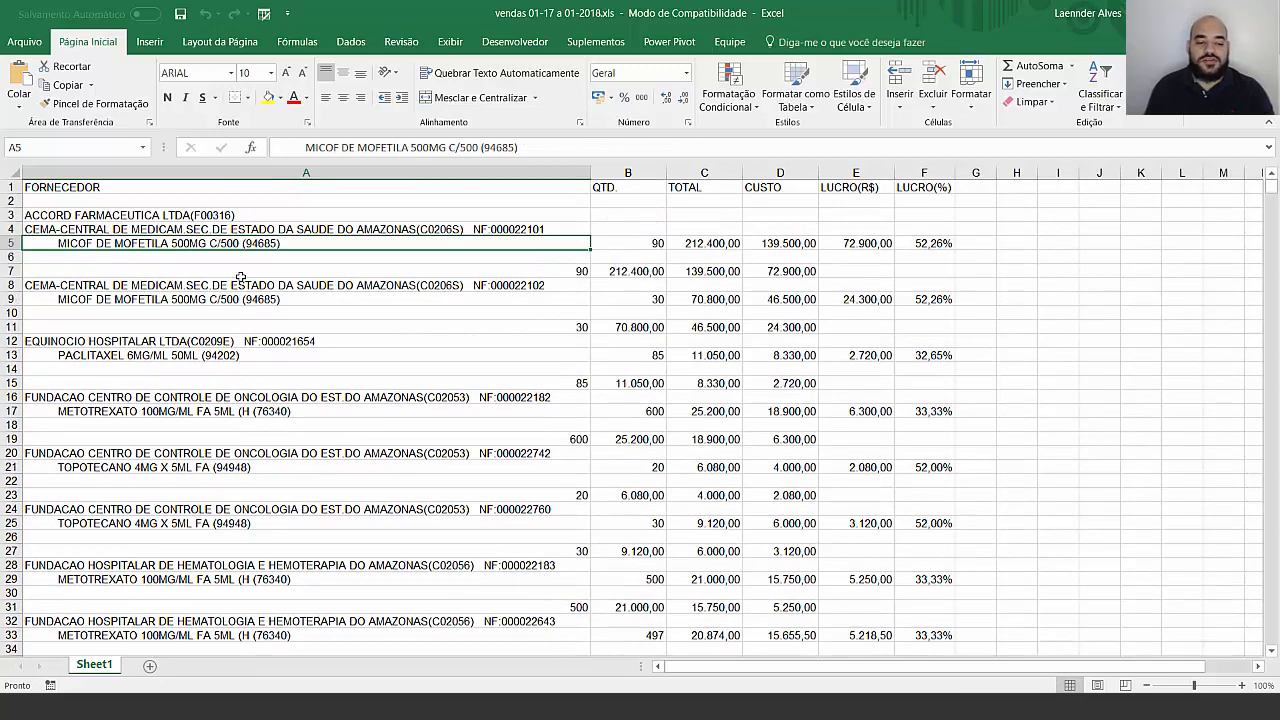
click(146, 218)
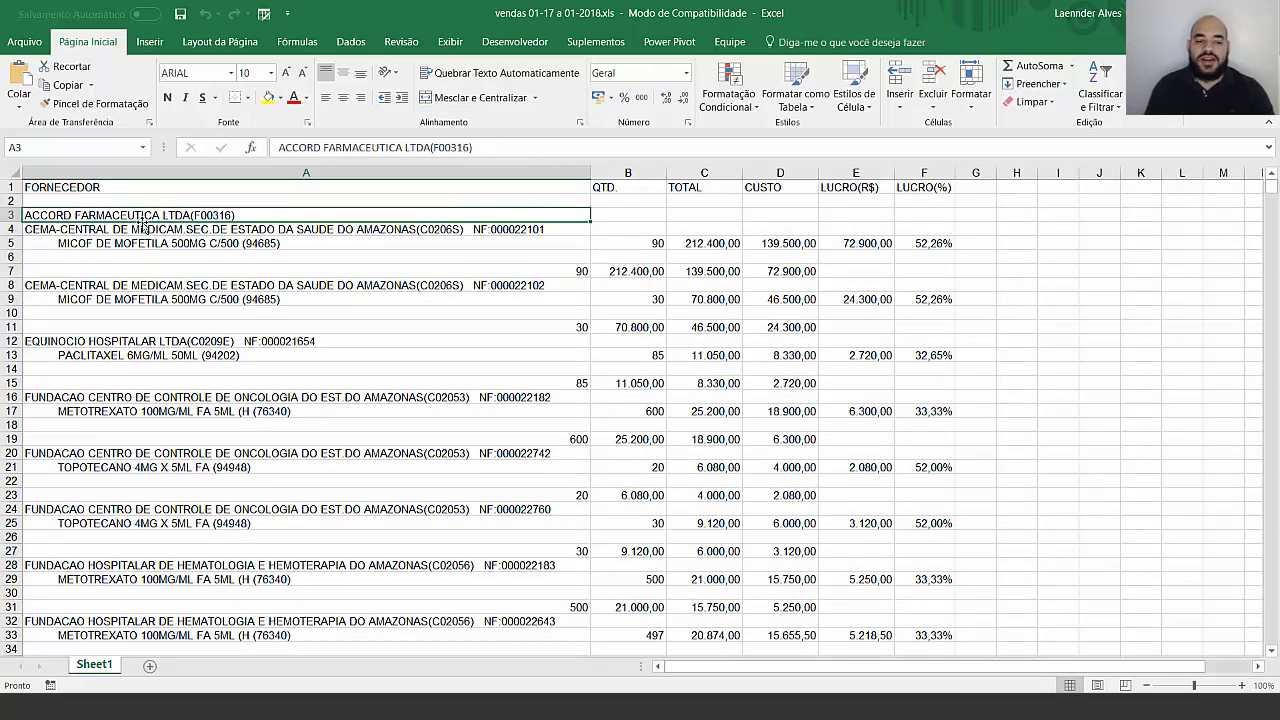
click(145, 227)
click(155, 287)
click(162, 342)
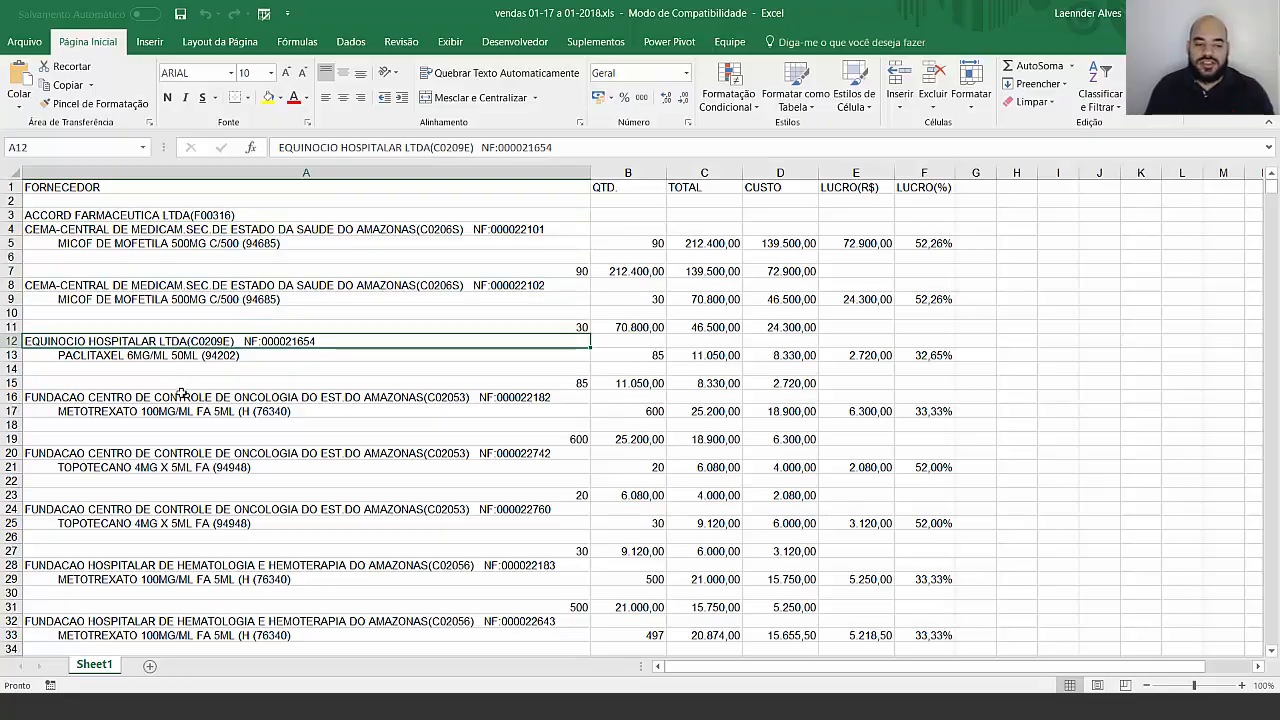
click(180, 397)
Check the following supplier blocks down to AMGEN BIOTECNOLOGIA, then review the product values in row 9 and the customer in row 8
scroll(180, 390, down, 3)
scroll(180, 380, down, 8)
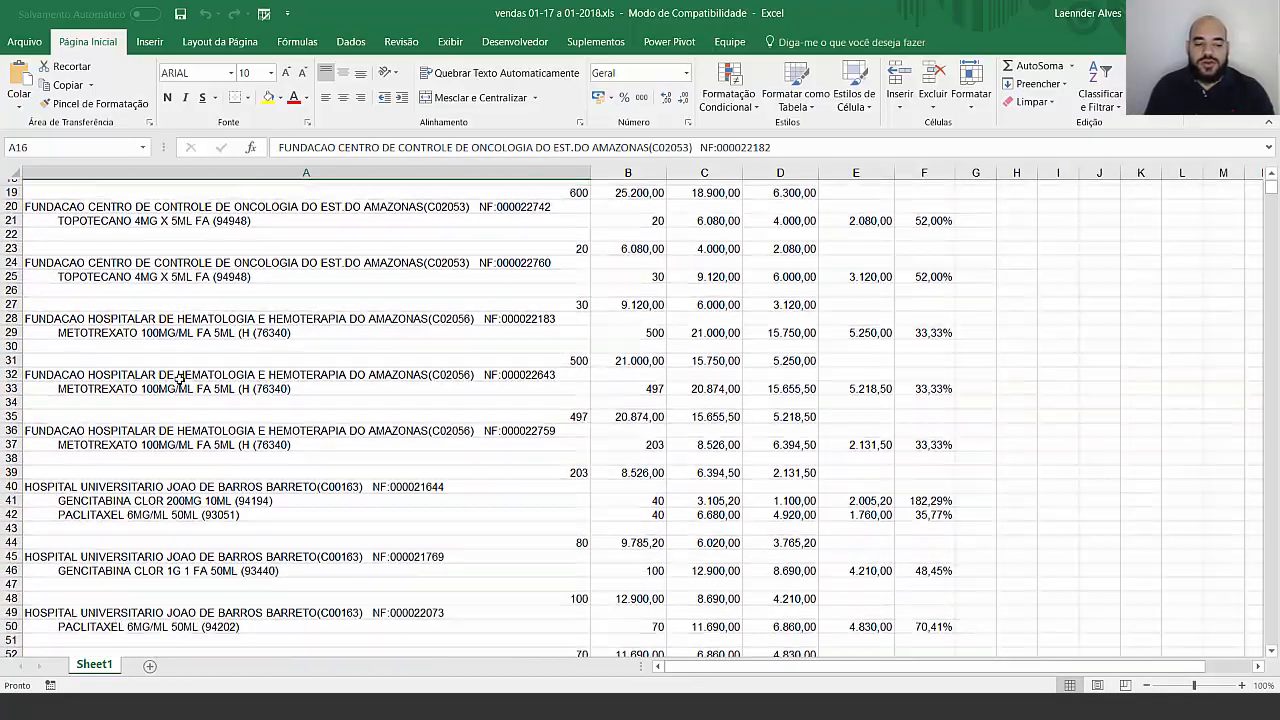
scroll(172, 374, down, 4)
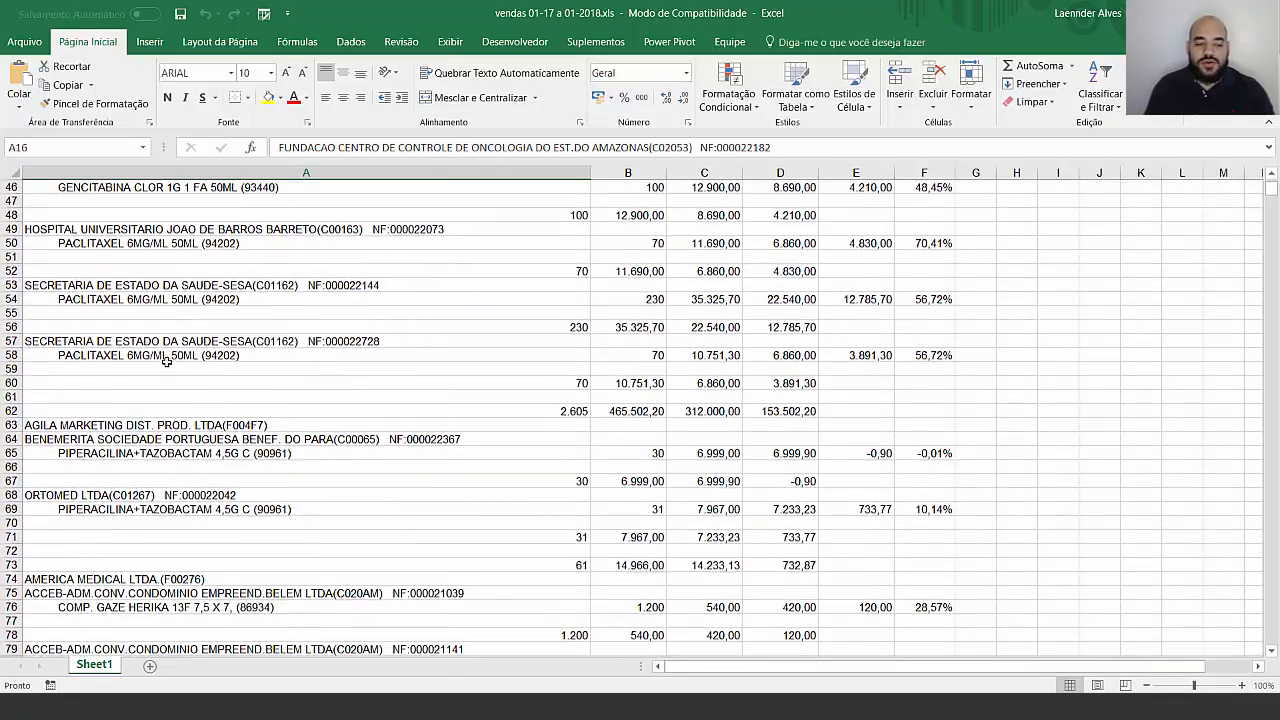
click(155, 420)
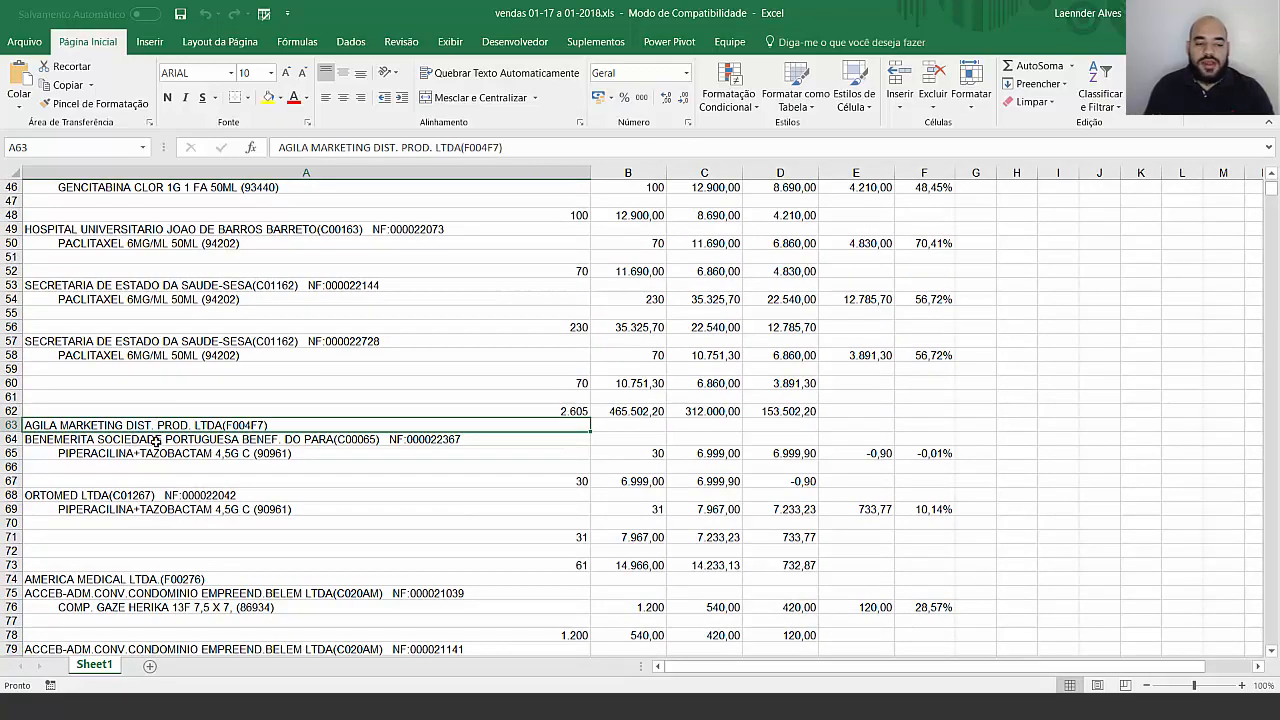
click(156, 442)
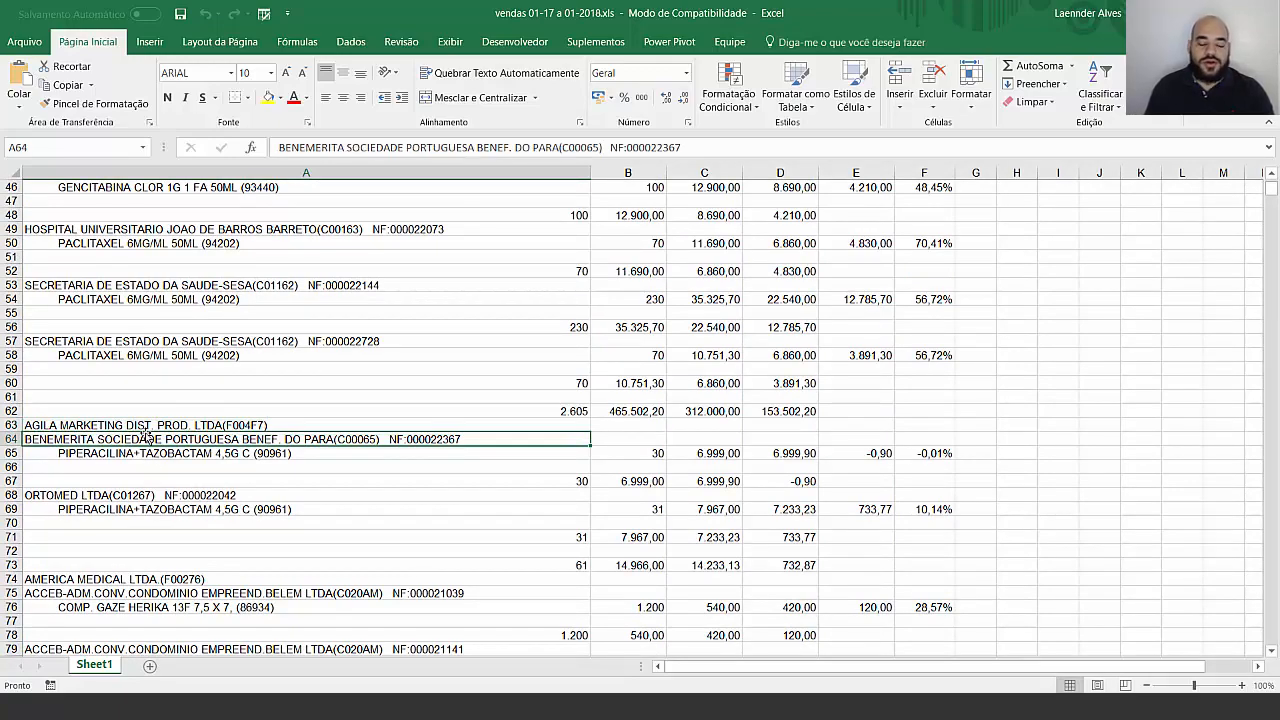
click(148, 452)
scroll(143, 481, down, 1)
scroll(143, 481, down, 14)
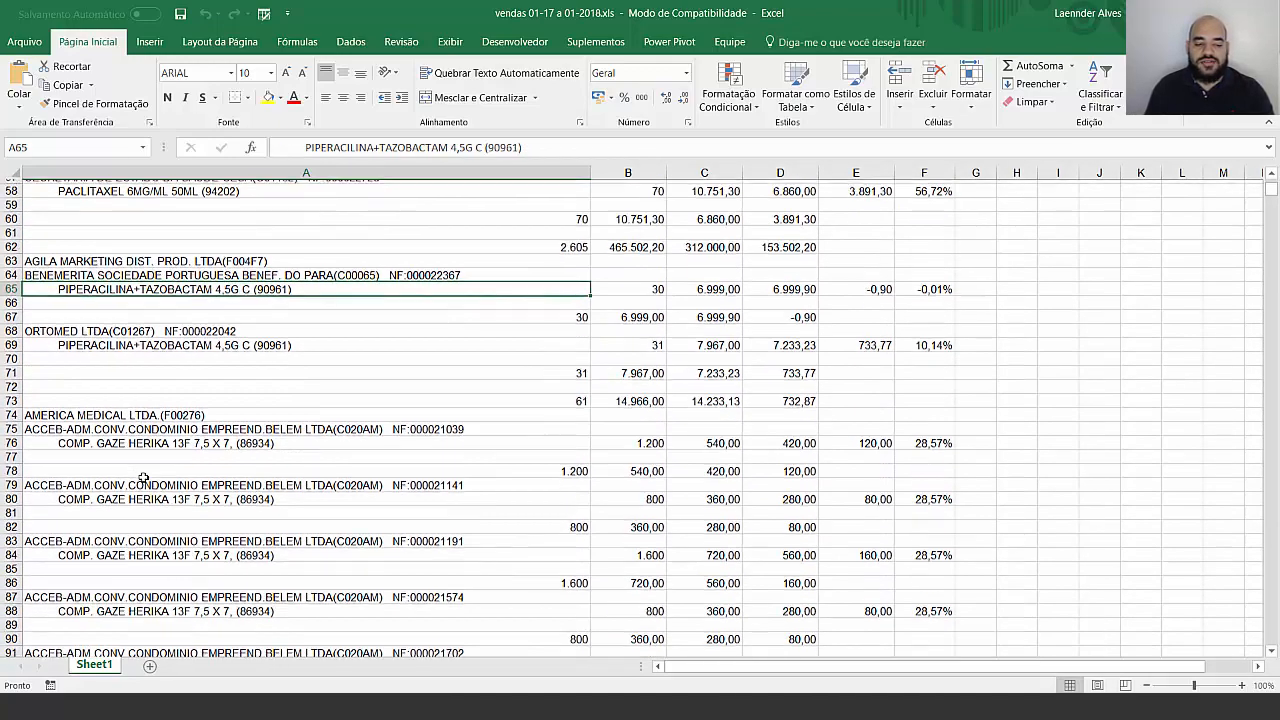
scroll(143, 463, down, 20)
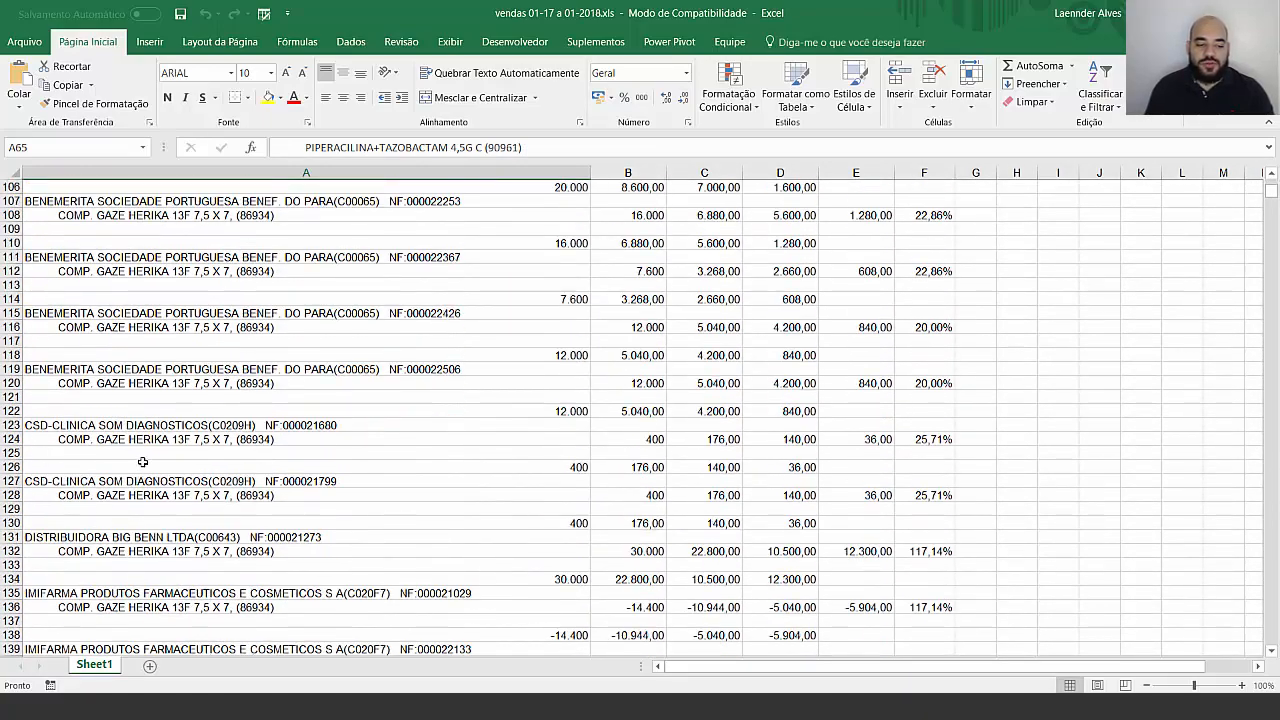
scroll(143, 458, down, 19)
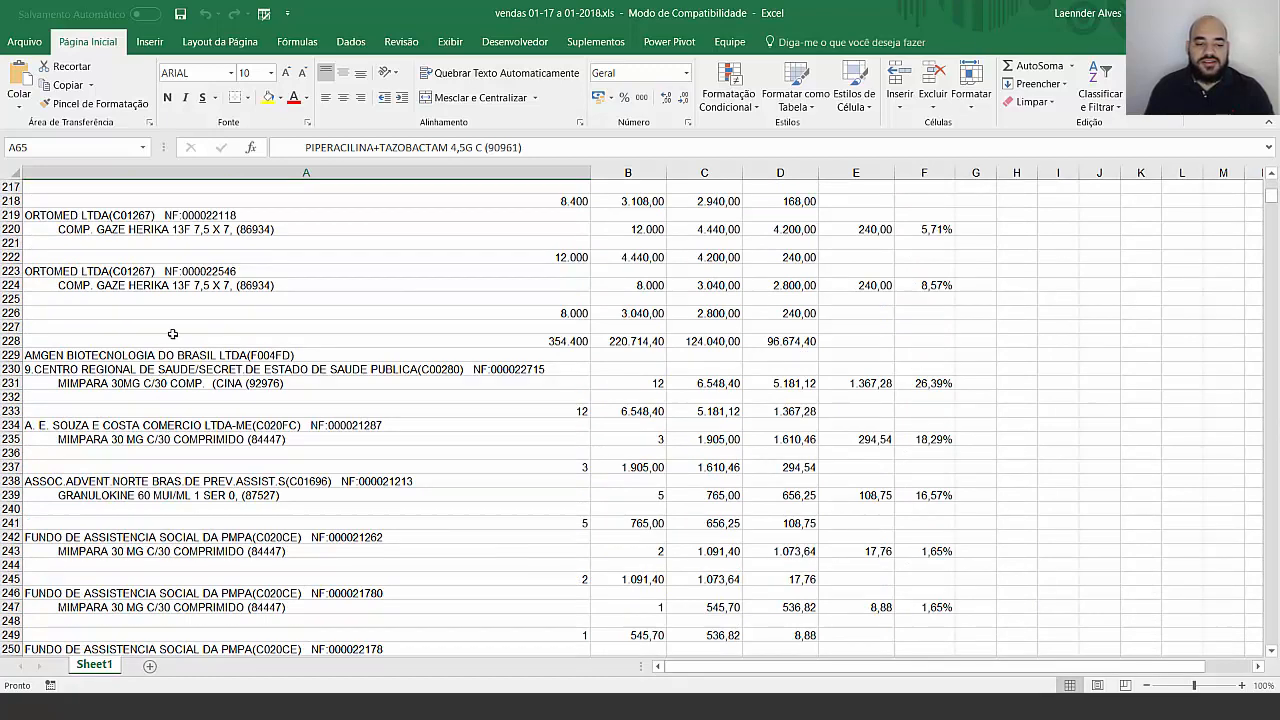
click(179, 355)
scroll(174, 383, up, 20)
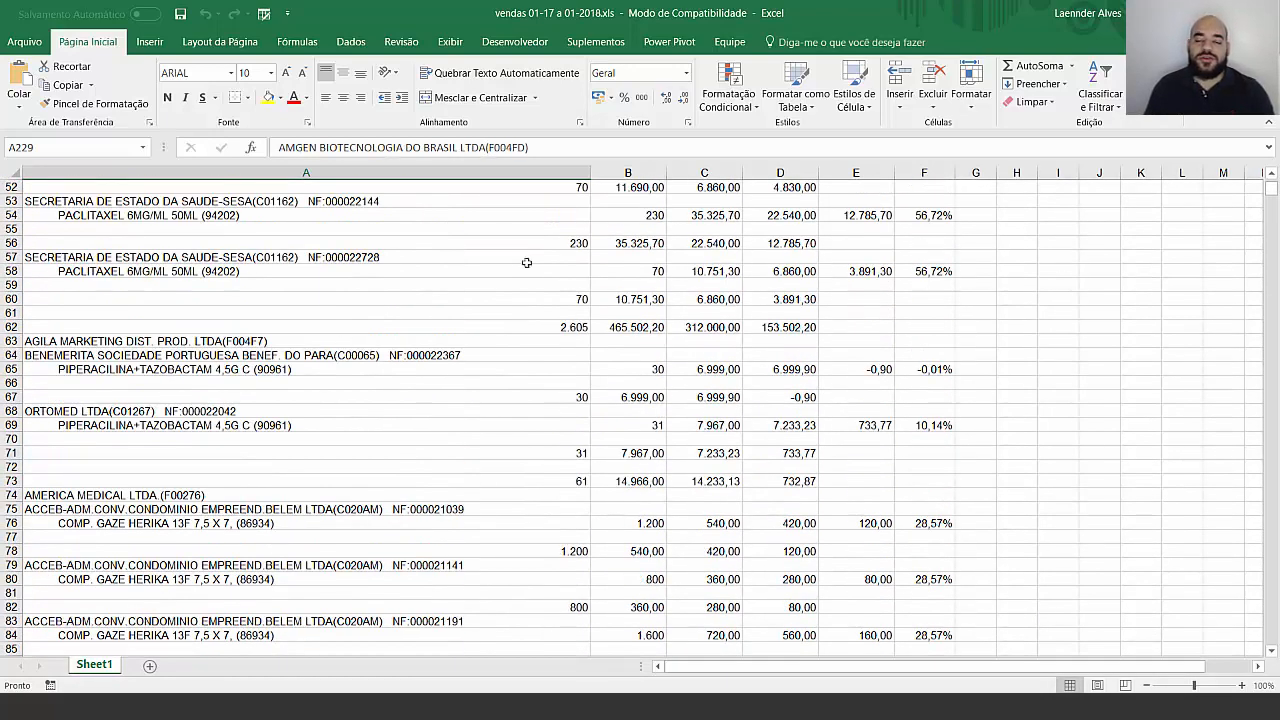
scroll(406, 286, up, 17)
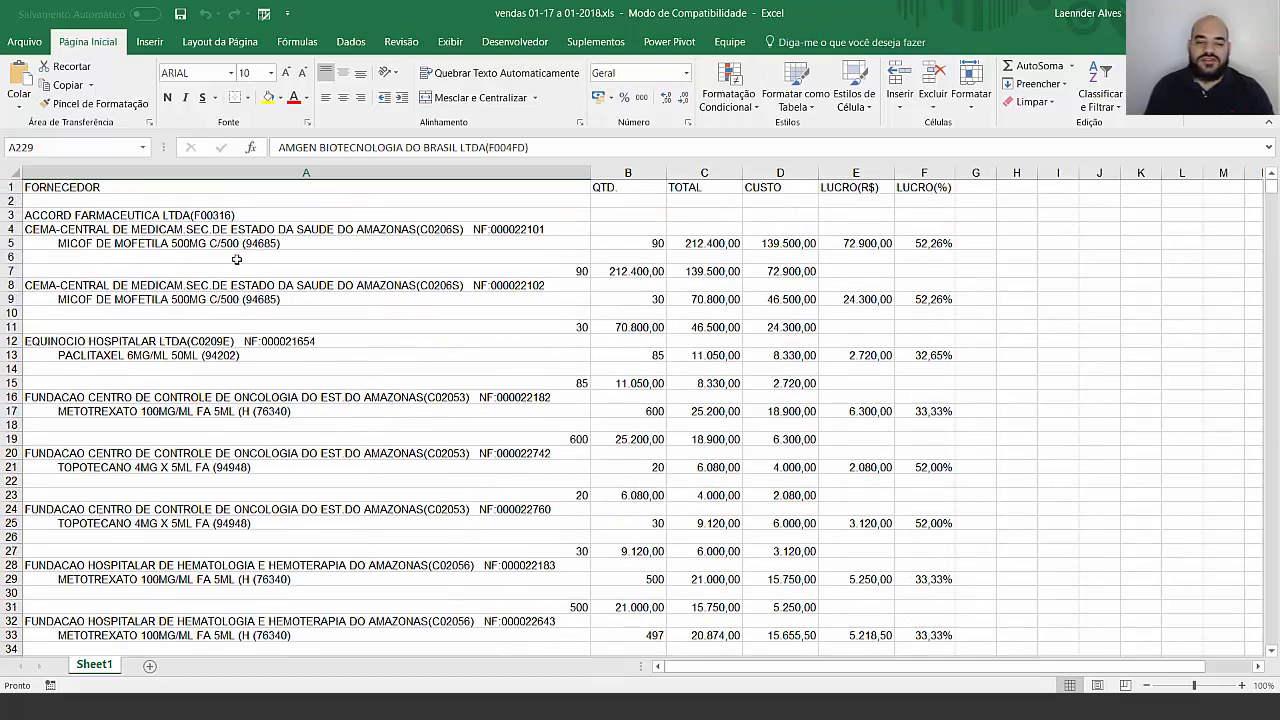
drag(165, 300, 1003, 297)
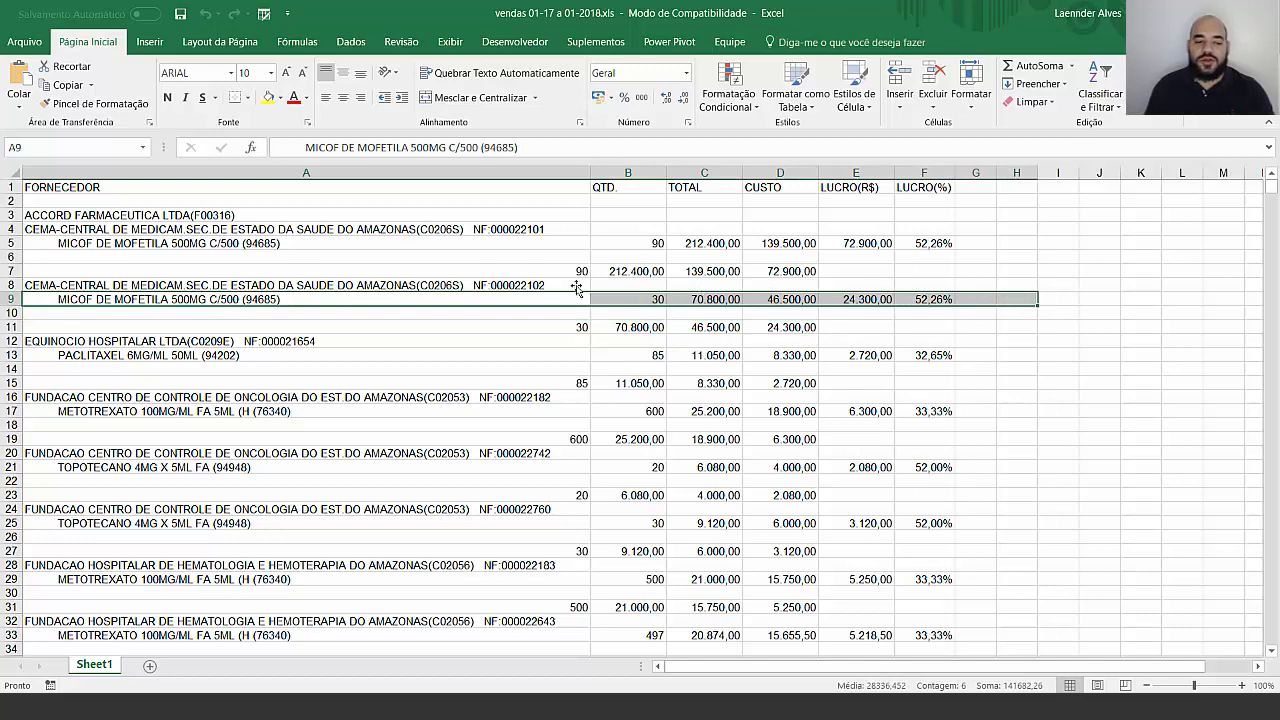
click(93, 287)
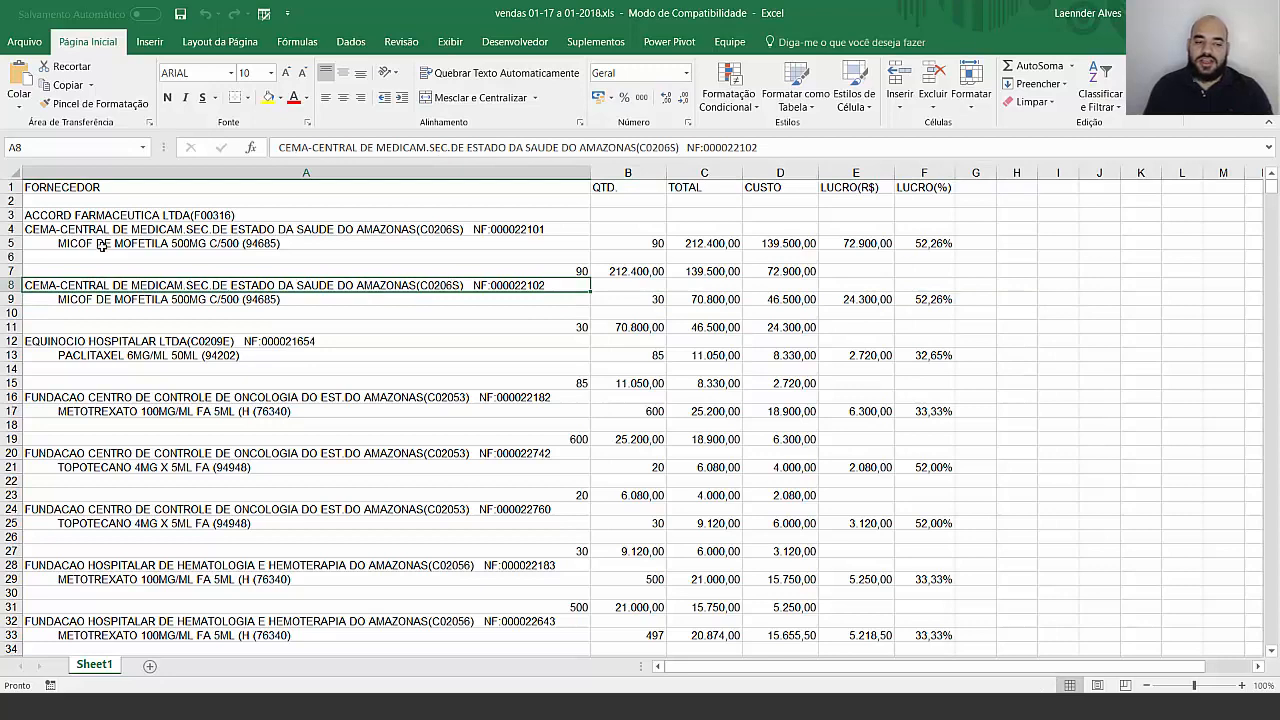
Close the sales workbook without saving and, in Power BI Desktop, connect to the Excel file vendas 01-17 a 01-2018.xls
click(1260, 13)
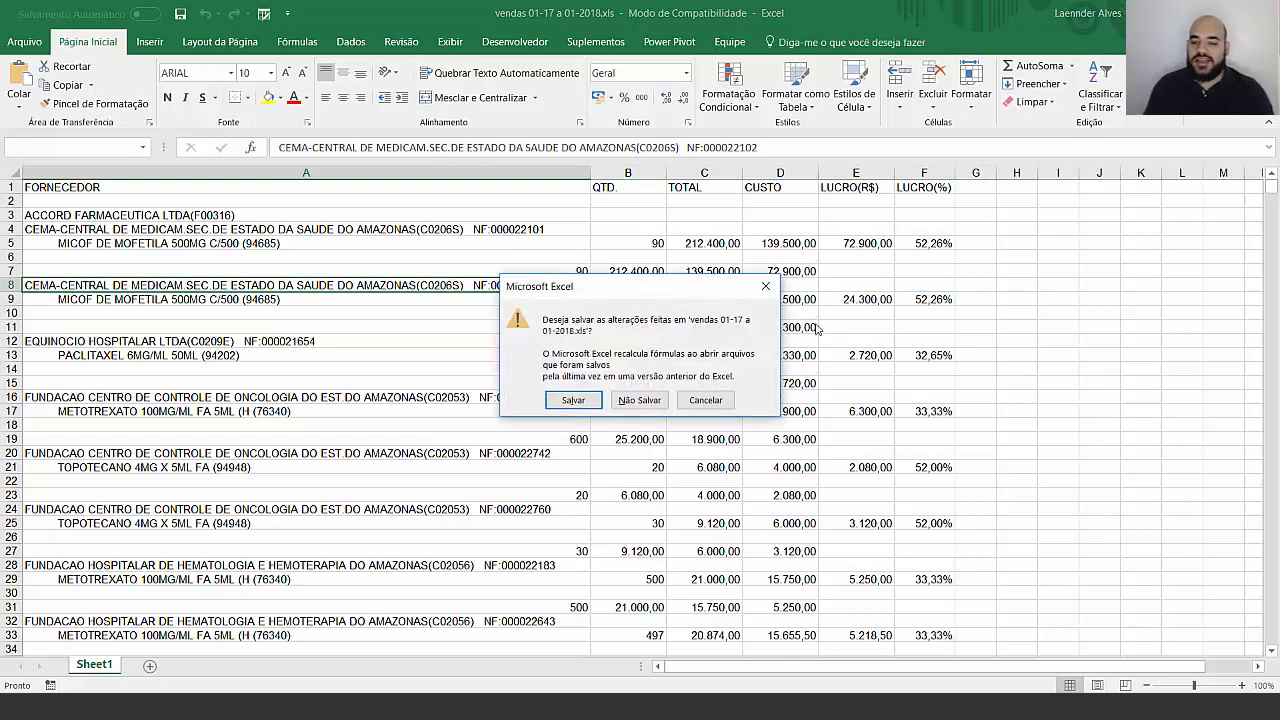
click(655, 402)
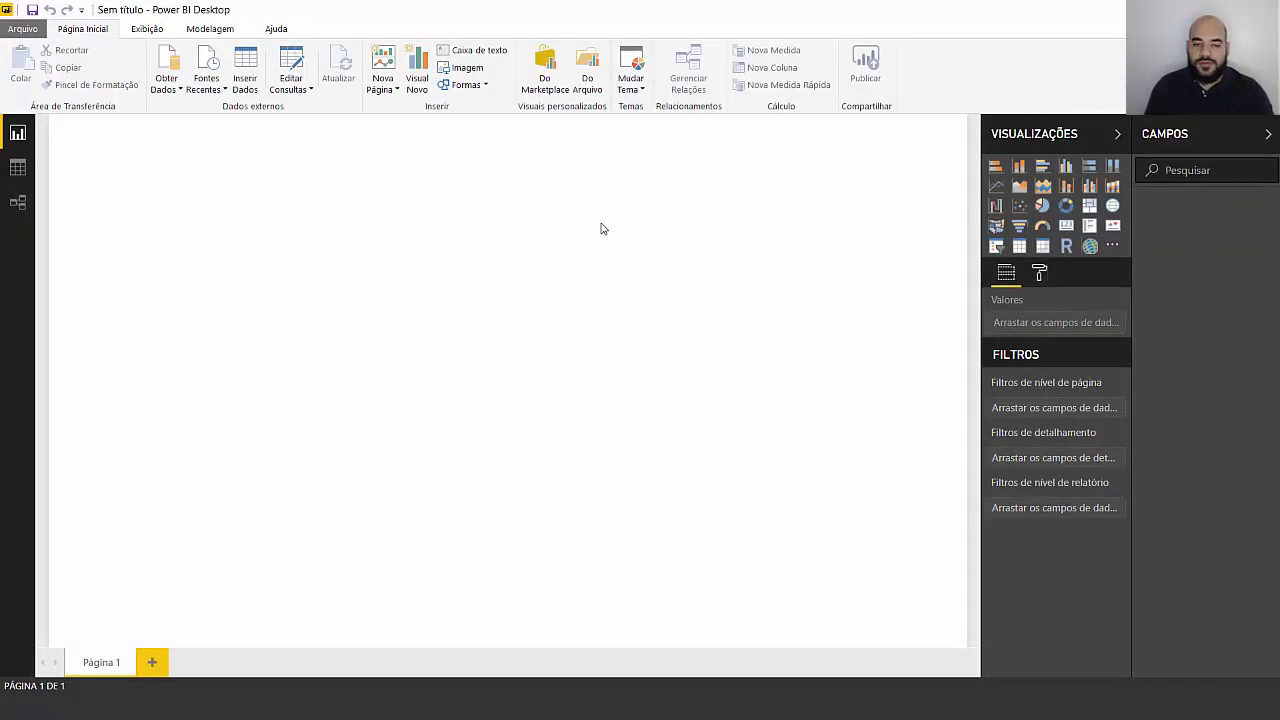
click(170, 92)
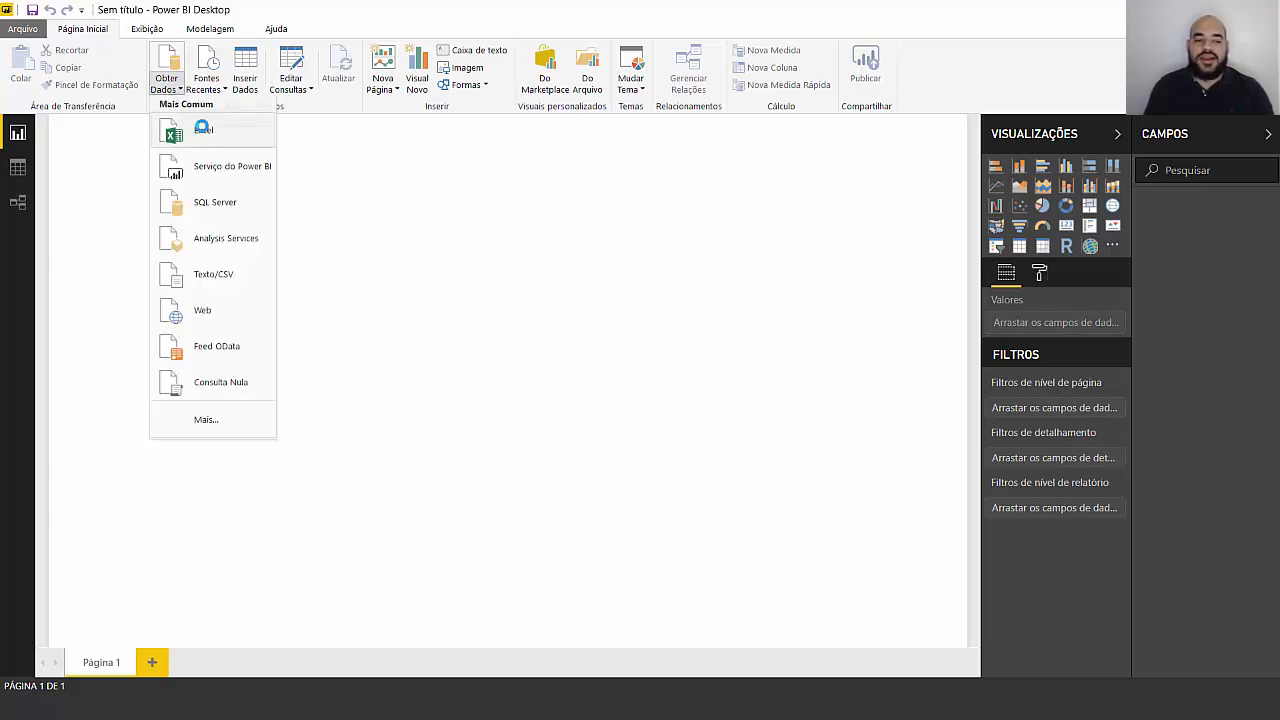
click(201, 129)
click(322, 120)
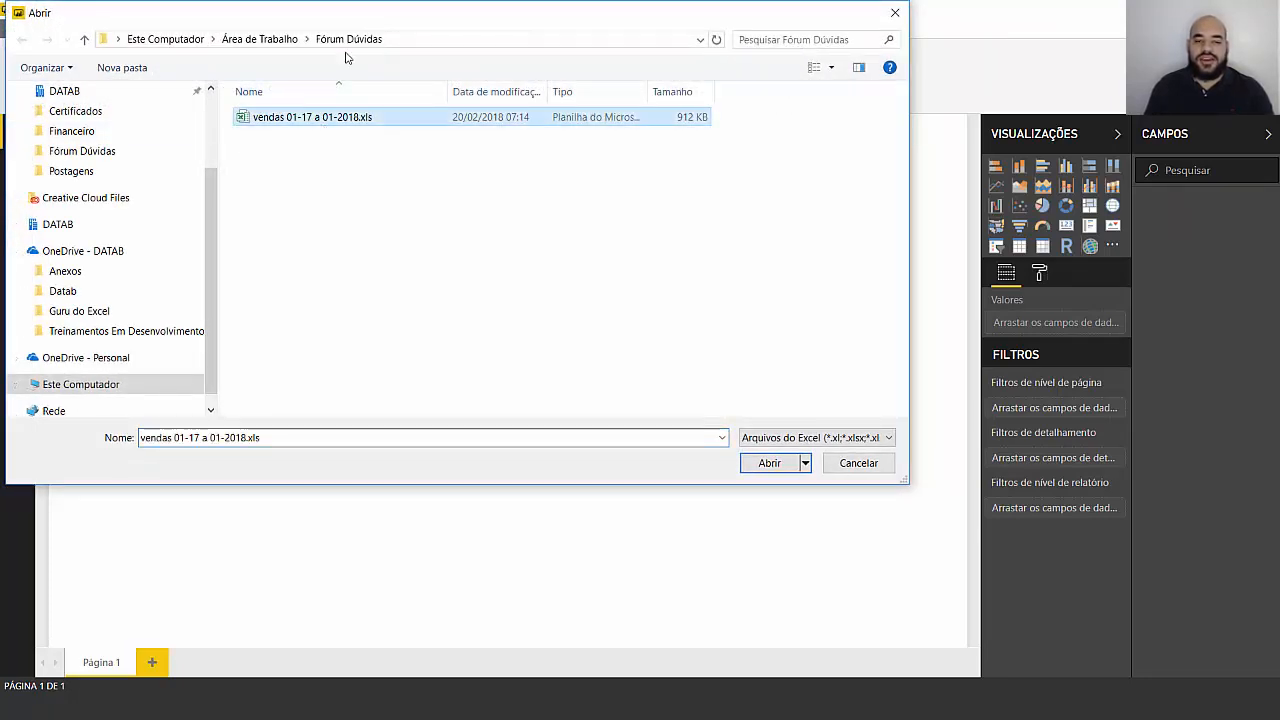
click(778, 470)
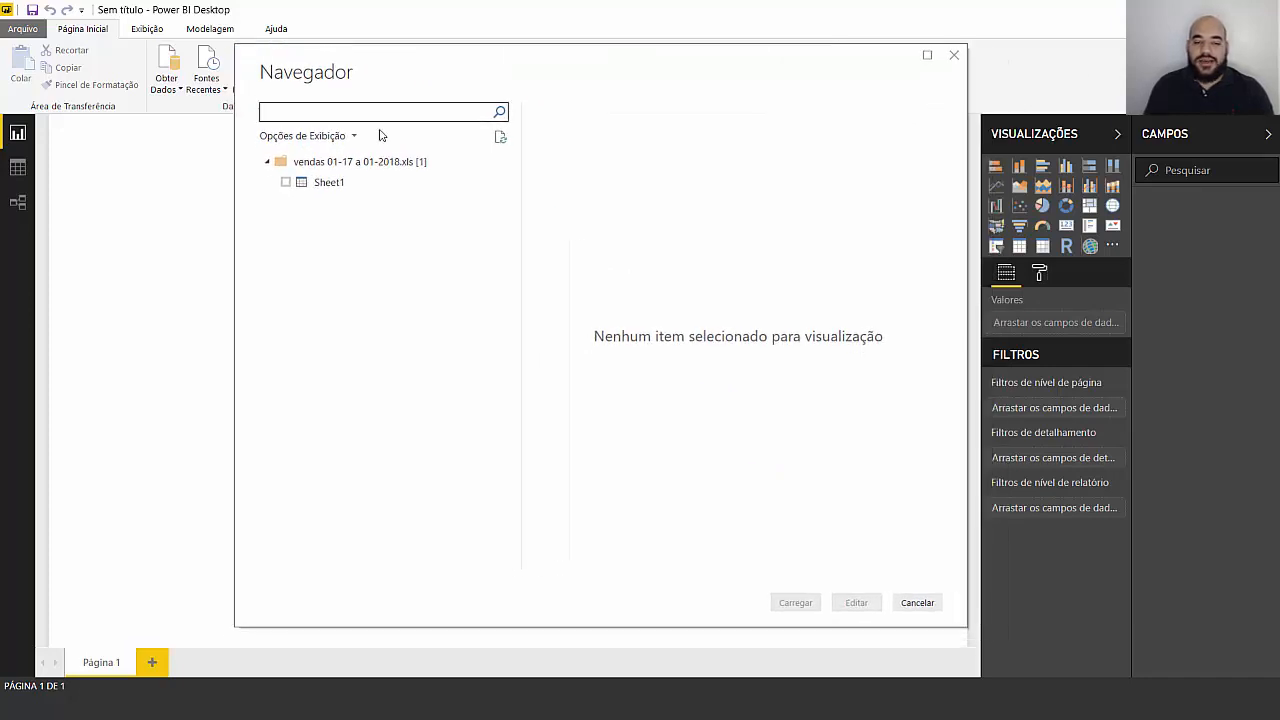
Preview Sheet1 of the workbook, select it for import and open it in the query editor
click(340, 182)
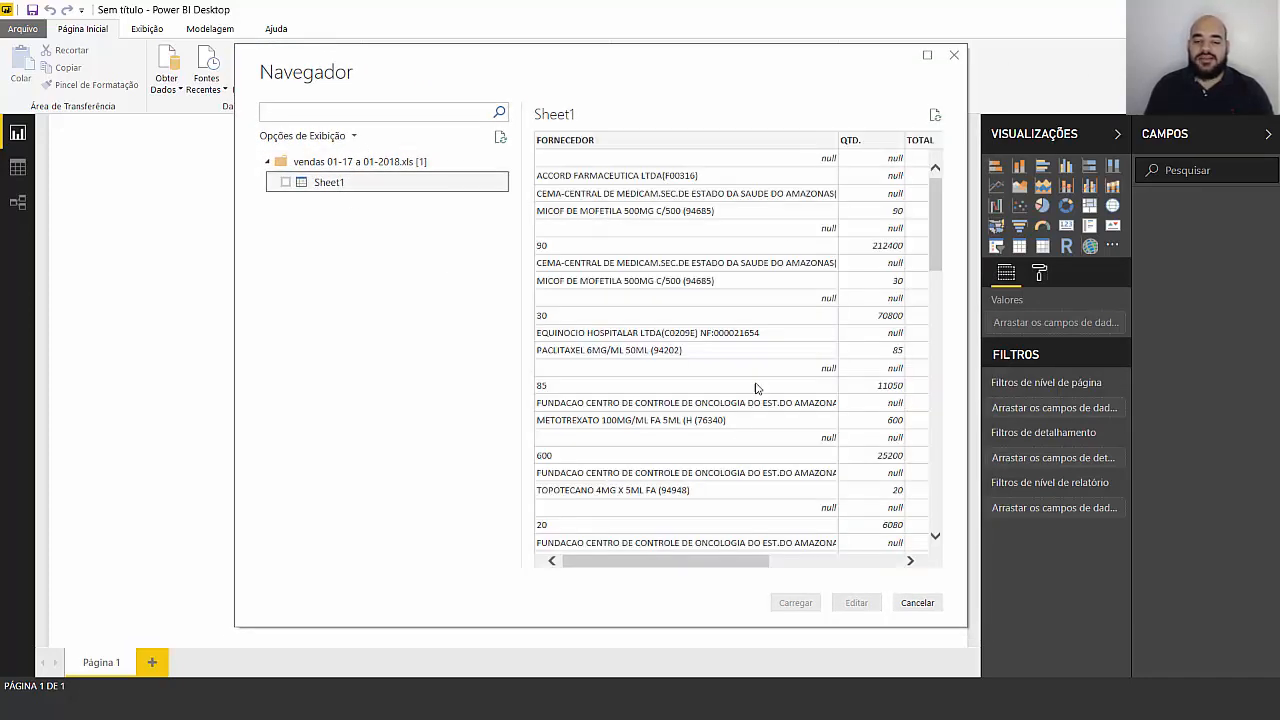
drag(697, 565, 686, 533)
click(286, 183)
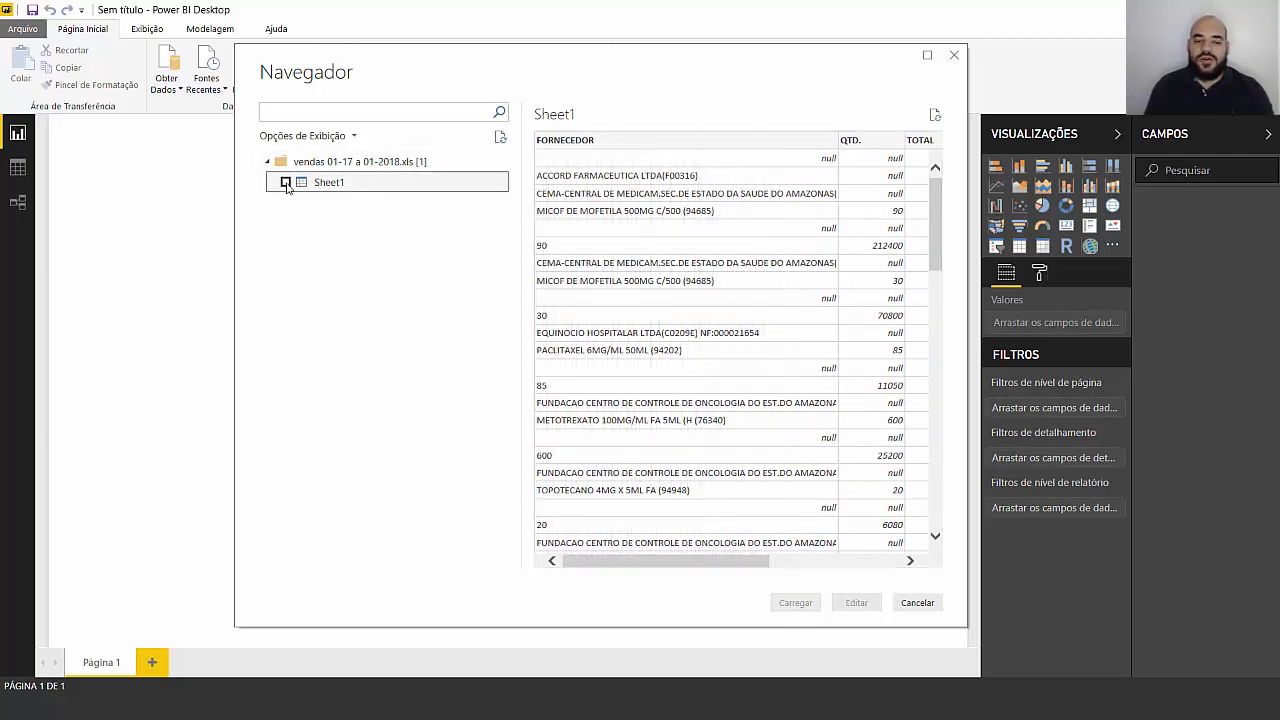
click(857, 603)
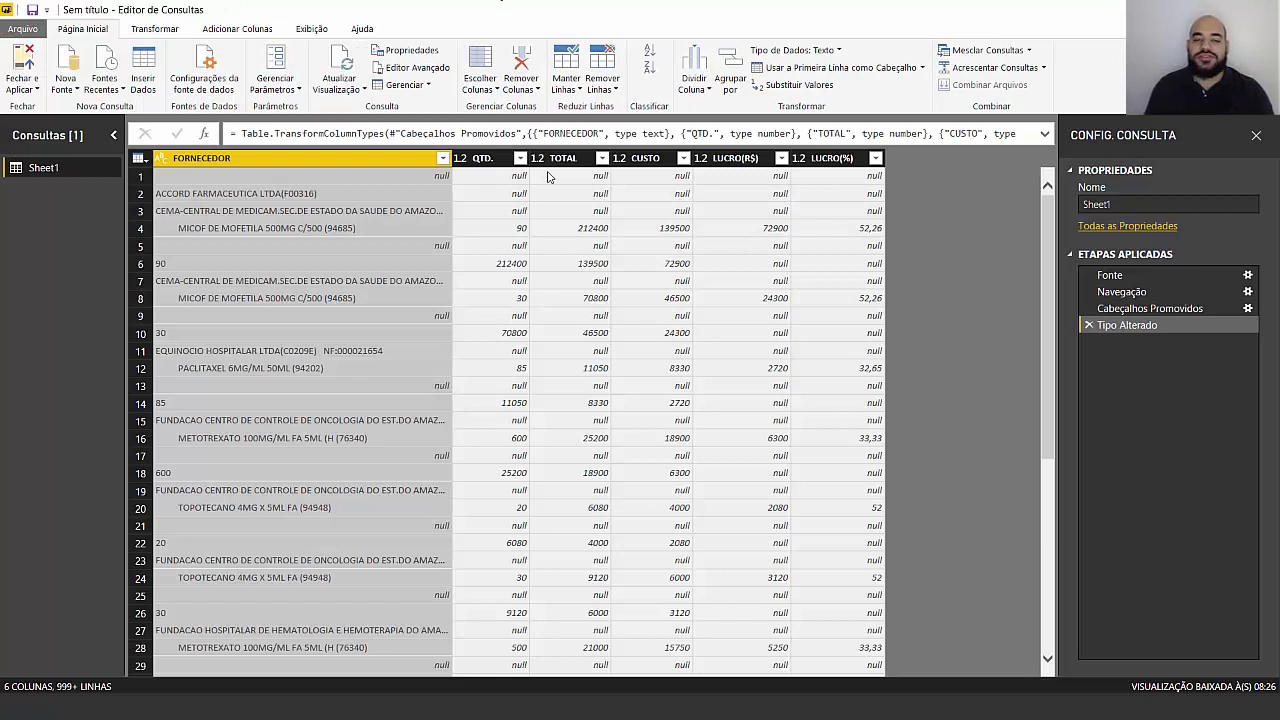
Examine the supplier, customer and product entries in the first rows of the FORNECEDOR column
click(488, 214)
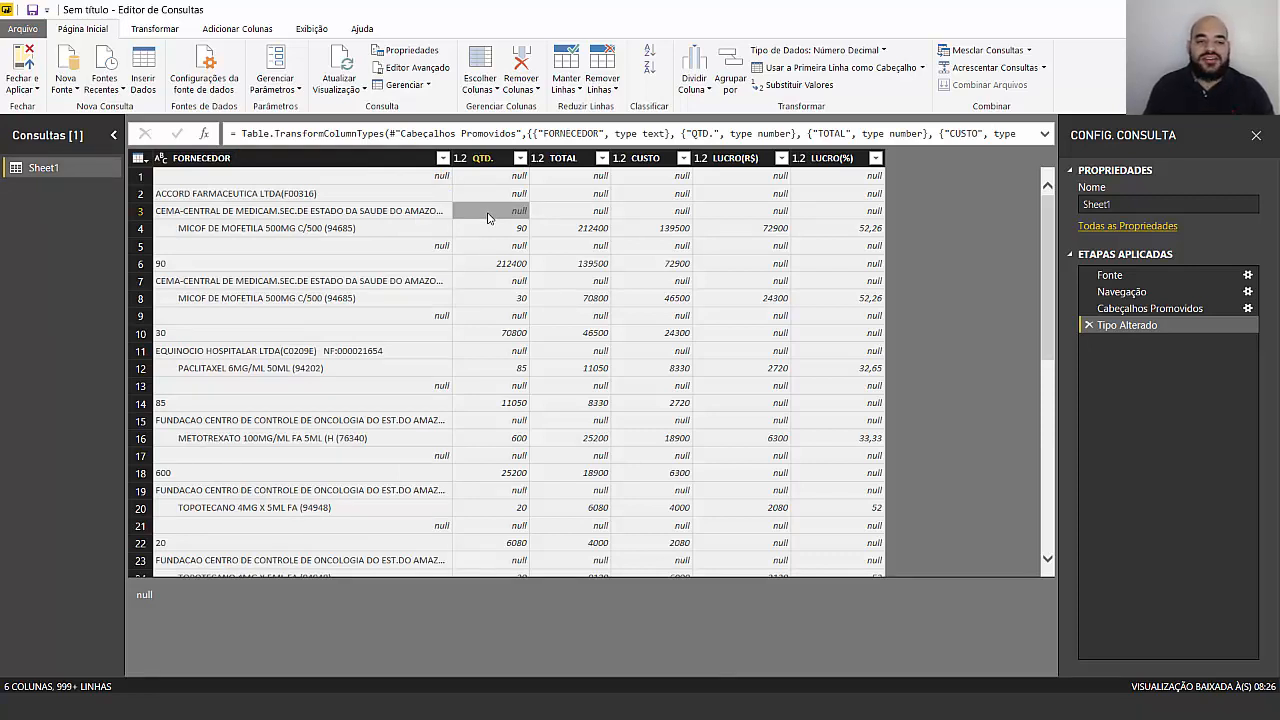
click(327, 208)
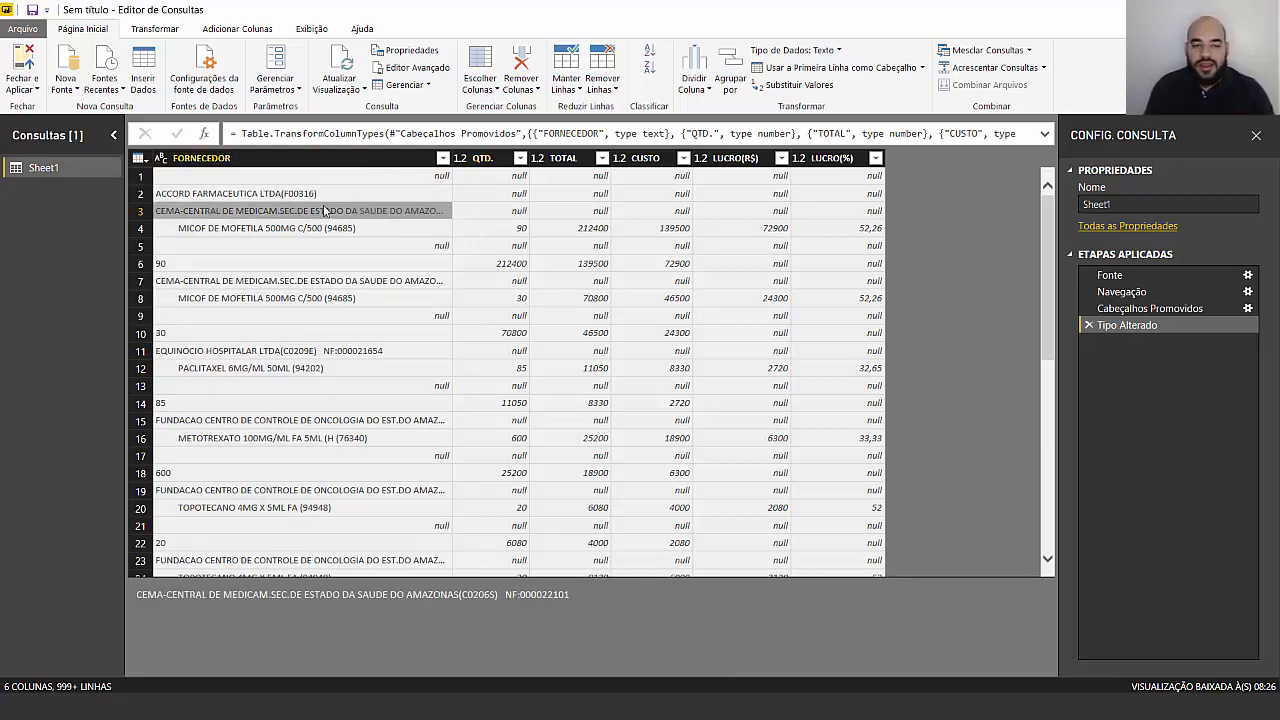
click(229, 196)
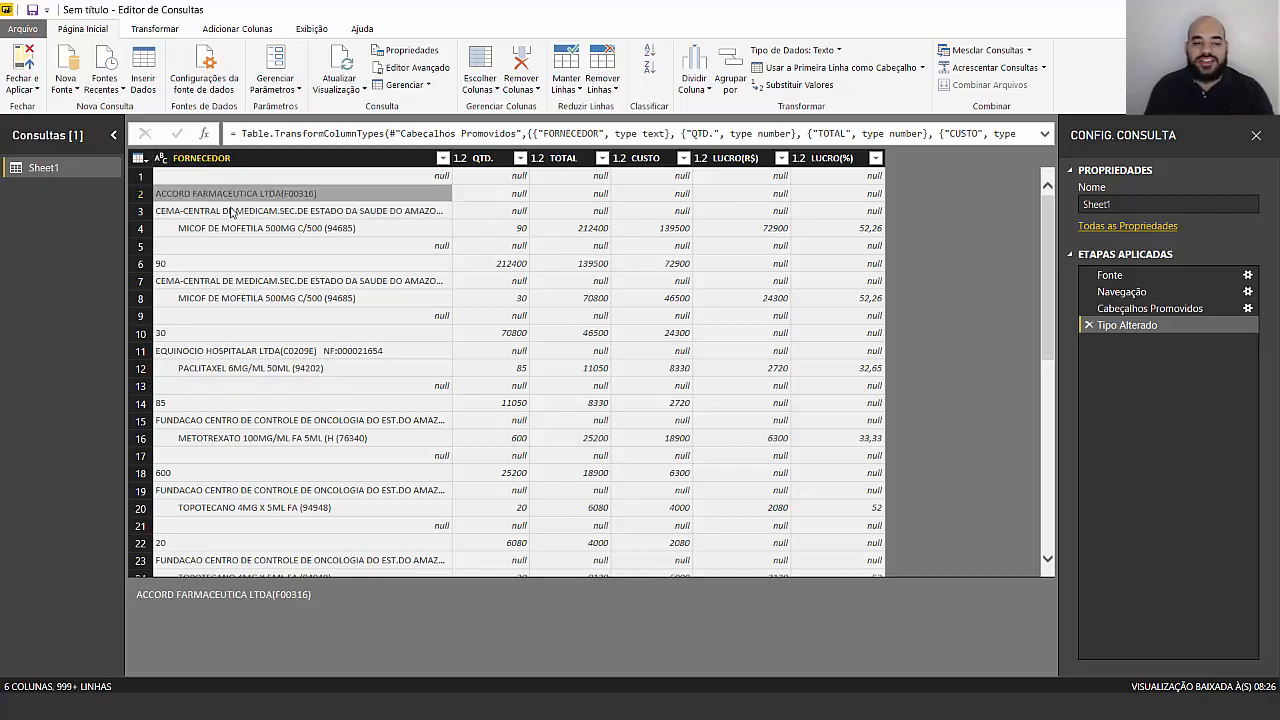
click(272, 162)
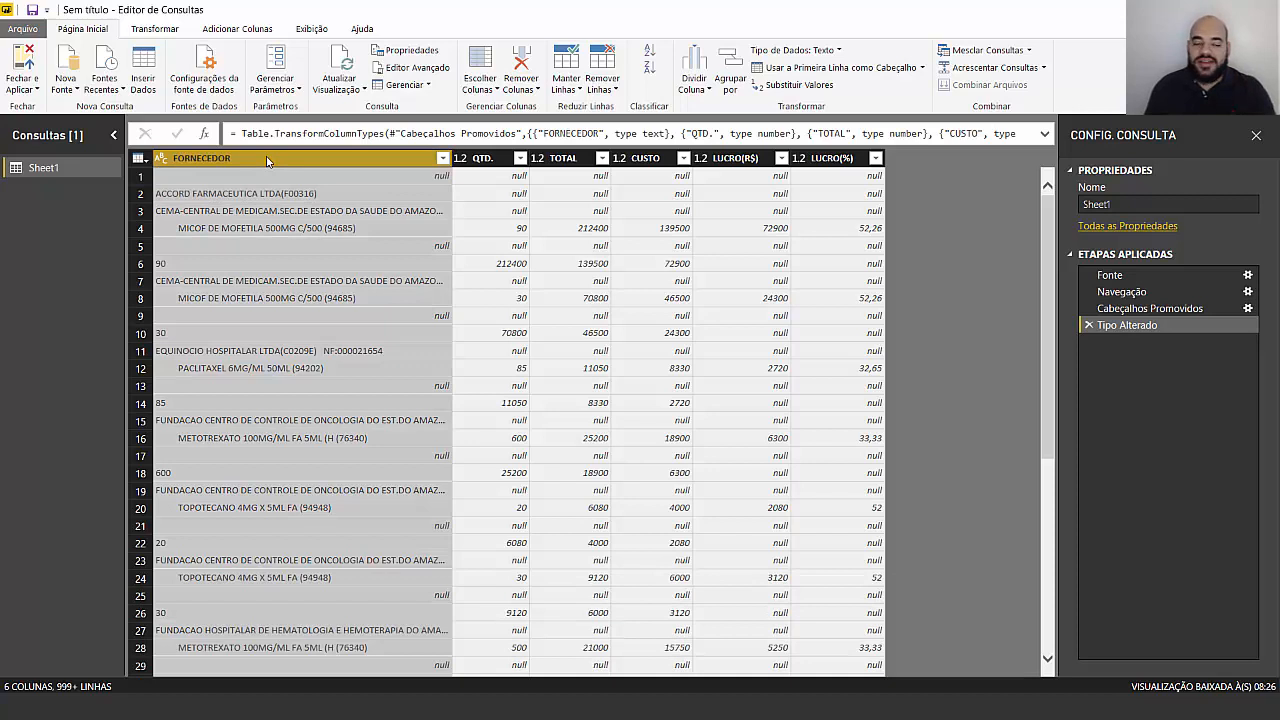
click(269, 229)
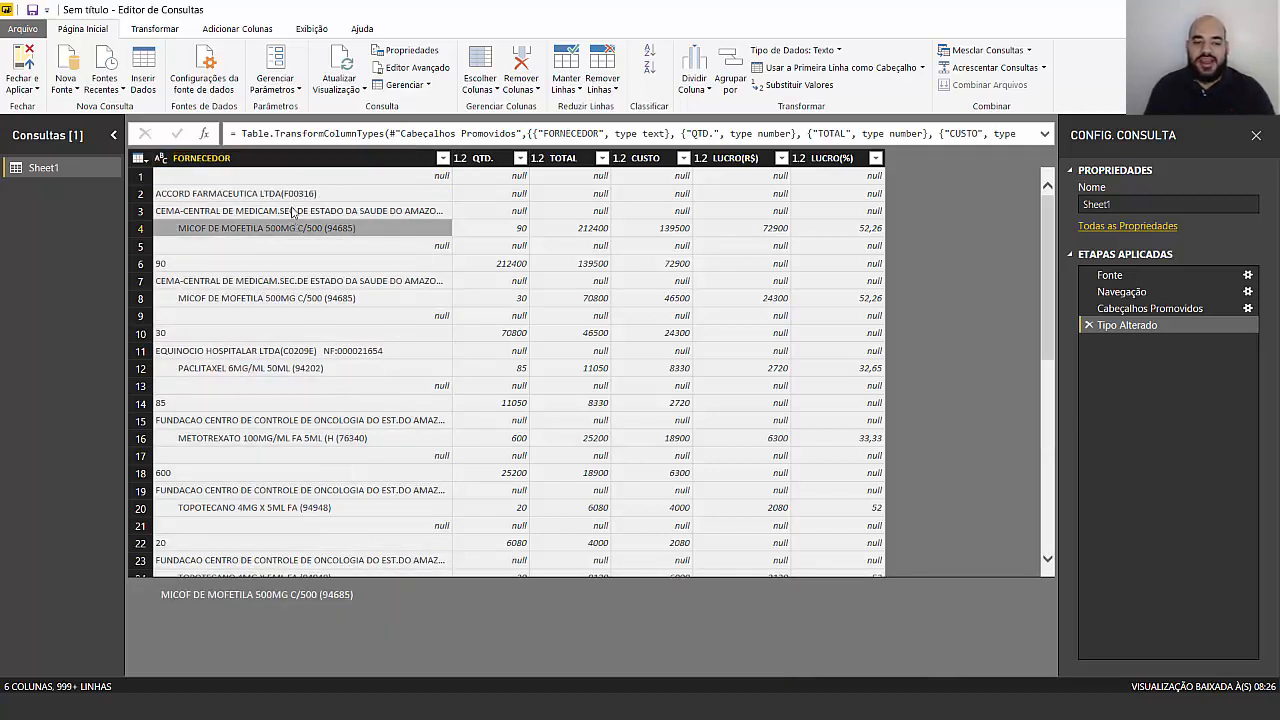
click(292, 211)
click(292, 197)
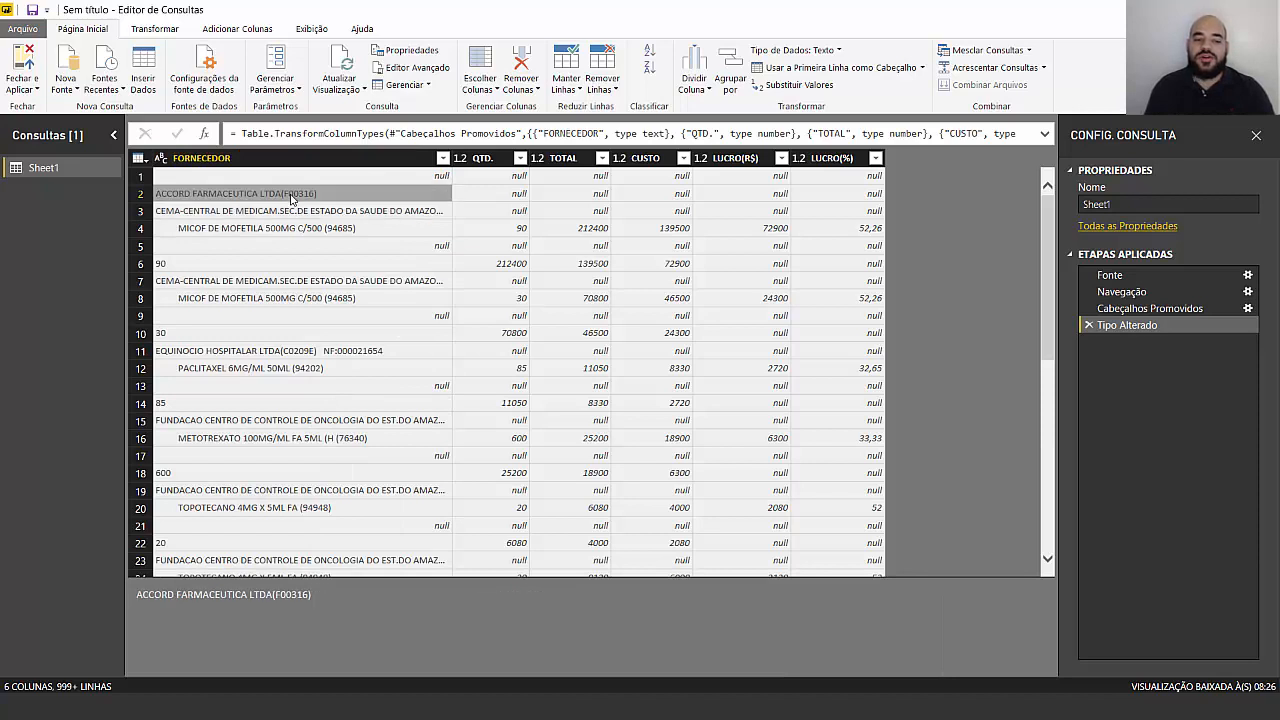
Rename the FORNECEDOR column to PRODUTO
double_click(234, 160)
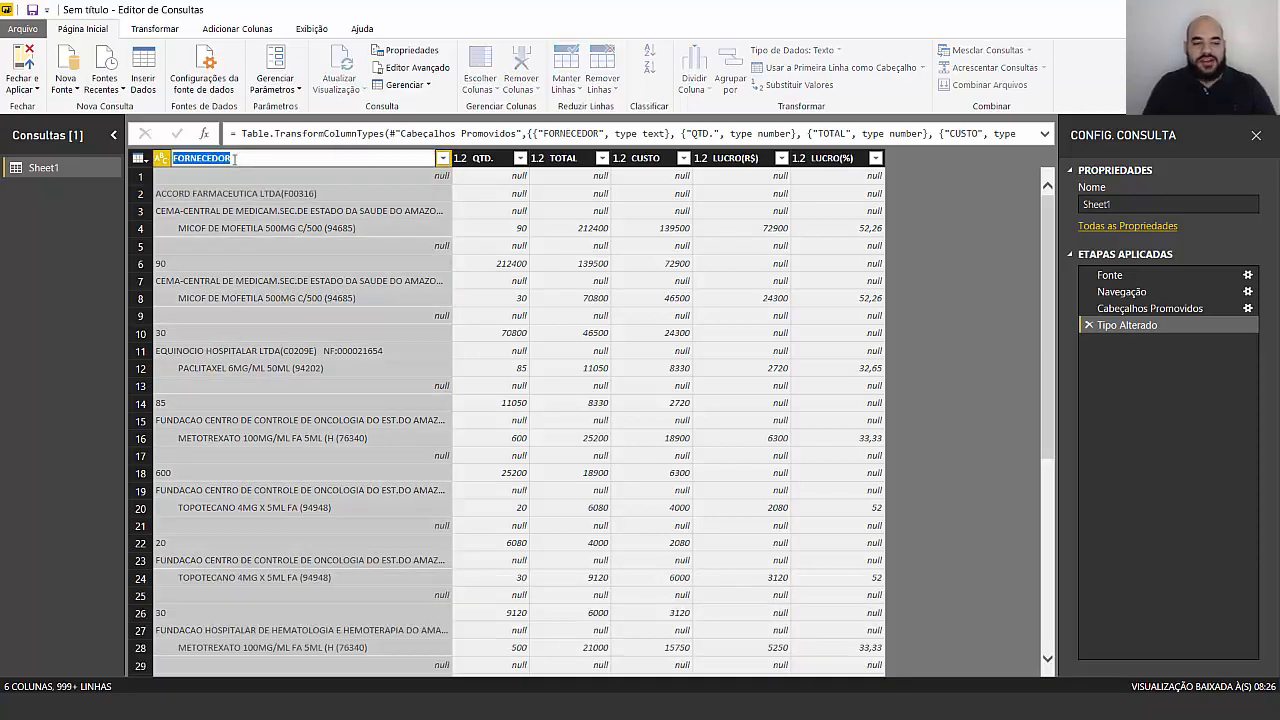
text(PRODUTO)
key(Return)
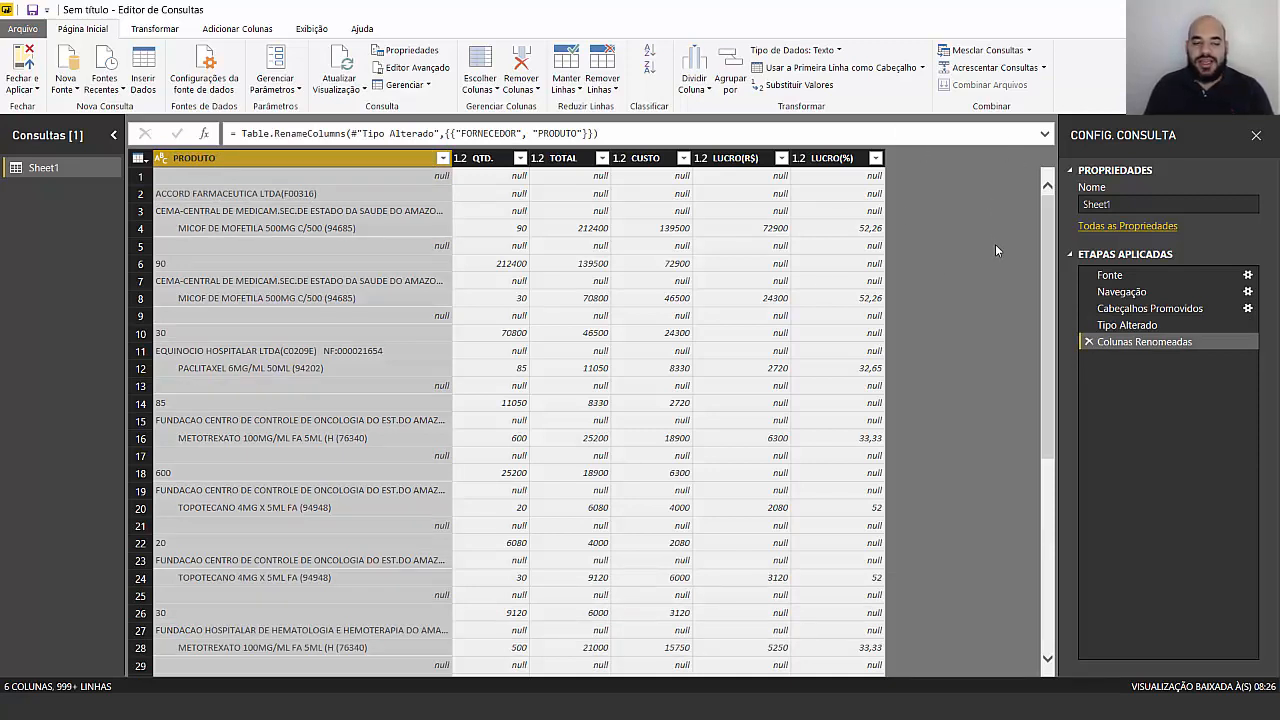
Check the supplier and customer entries in rows 2 and 3, and widen the PRODUTO column to fit the full customer text
click(268, 213)
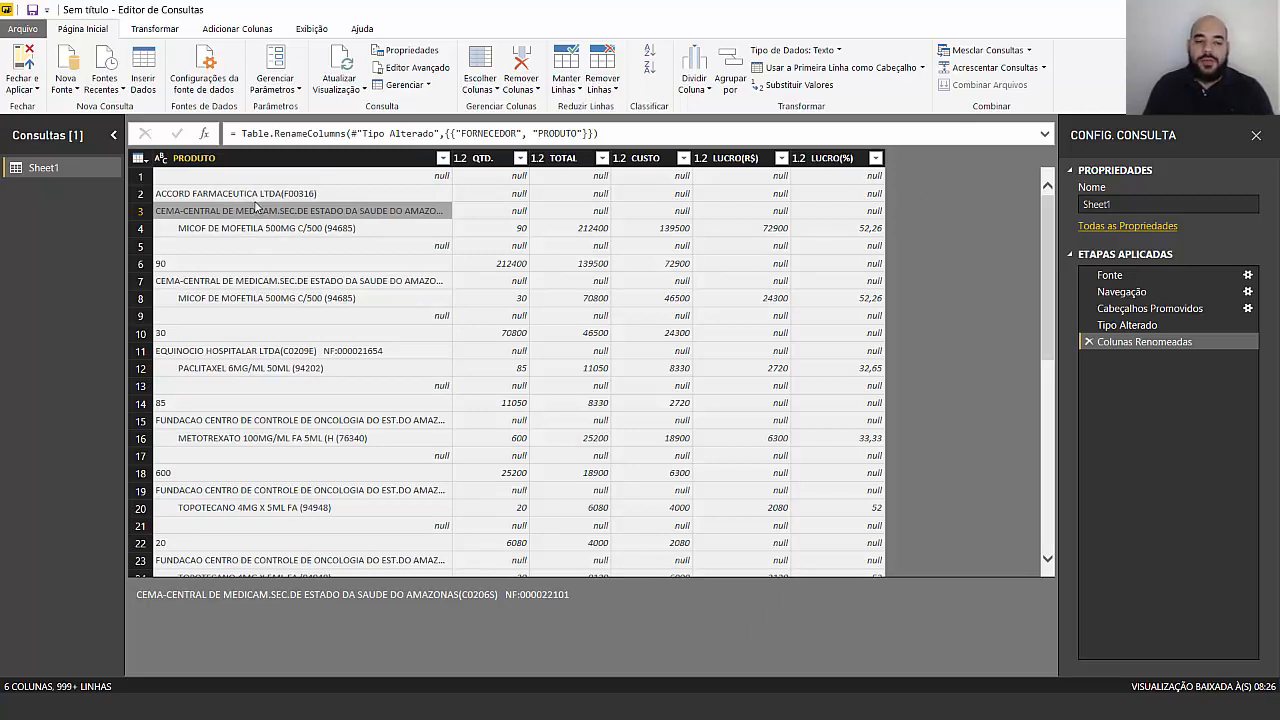
click(250, 195)
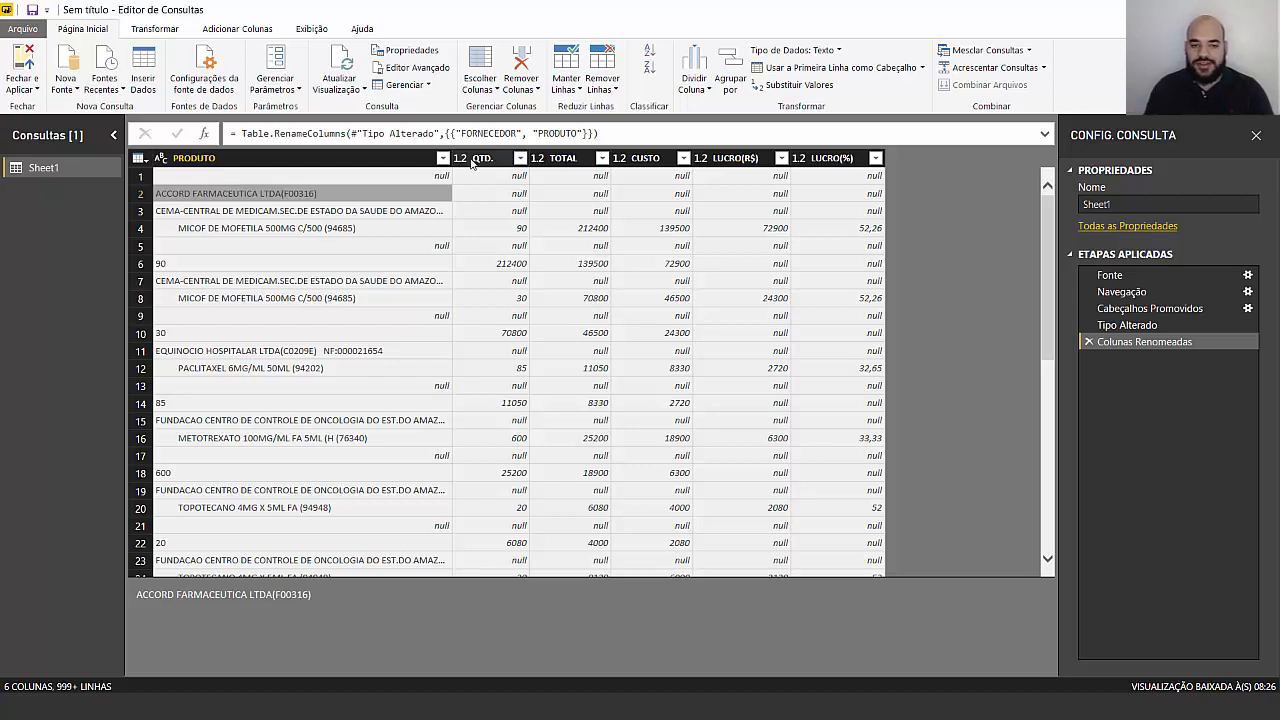
drag(482, 158, 619, 197)
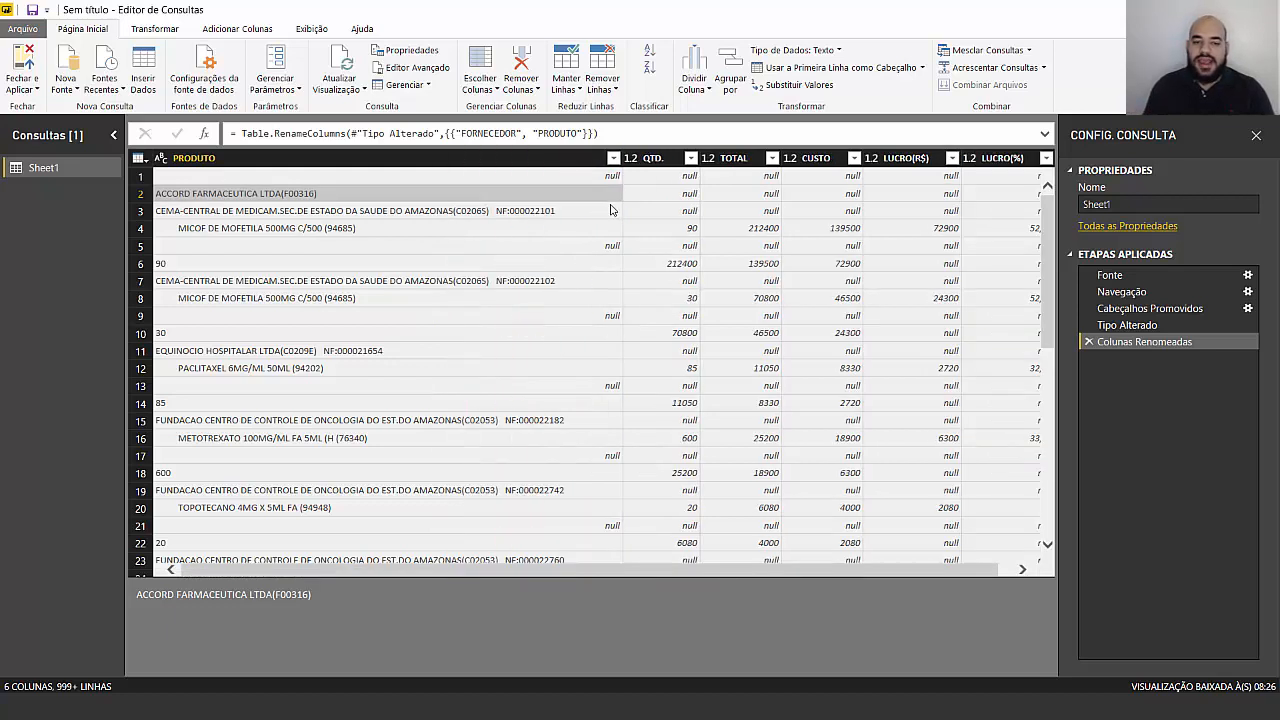
Examine the NF invoice suffix at the end of the customer entries in the PRODUTO column from row 3 to row 23
click(544, 214)
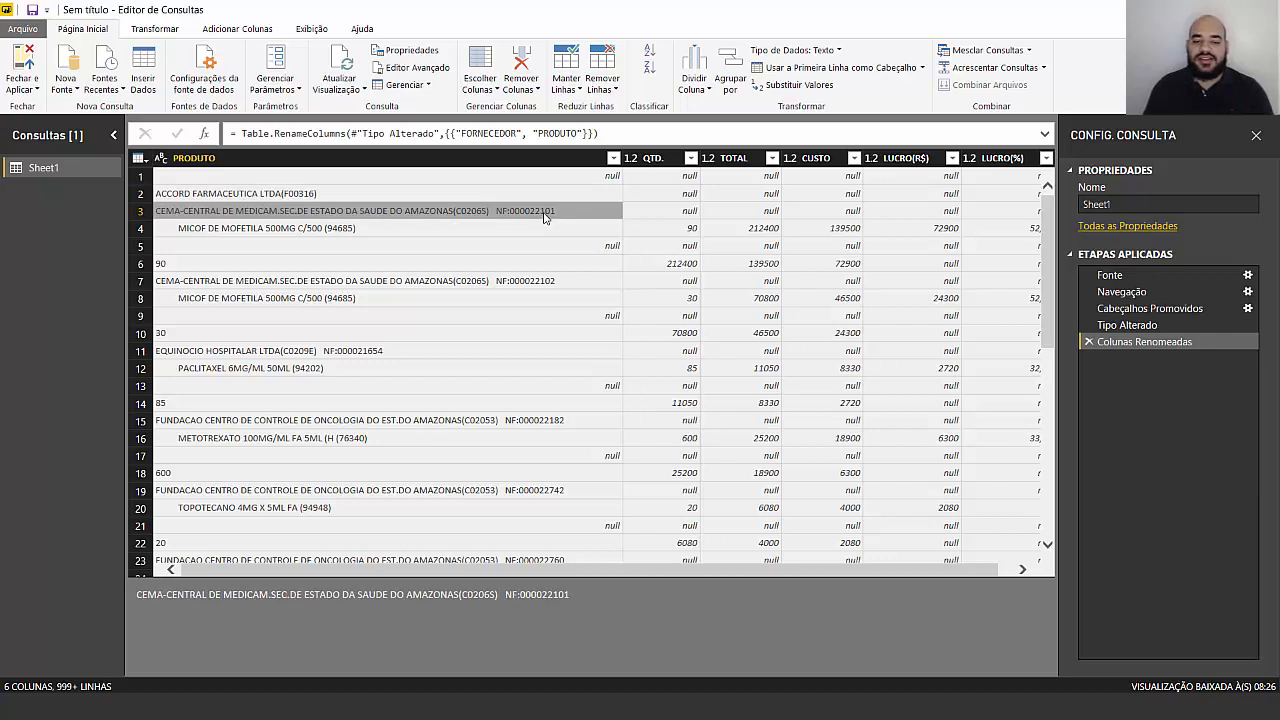
click(531, 284)
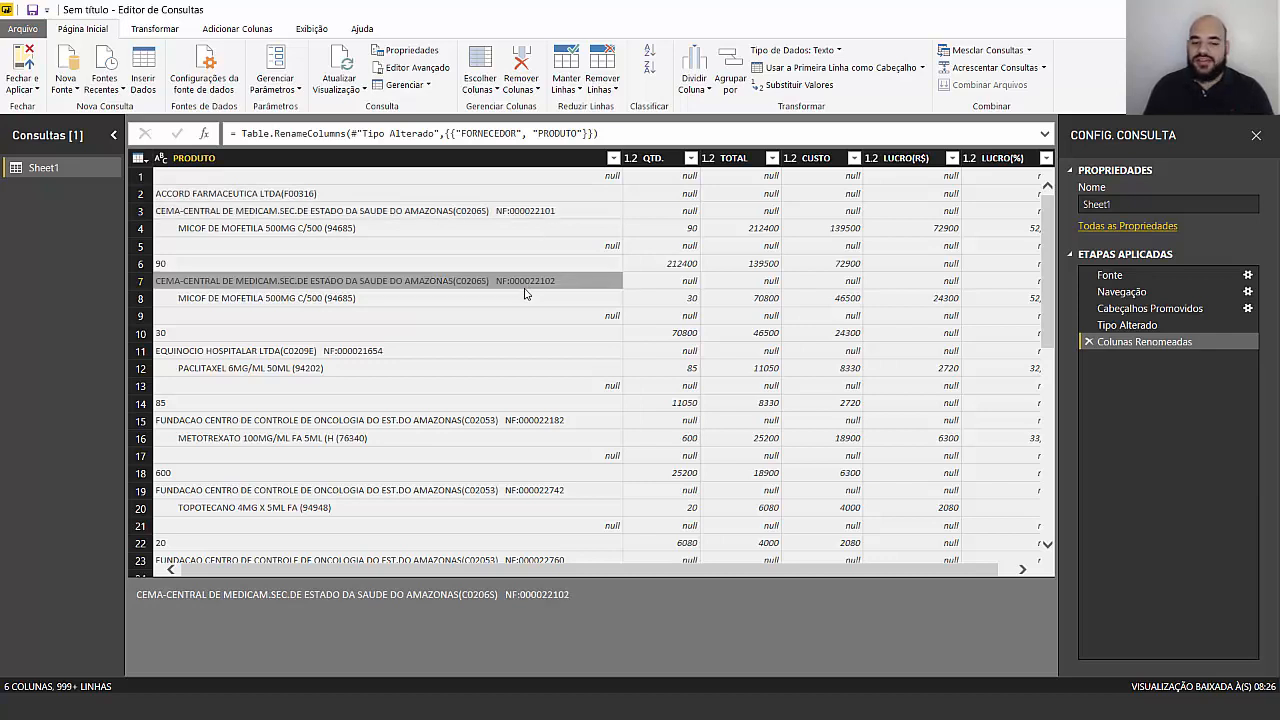
click(473, 350)
scroll(490, 360, down, 2)
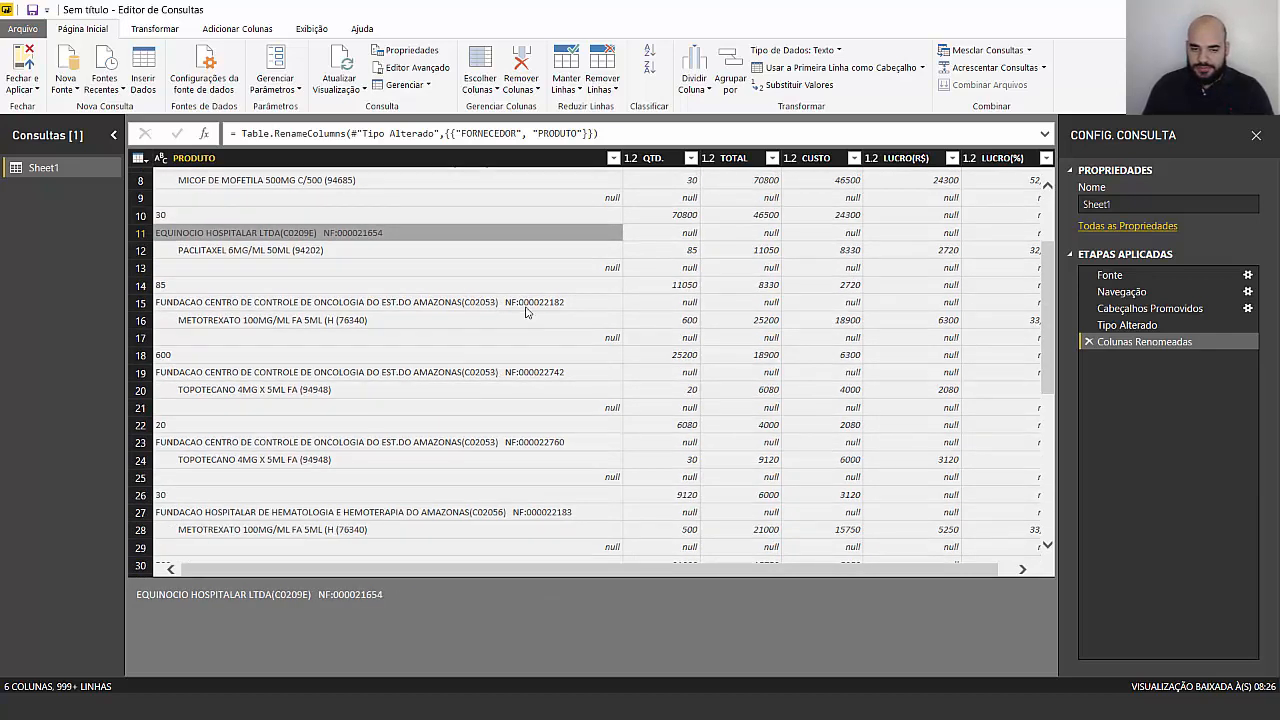
click(525, 311)
click(545, 374)
click(532, 452)
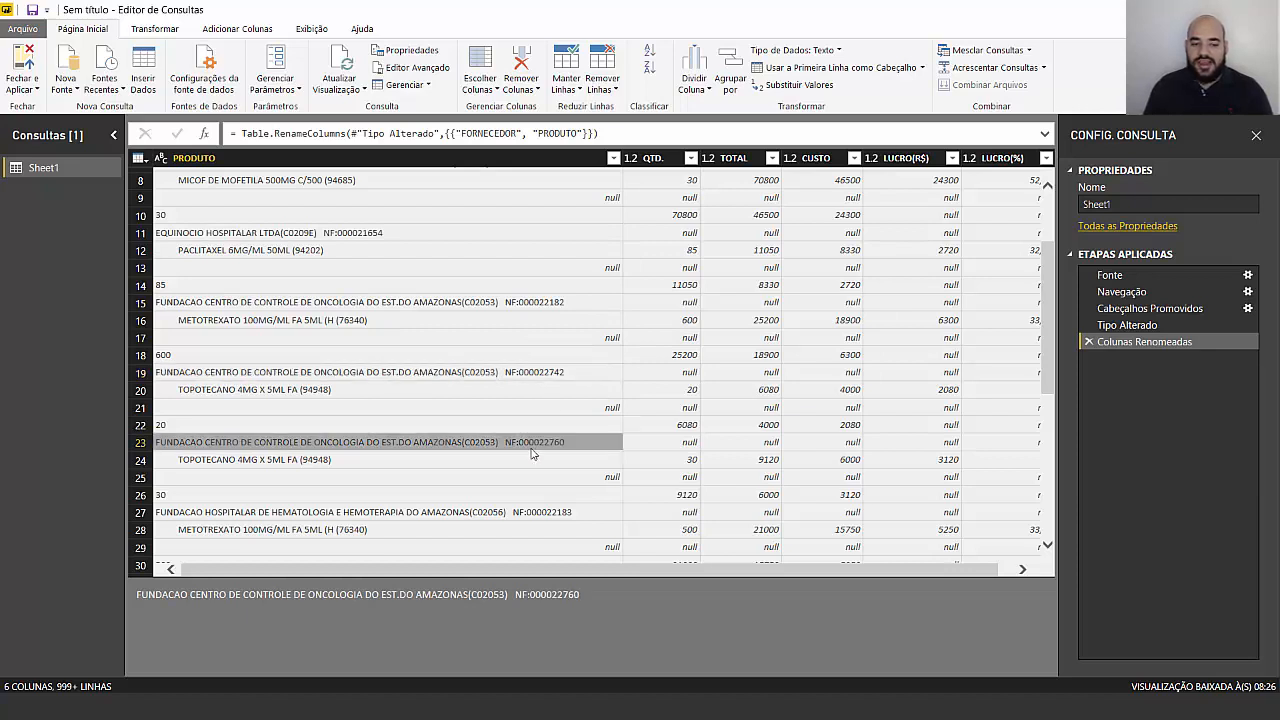
scroll(525, 440, up, 2)
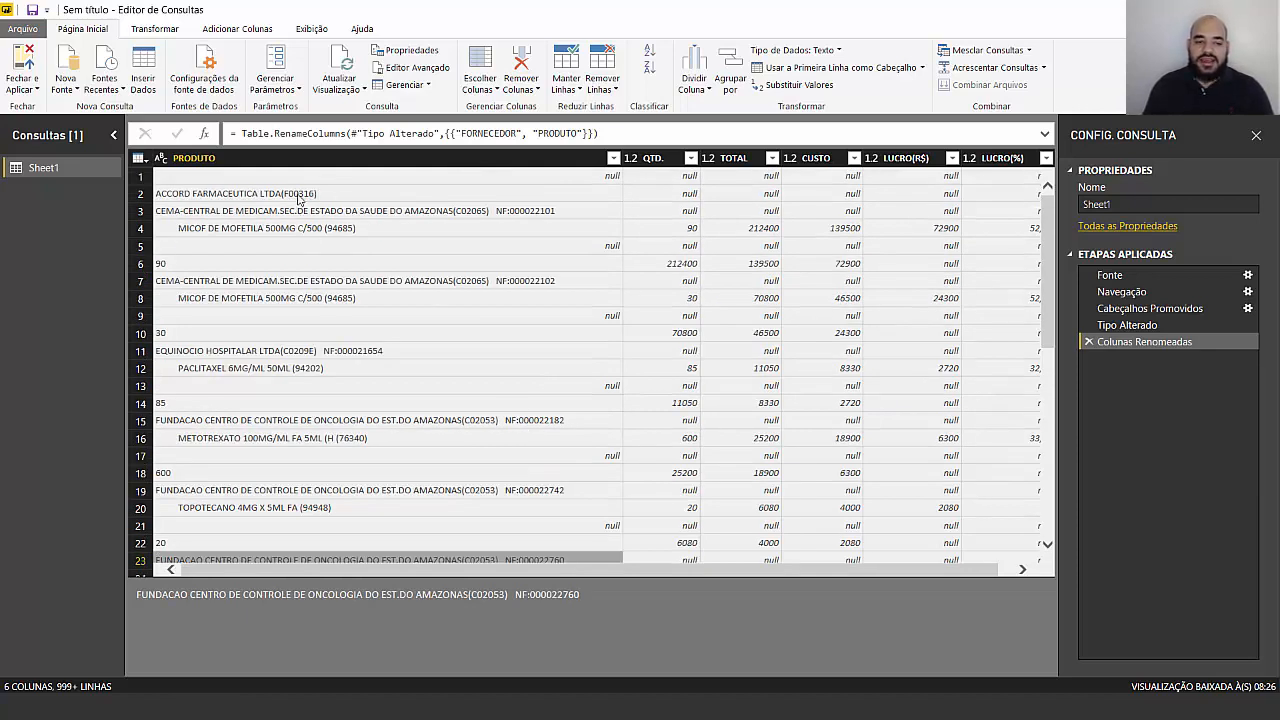
Compare the supplier in row 2 with the product in row 4 across the QTD., TOTAL and CUSTO columns
click(299, 197)
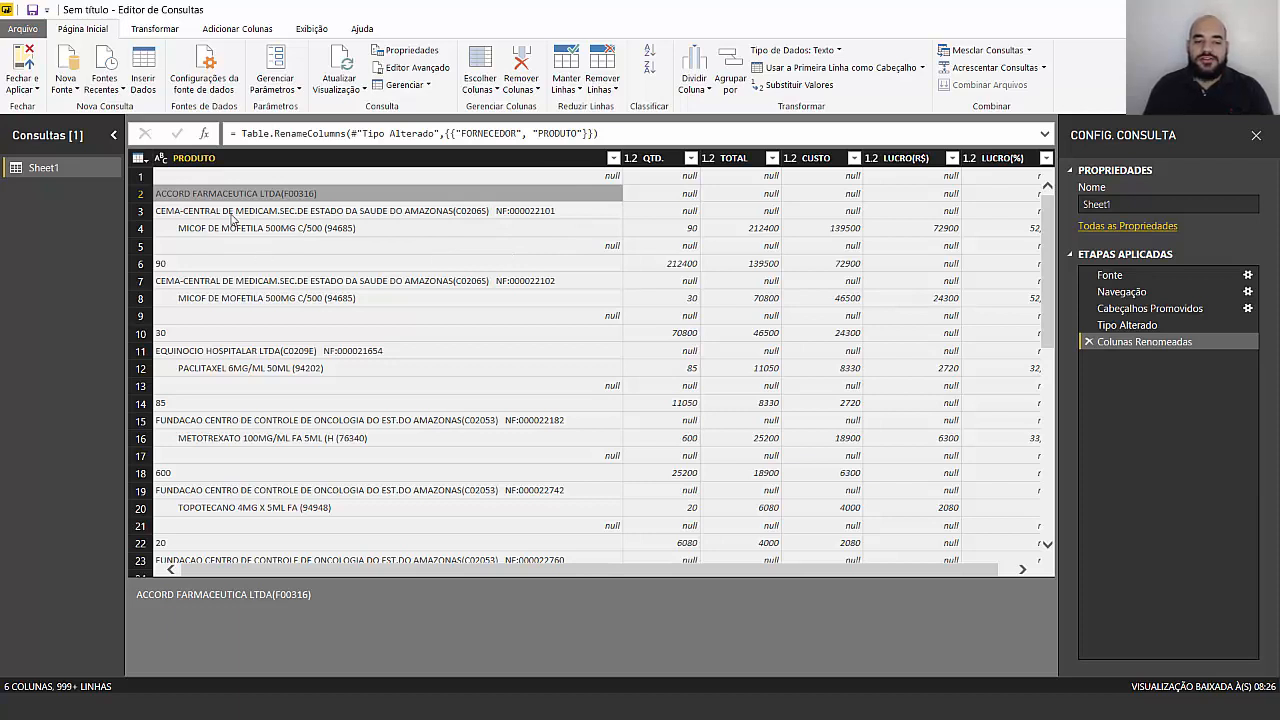
click(295, 230)
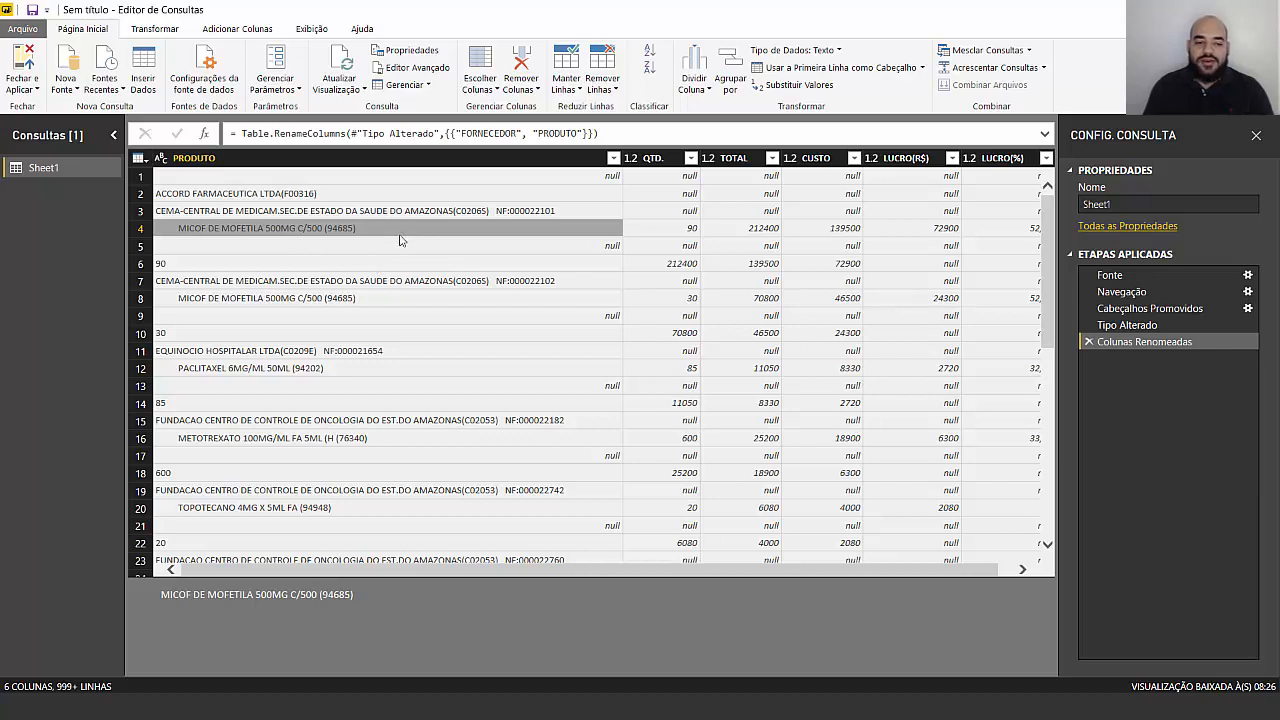
click(333, 197)
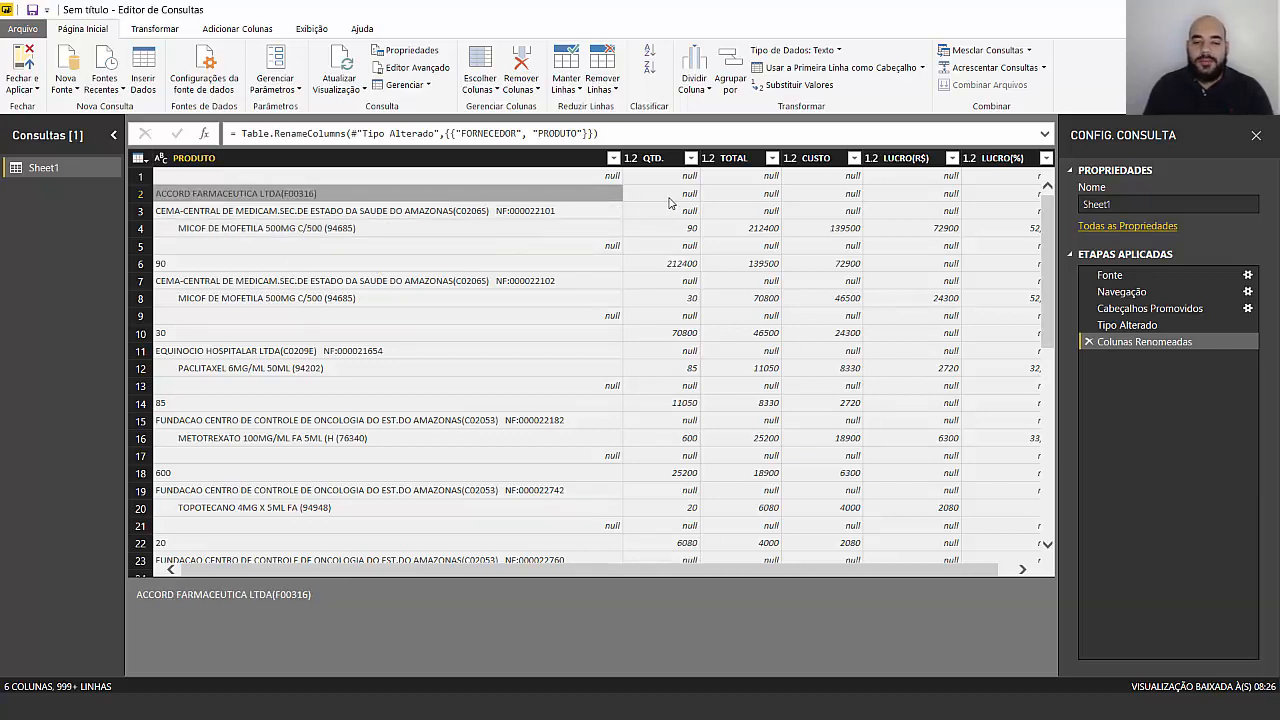
click(688, 229)
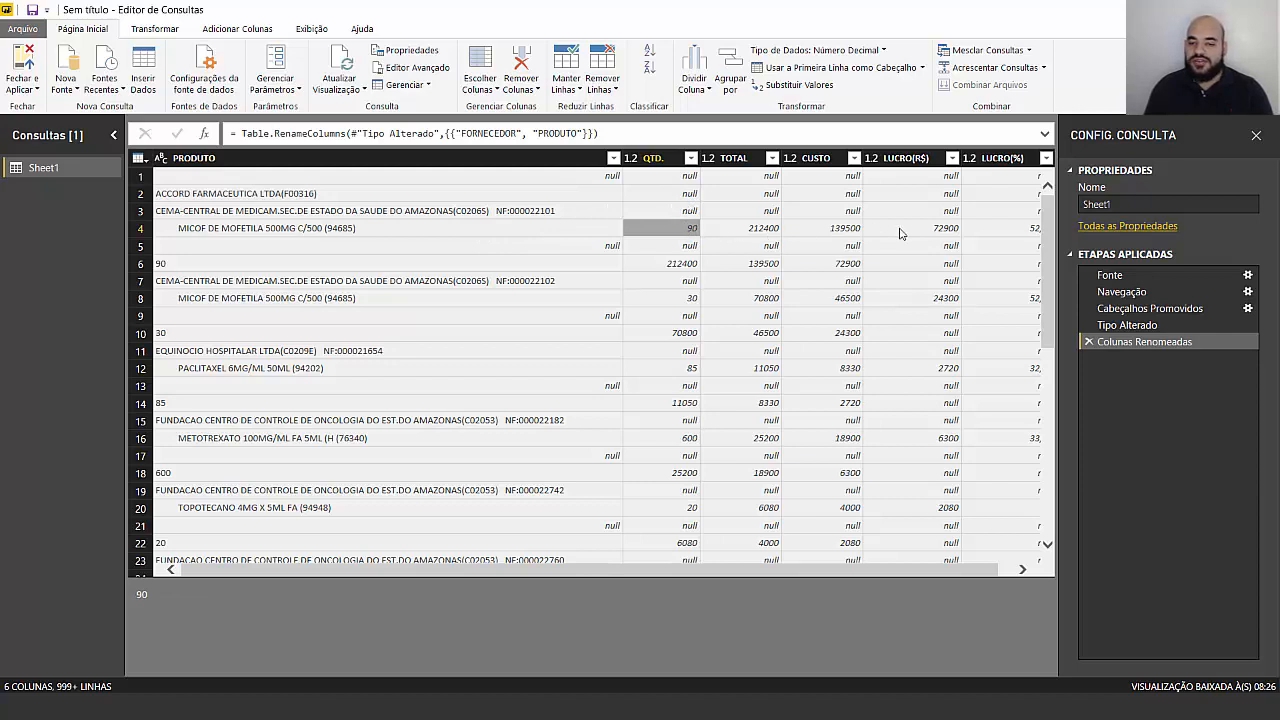
click(675, 198)
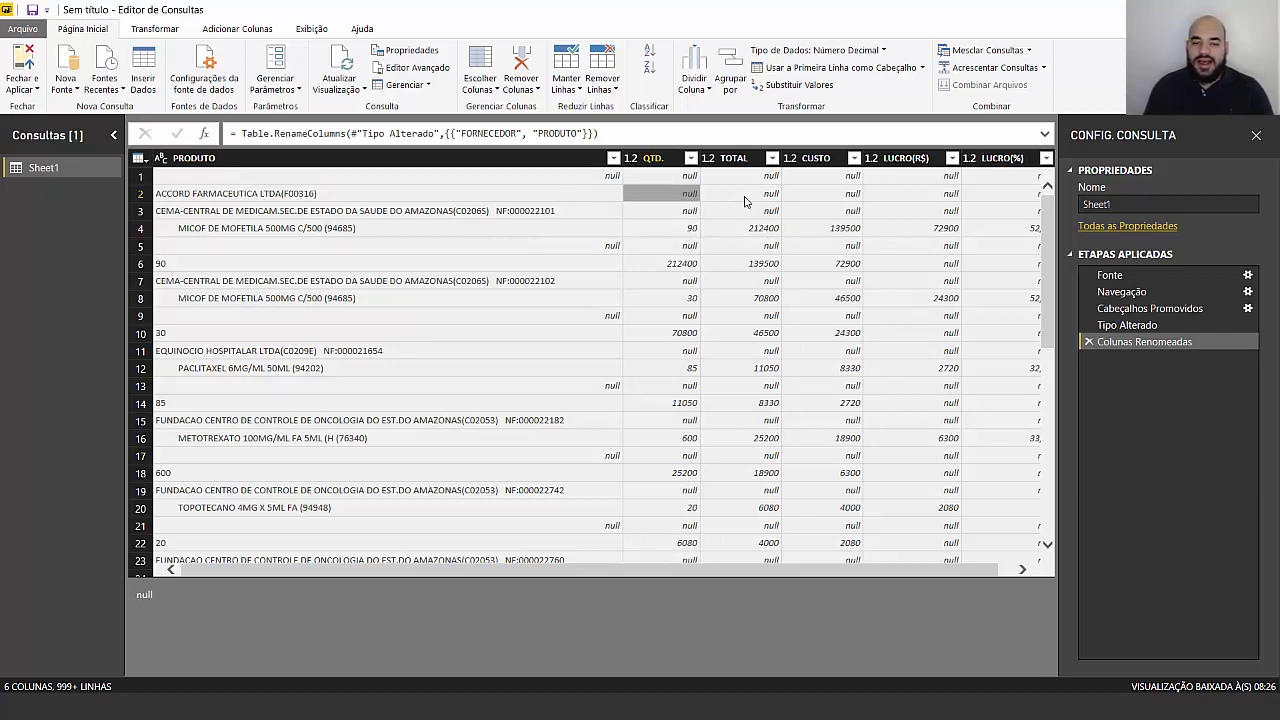
click(329, 199)
click(660, 205)
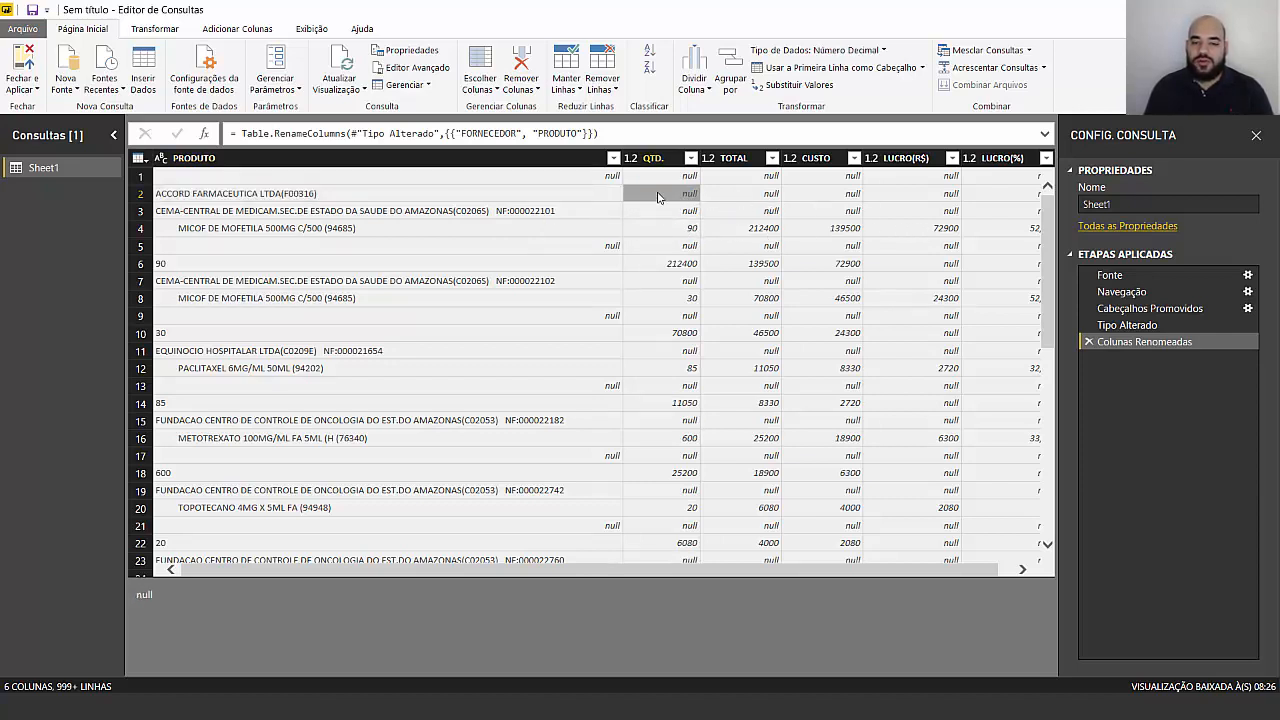
click(740, 205)
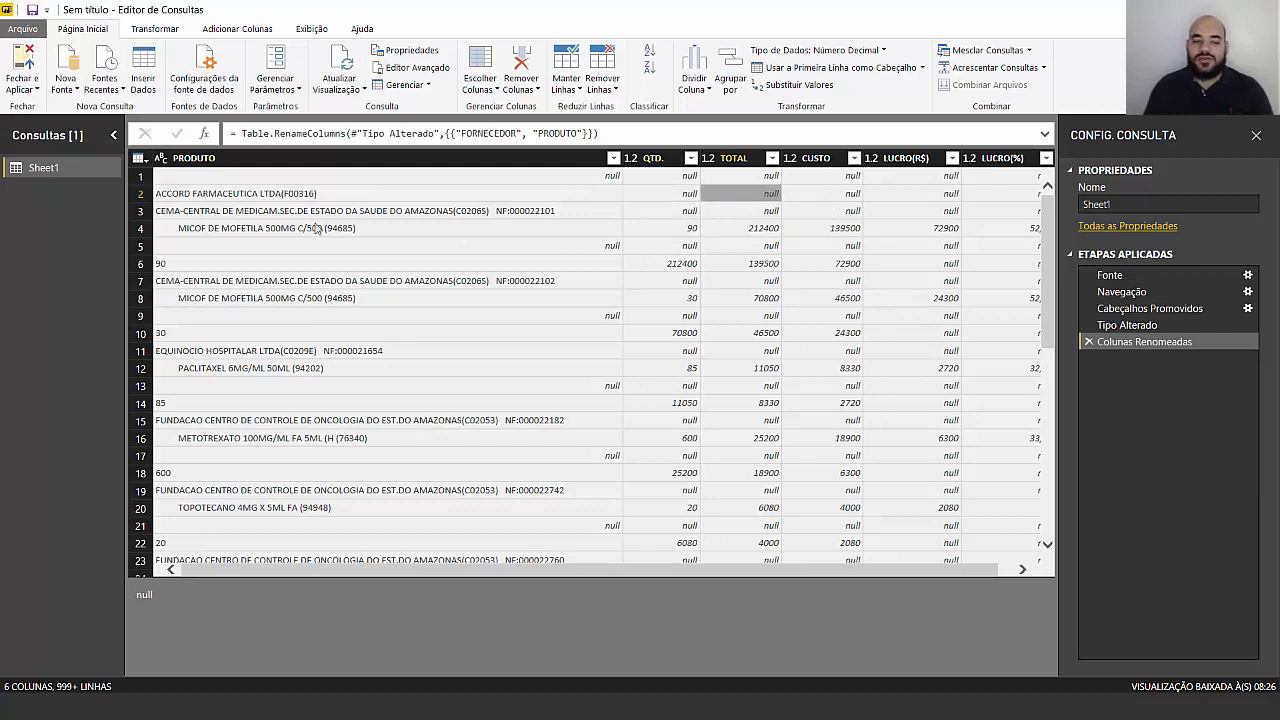
click(697, 236)
click(758, 226)
click(830, 232)
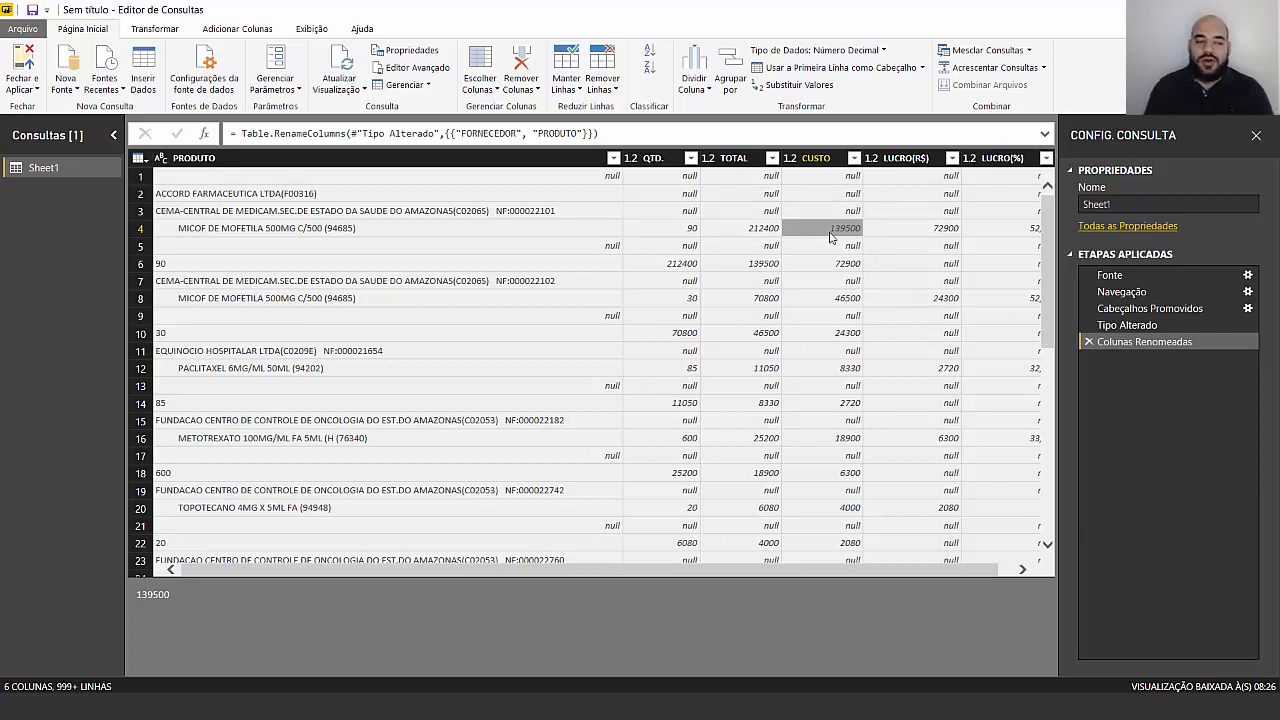
Collapse the list of queries and begin adding a custom column to the Sheet1 query
click(235, 30)
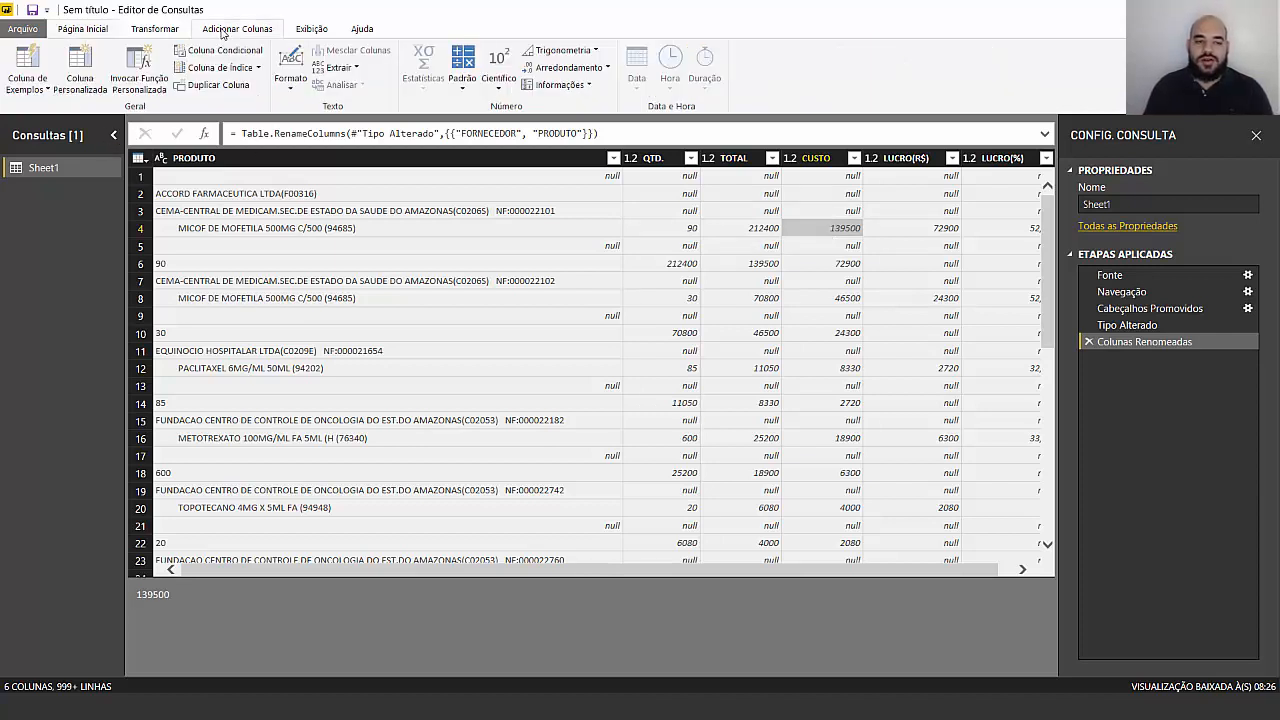
click(114, 135)
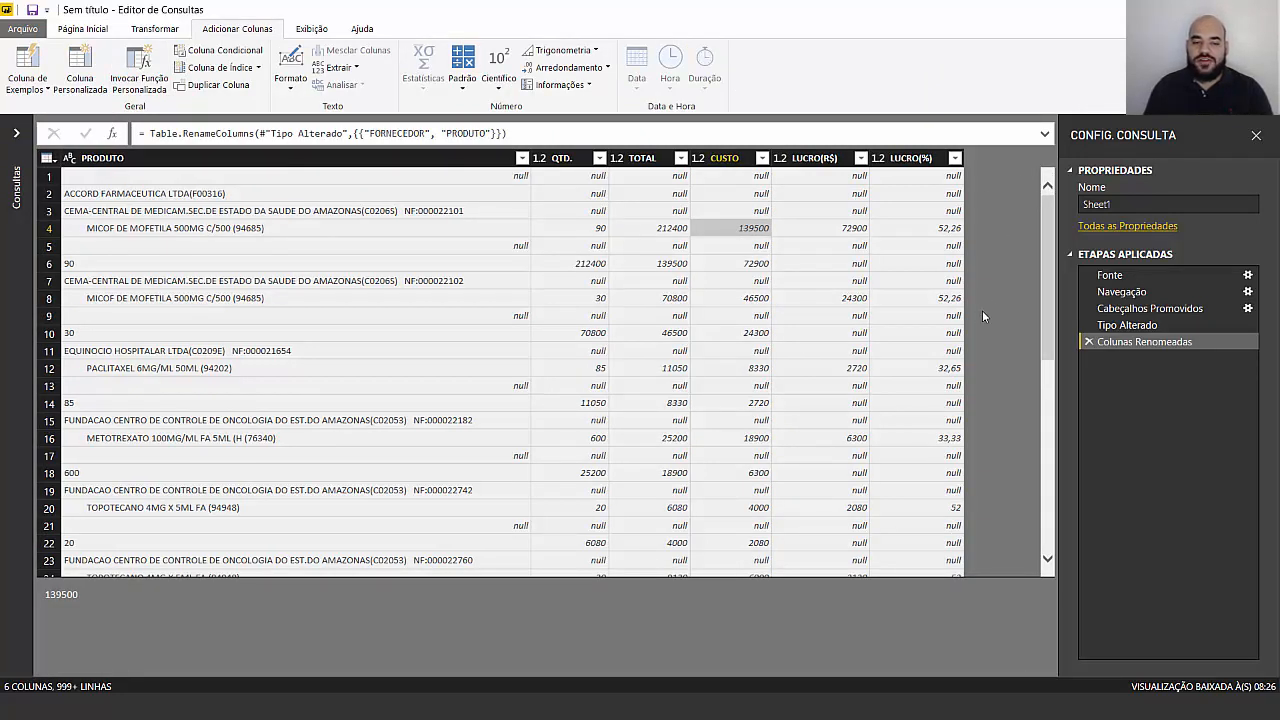
click(205, 214)
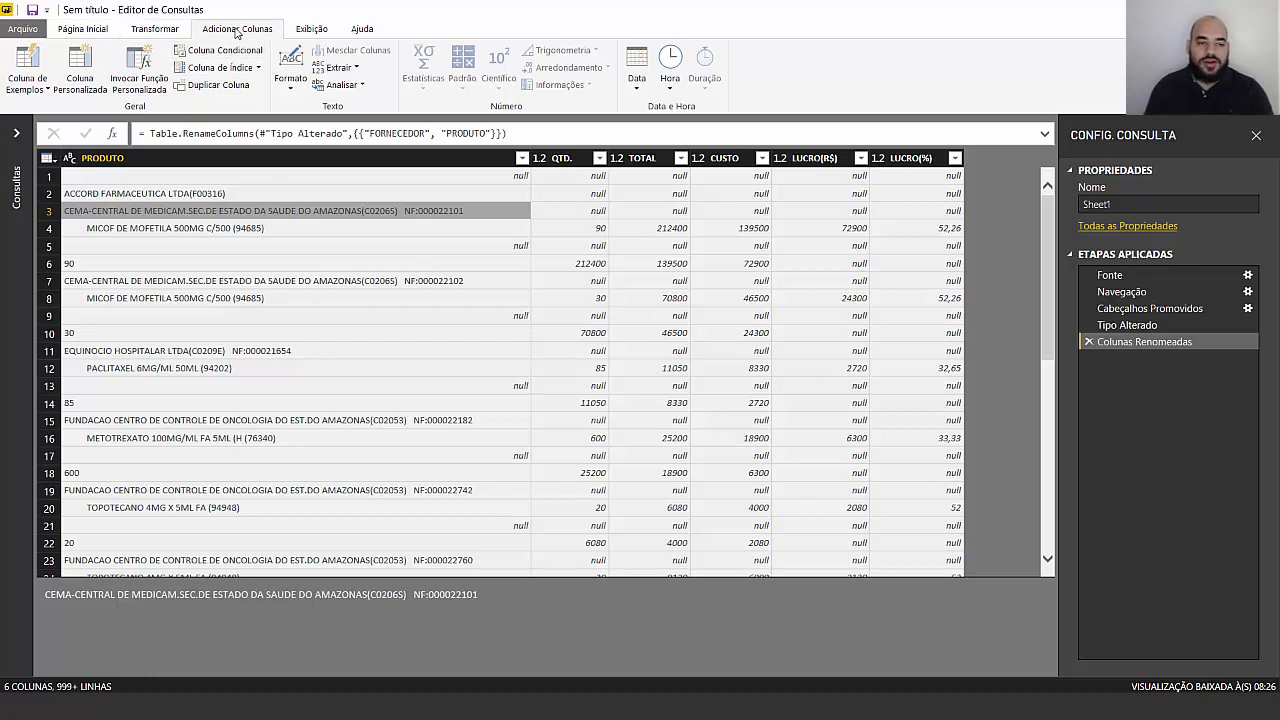
click(92, 62)
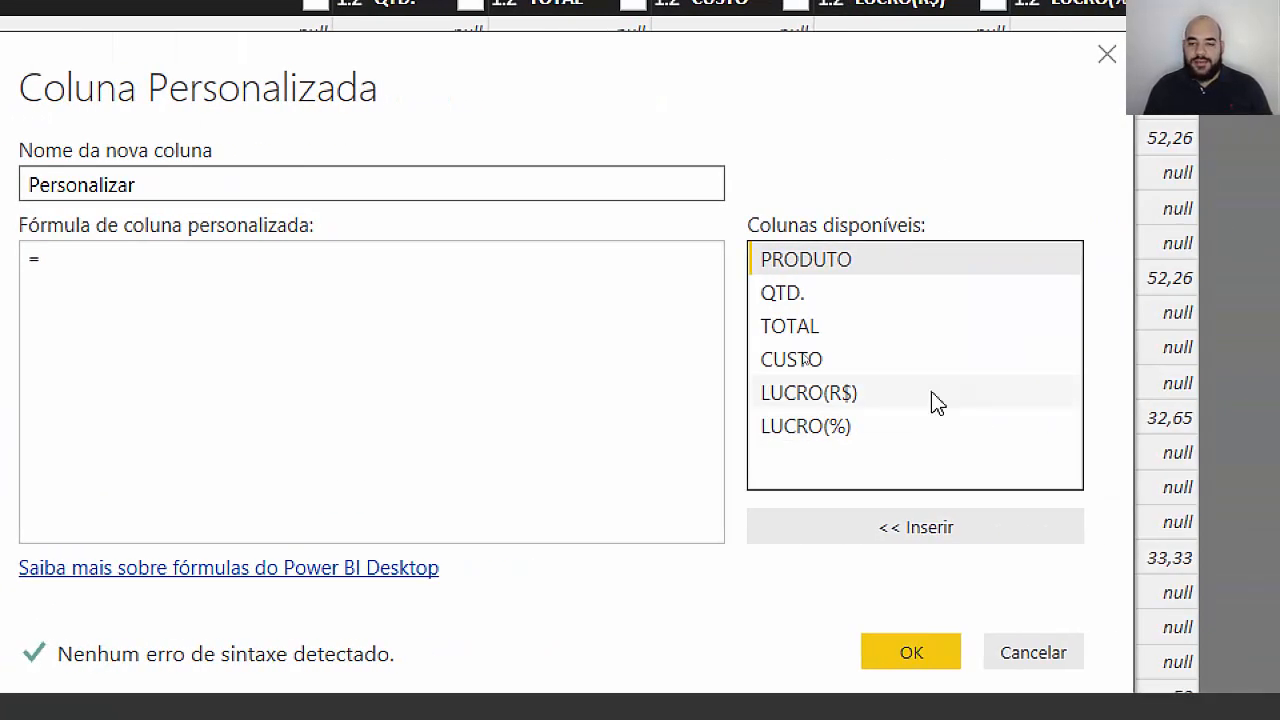
Enter the start of the custom column formula as if Text.Contains([PRODUTO], "NF:")
click(220, 346)
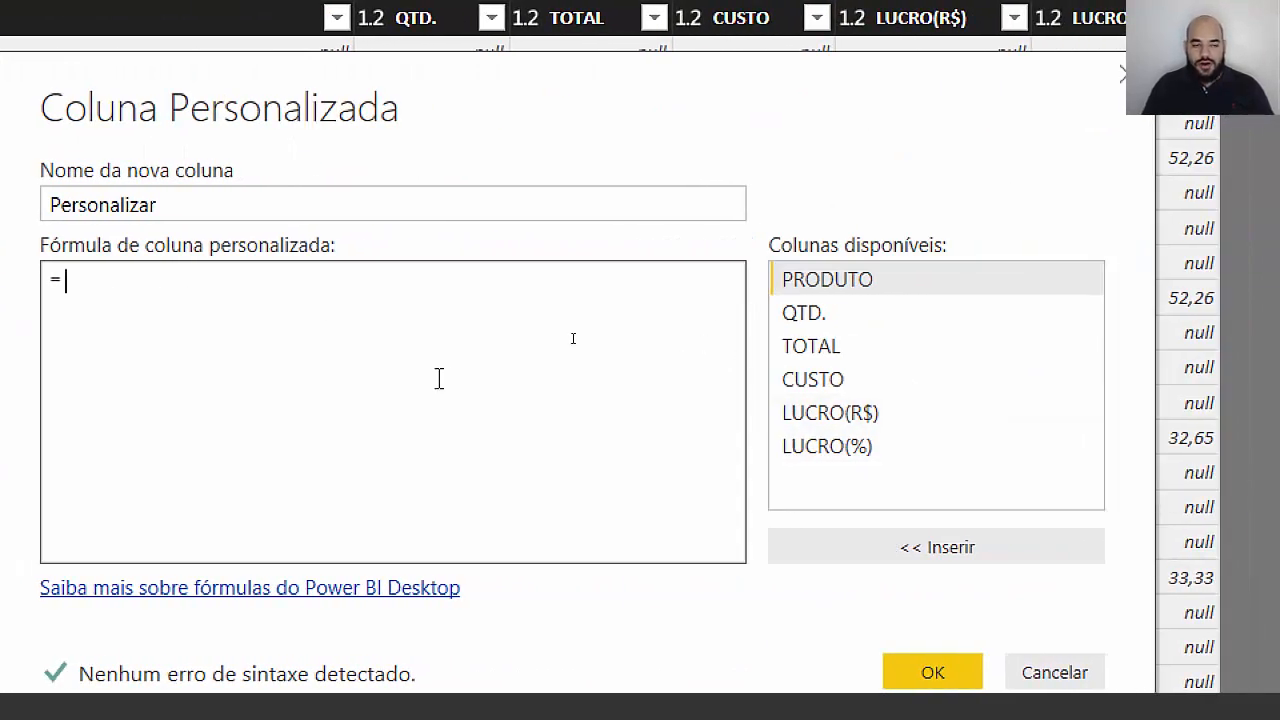
text(IF)
key(BackSpace)
key(BackSpace)
text(if)
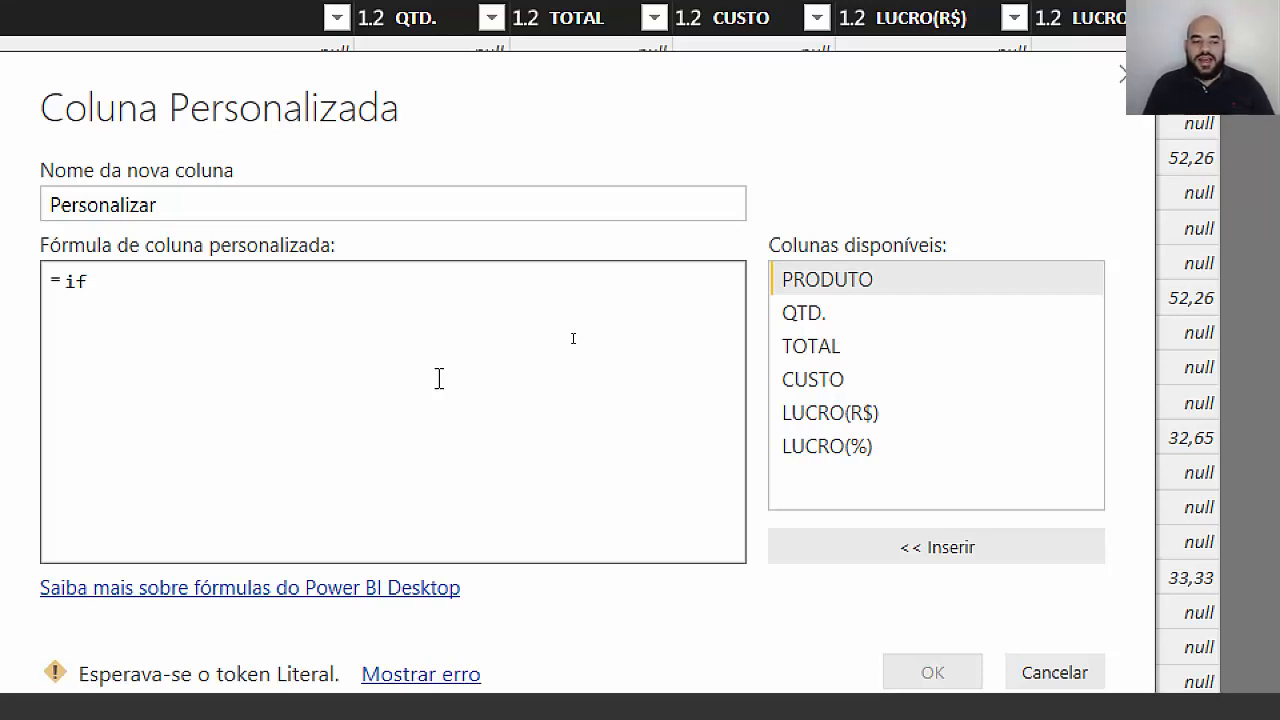
text(Text)
text(.Col)
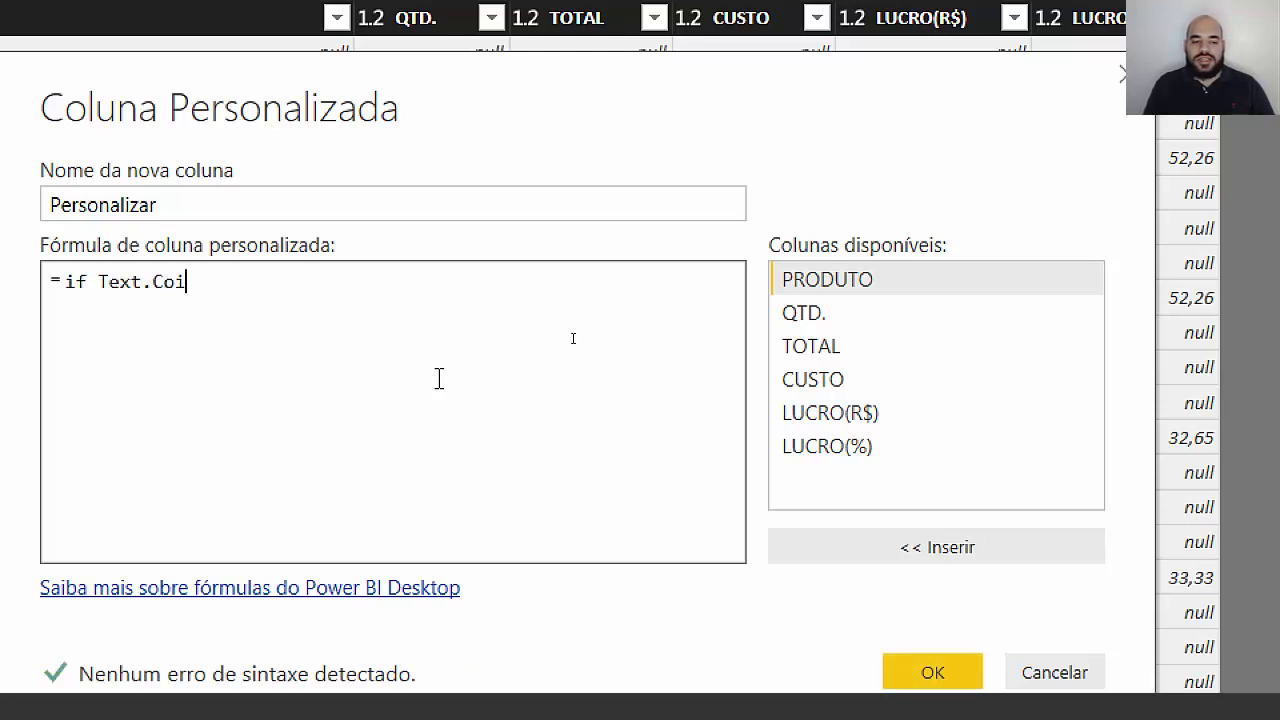
key(BackSpace)
text(ntains()
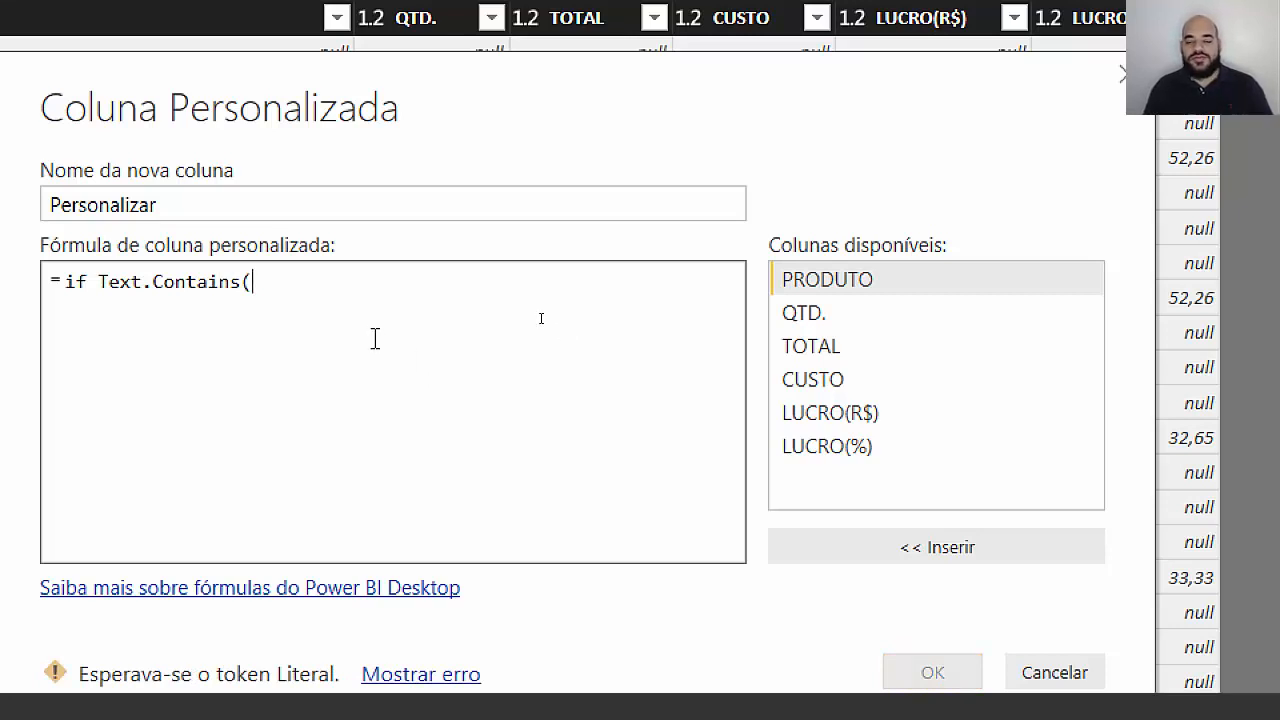
double_click(919, 290)
text(, )
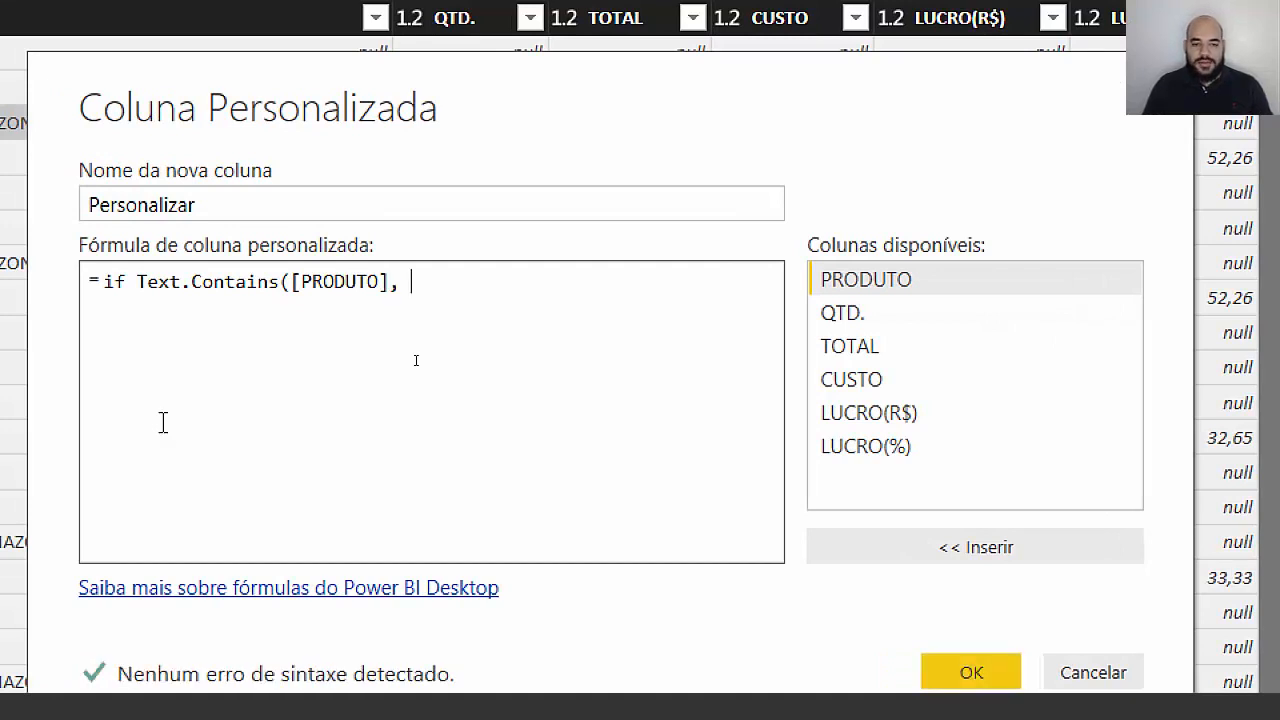
text("NF:")
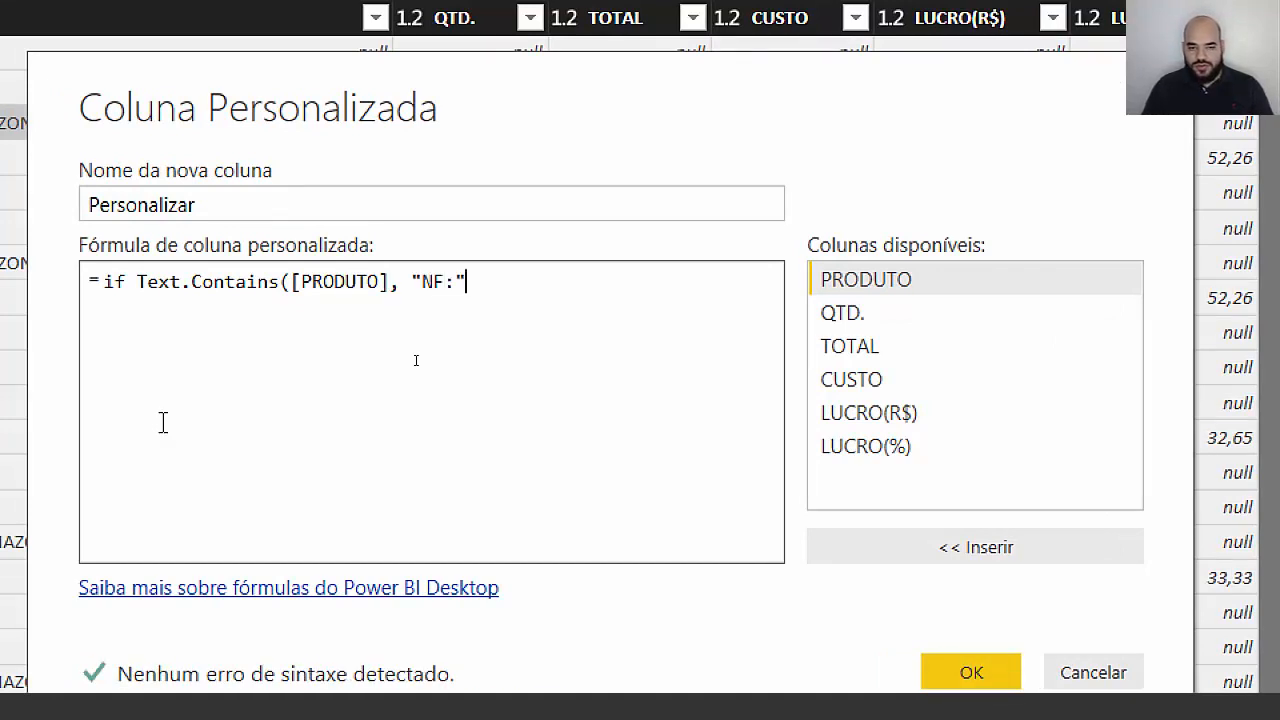
text())
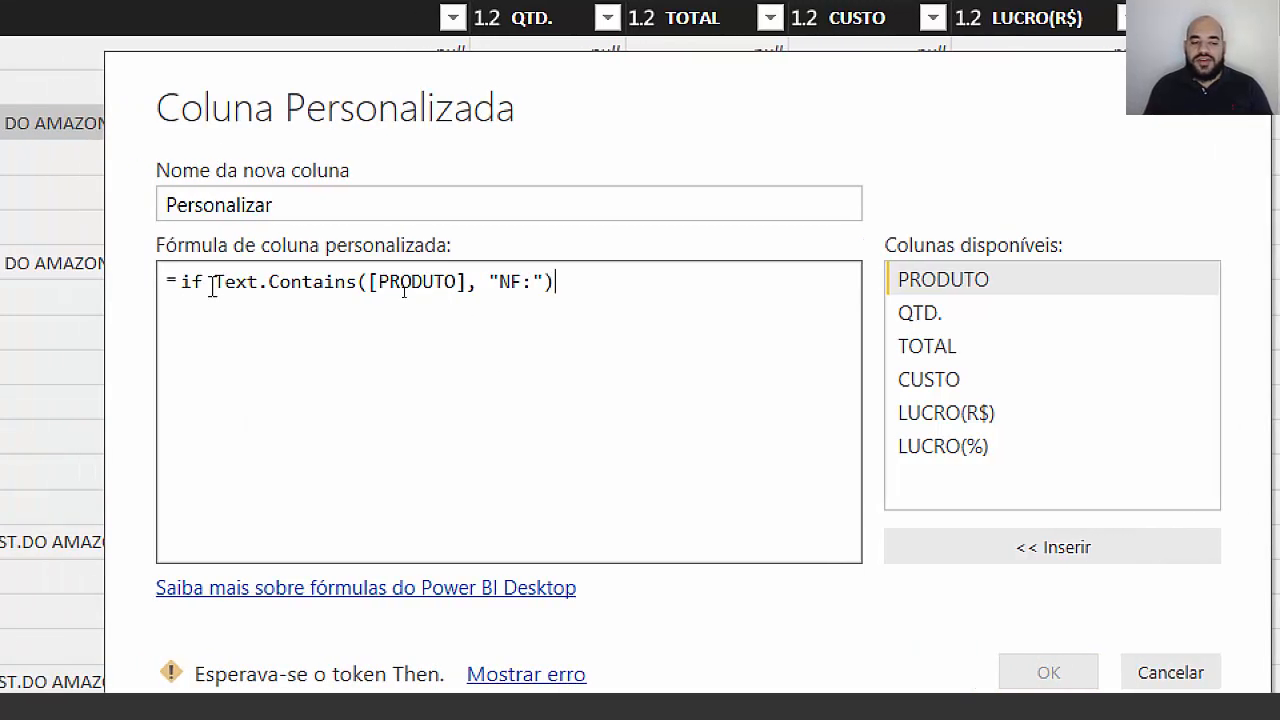
Wrap the Text.Contains condition in parentheses and negate it, giving if not (Text.Contains([PRODUTO], "NF:"))
drag(137, 282, 694, 274)
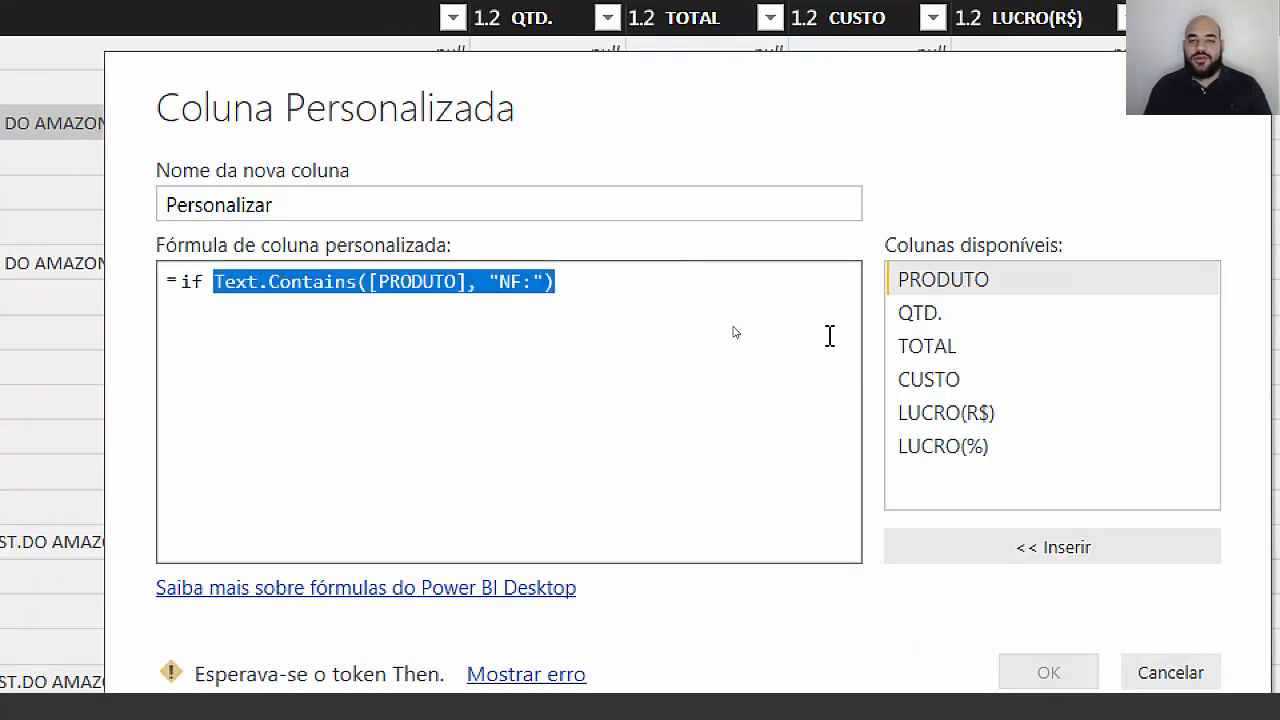
click(155, 282)
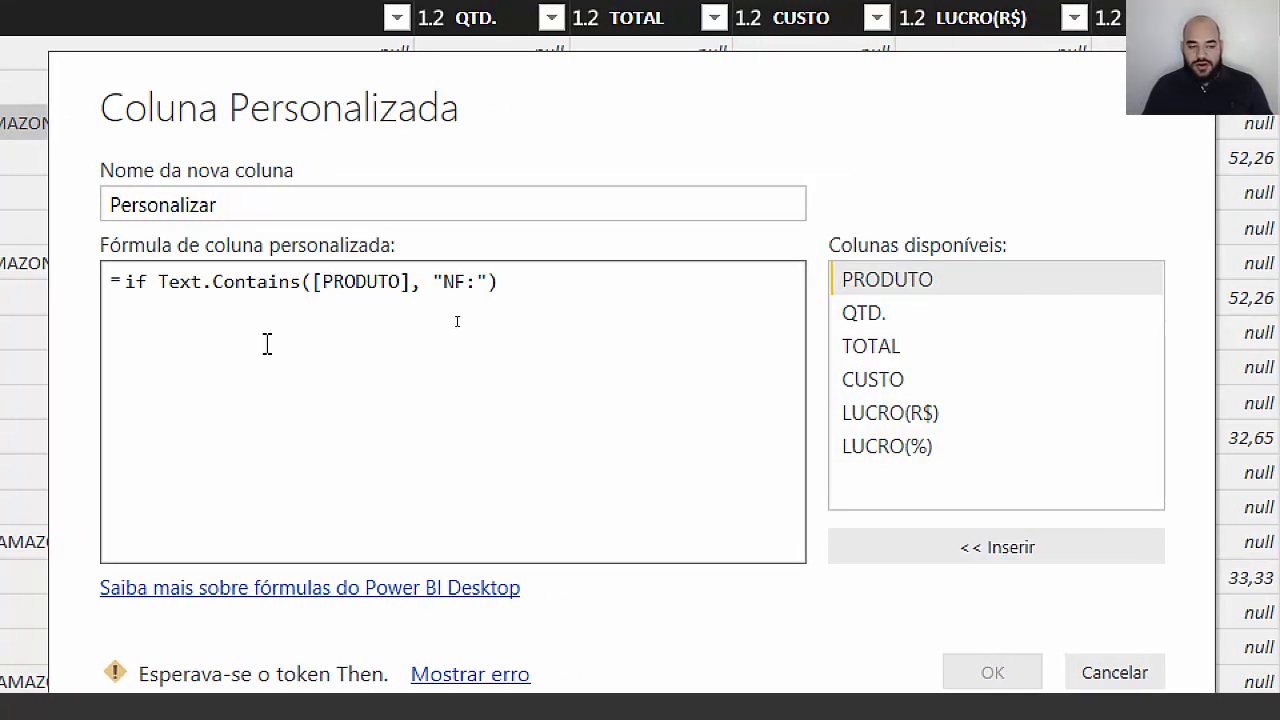
text(()
key(Delete)
click(609, 284)
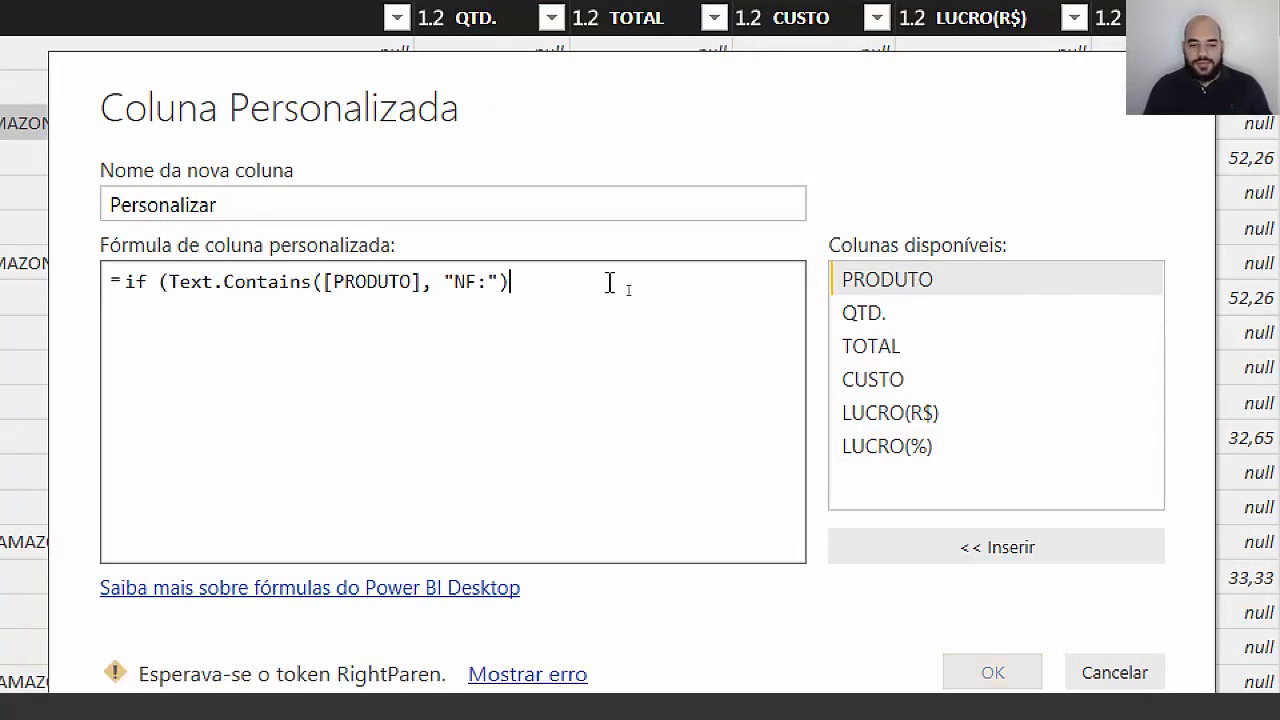
text())
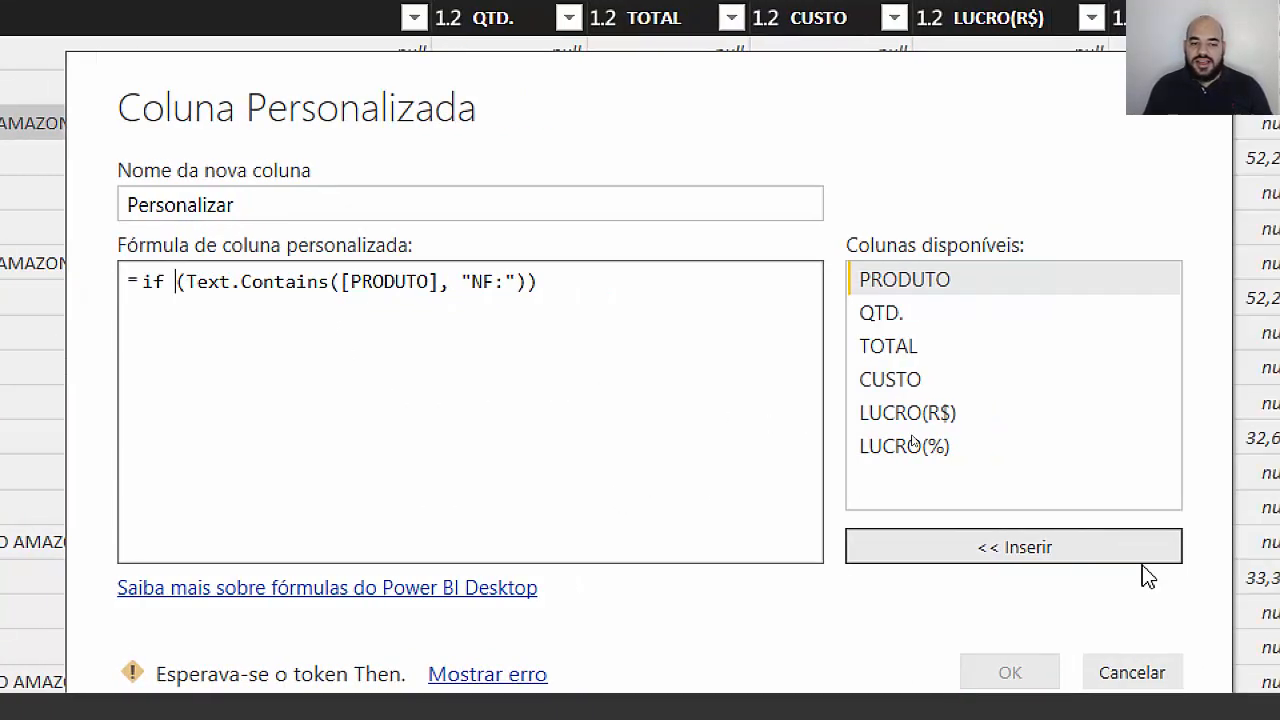
text(not)
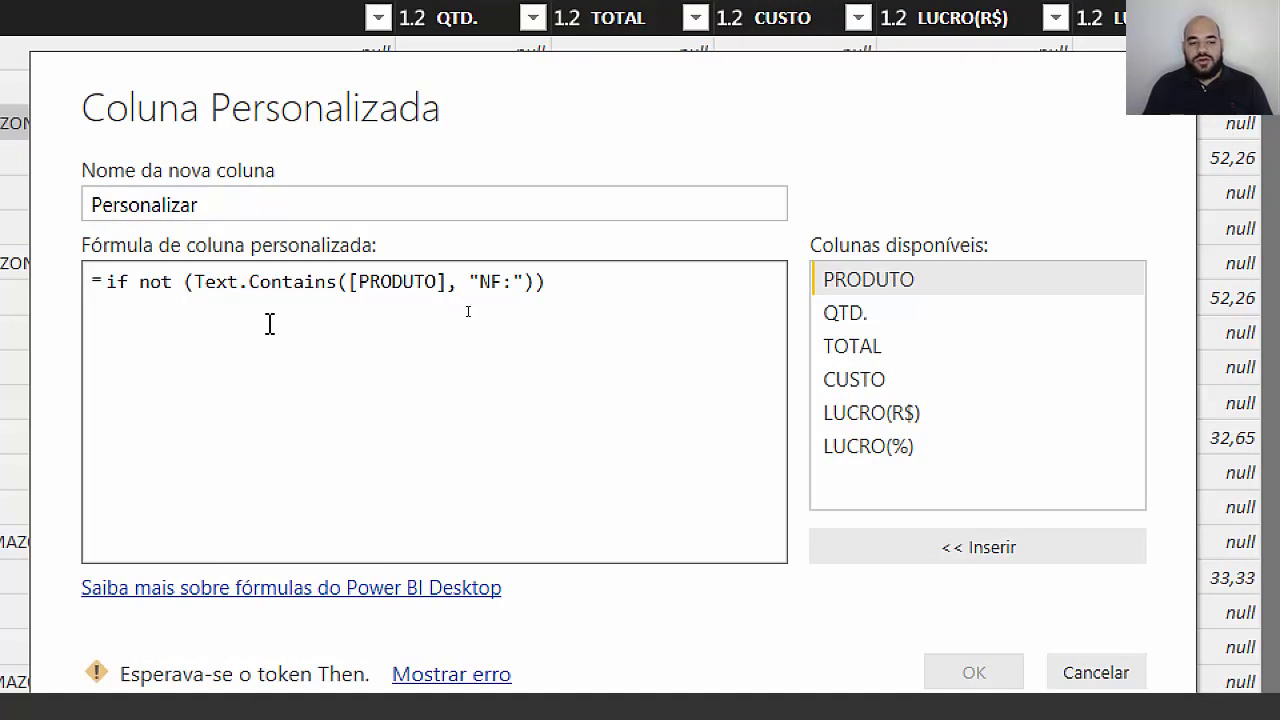
click(609, 292)
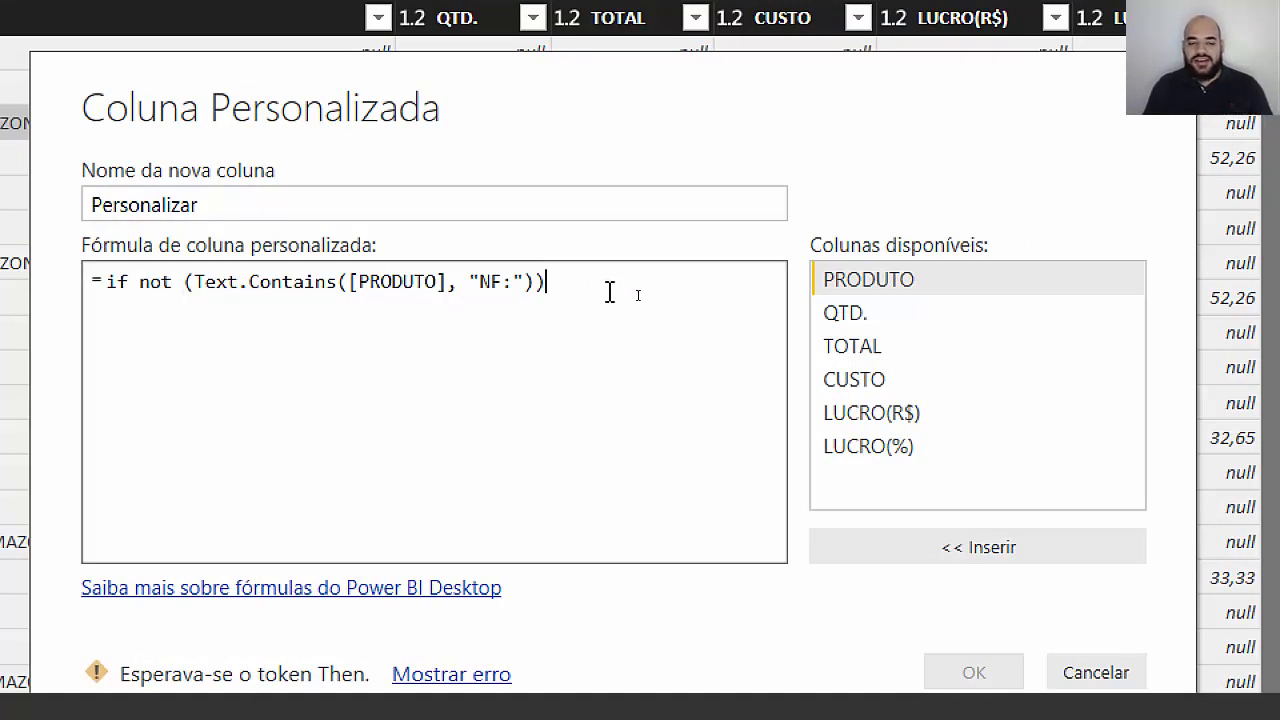
Add a second condition on a new line of the custom column formula: and [#"QTD."] is null
key(Return)
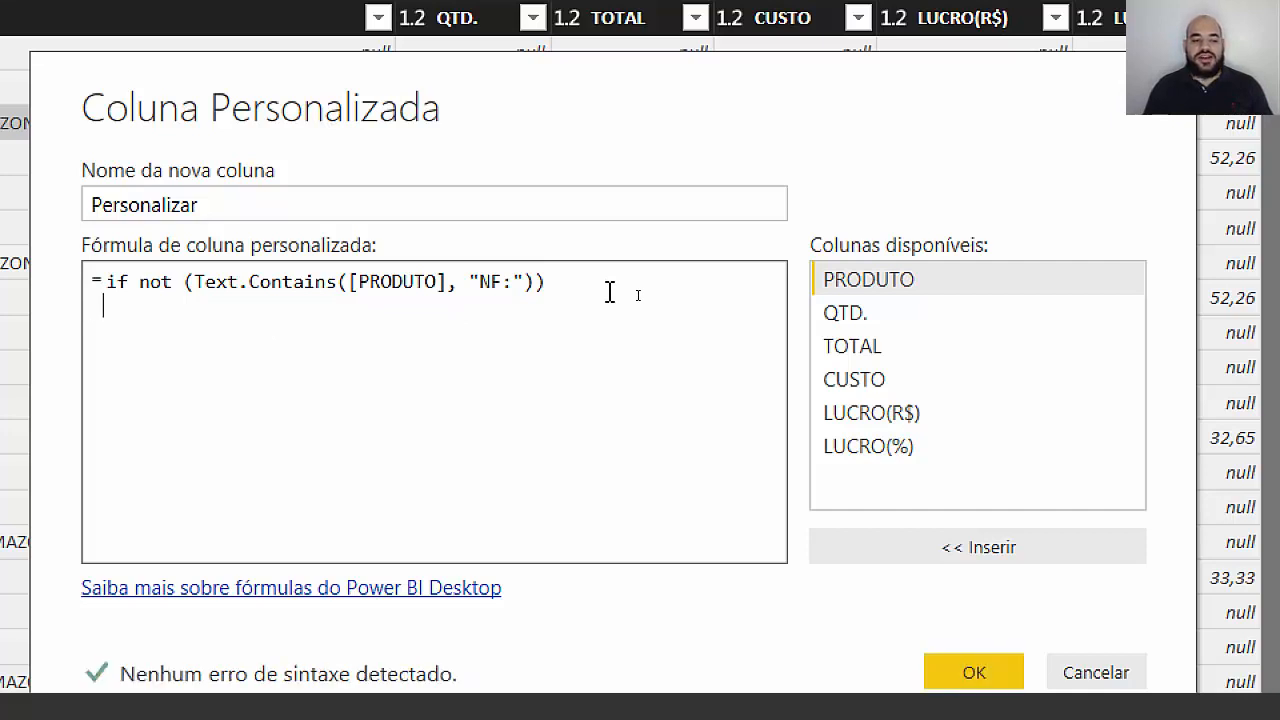
text(an)
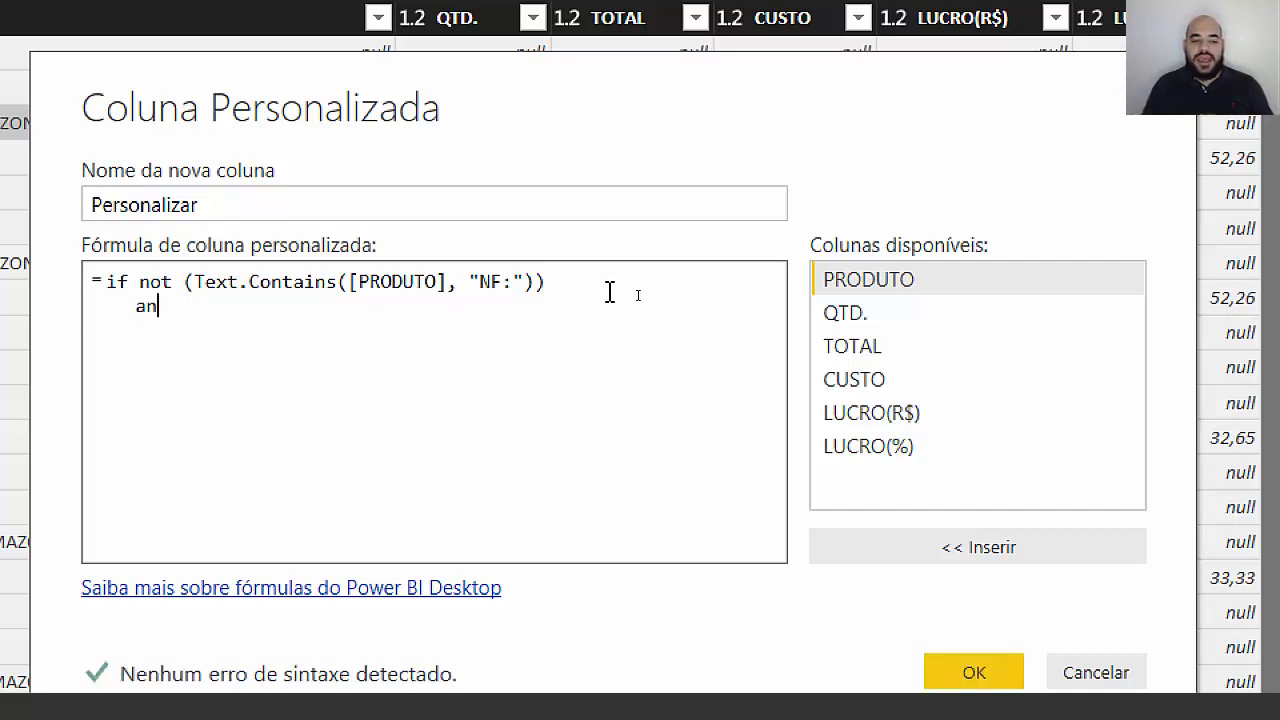
text(d ()
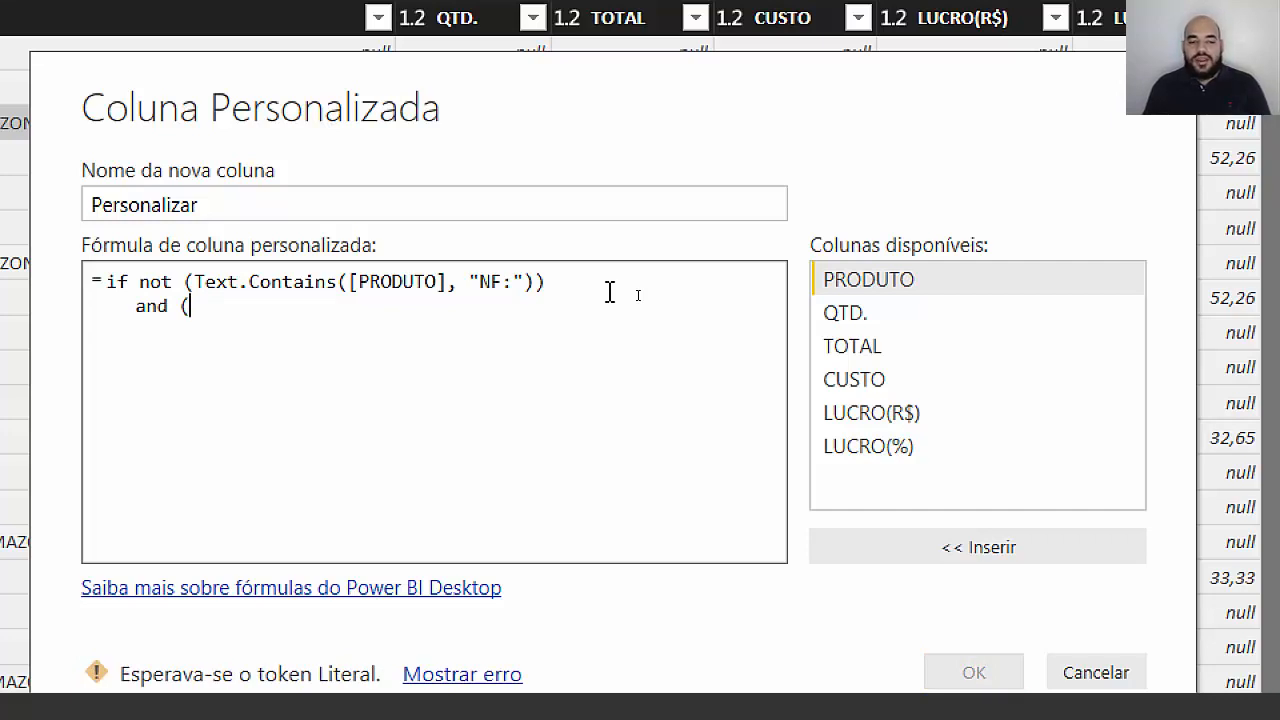
key(BackSpace)
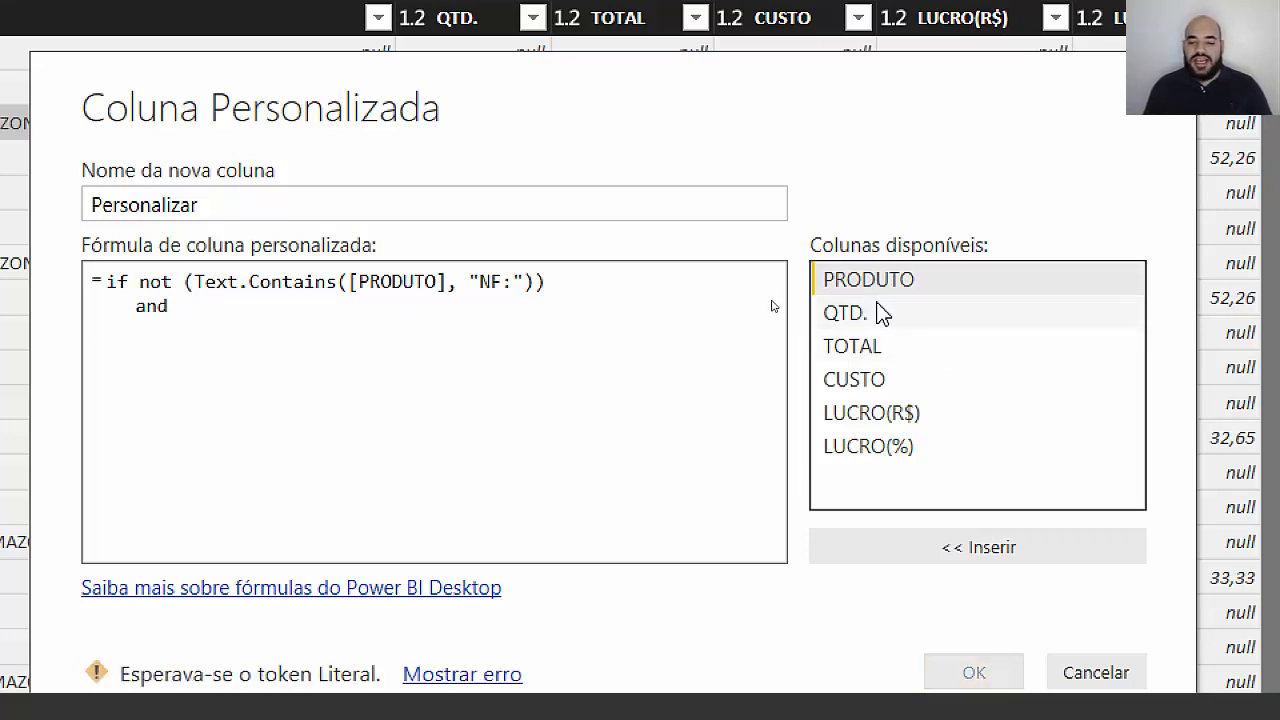
double_click(880, 313)
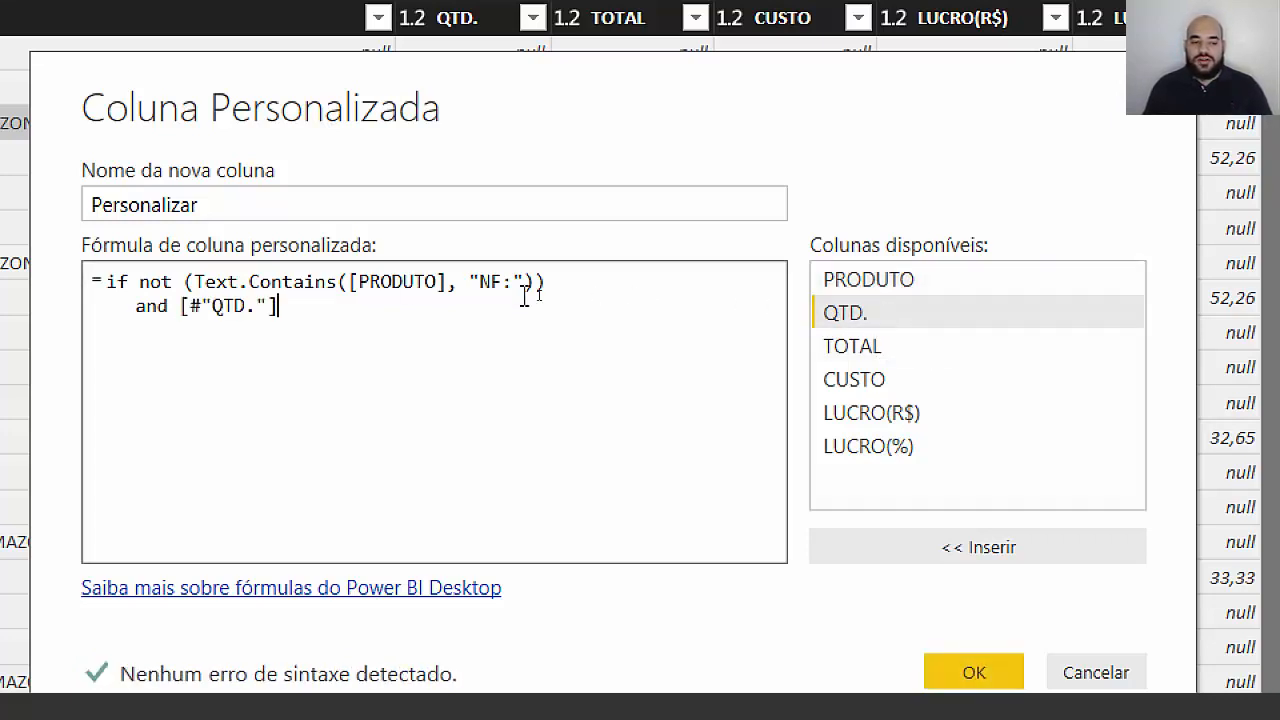
text(is null)
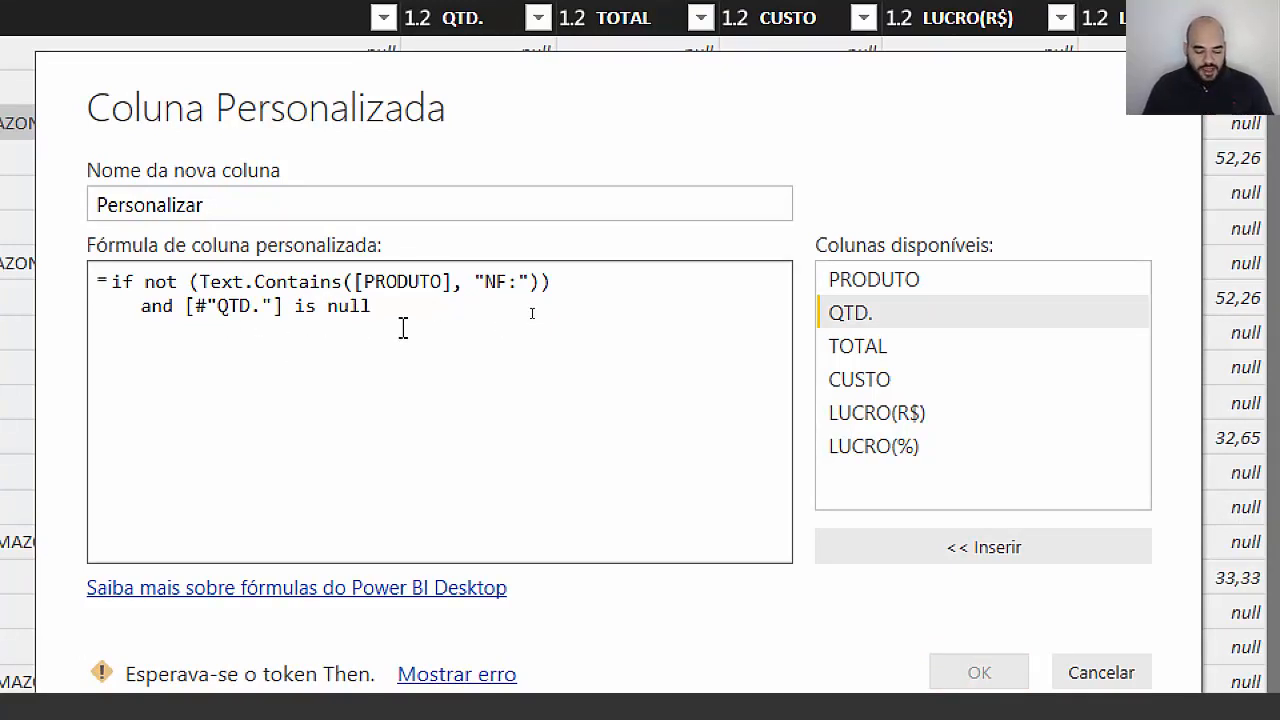
Complete the formula with then [PRODUTO] else null and create the custom column
text(then)
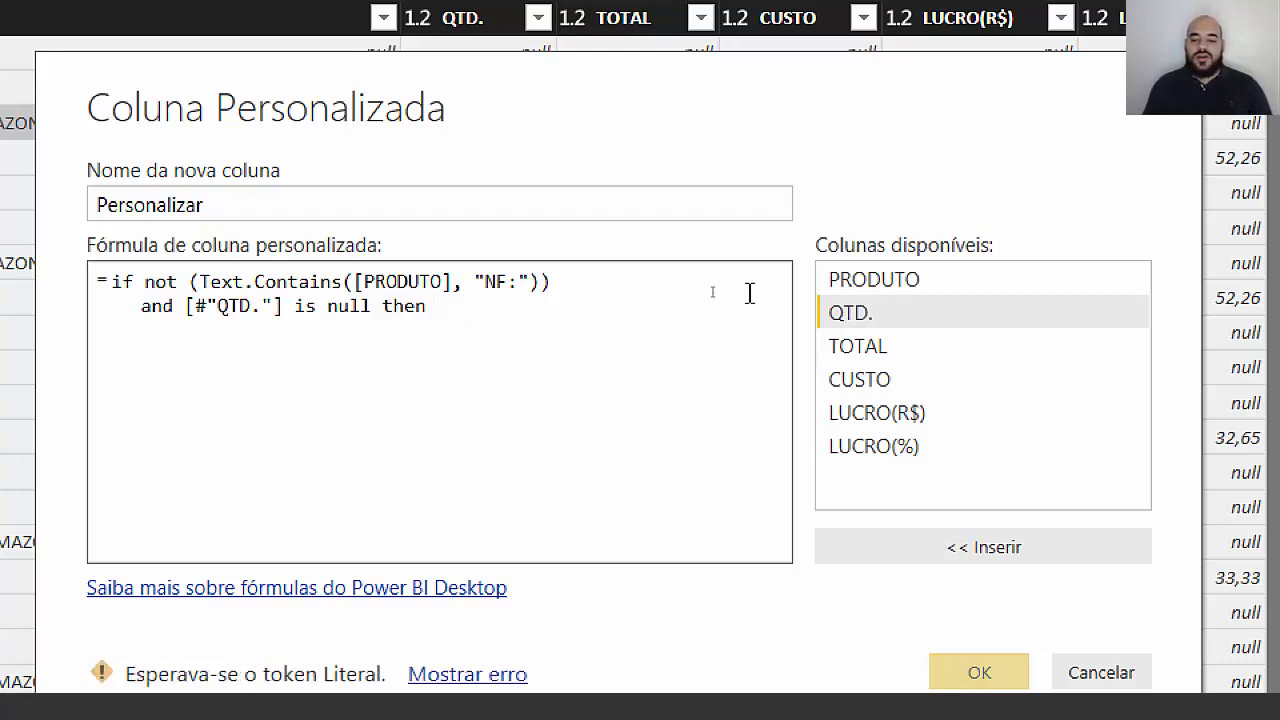
double_click(876, 281)
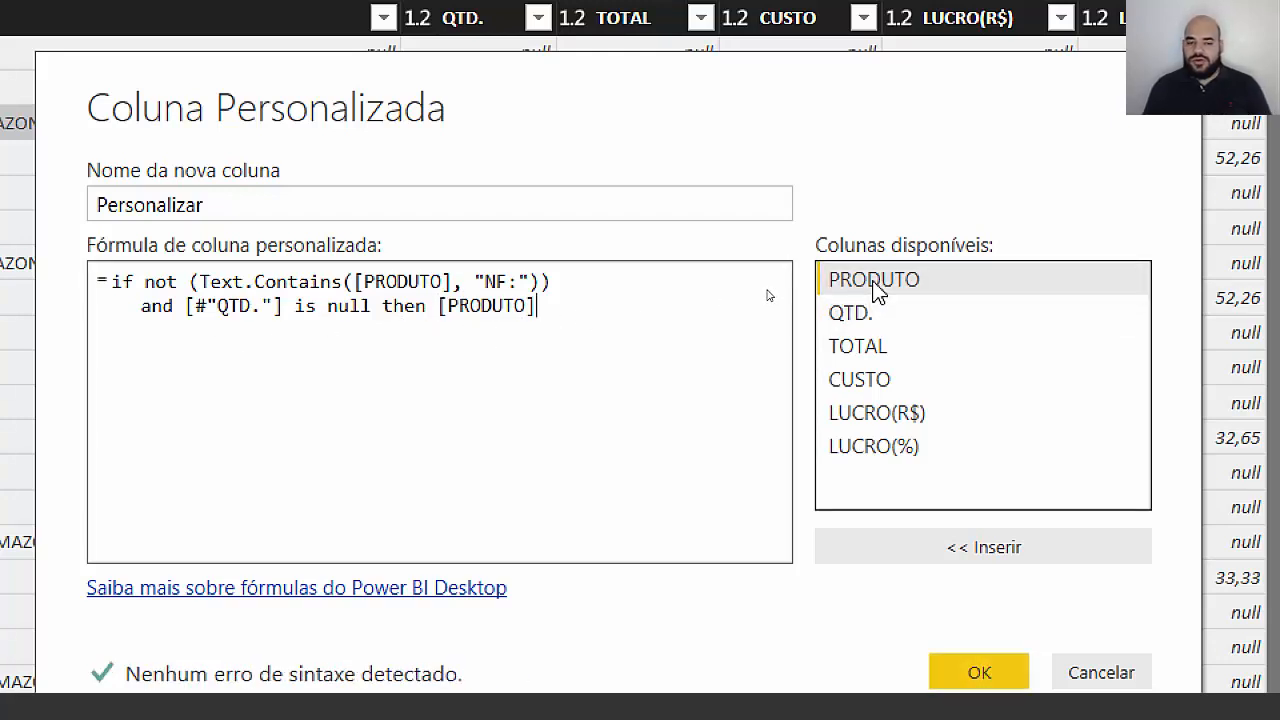
text(else )
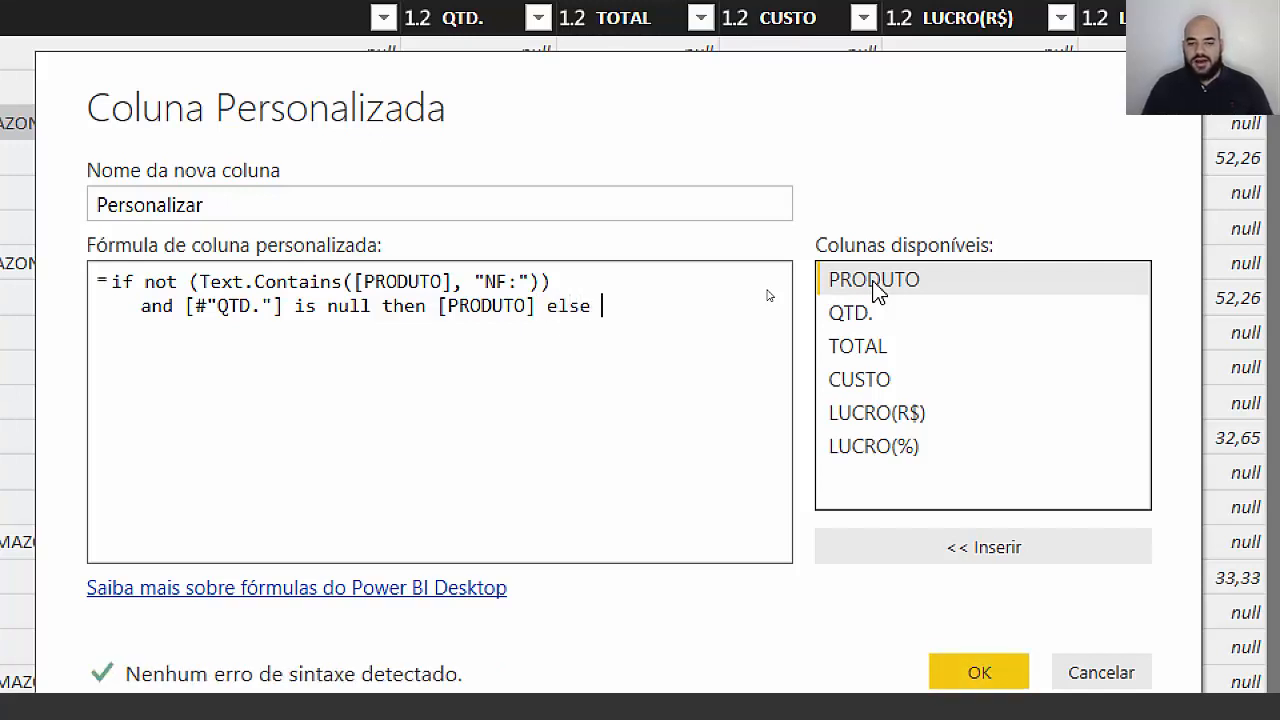
text(null)
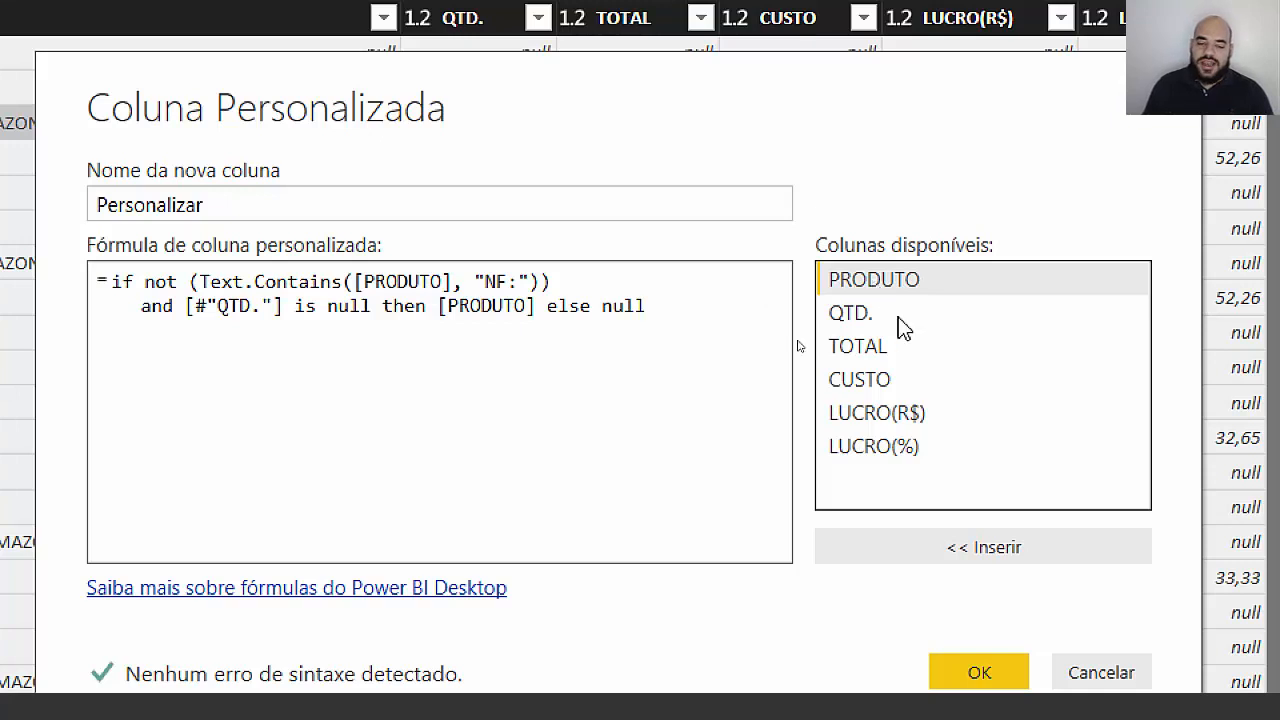
click(985, 636)
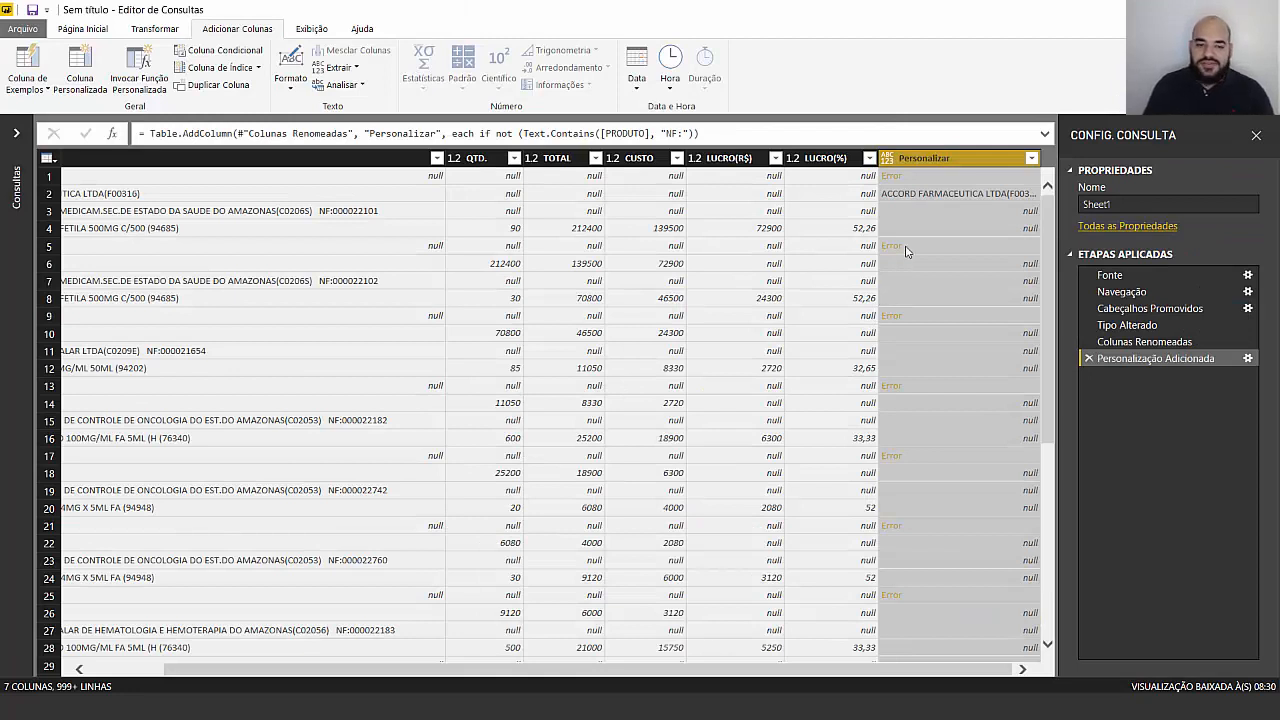
Inspect the error details in rows 5 and 9 of the Personalizar column and compare the PRODUTO and QTD. values in rows 7 and 10
click(906, 251)
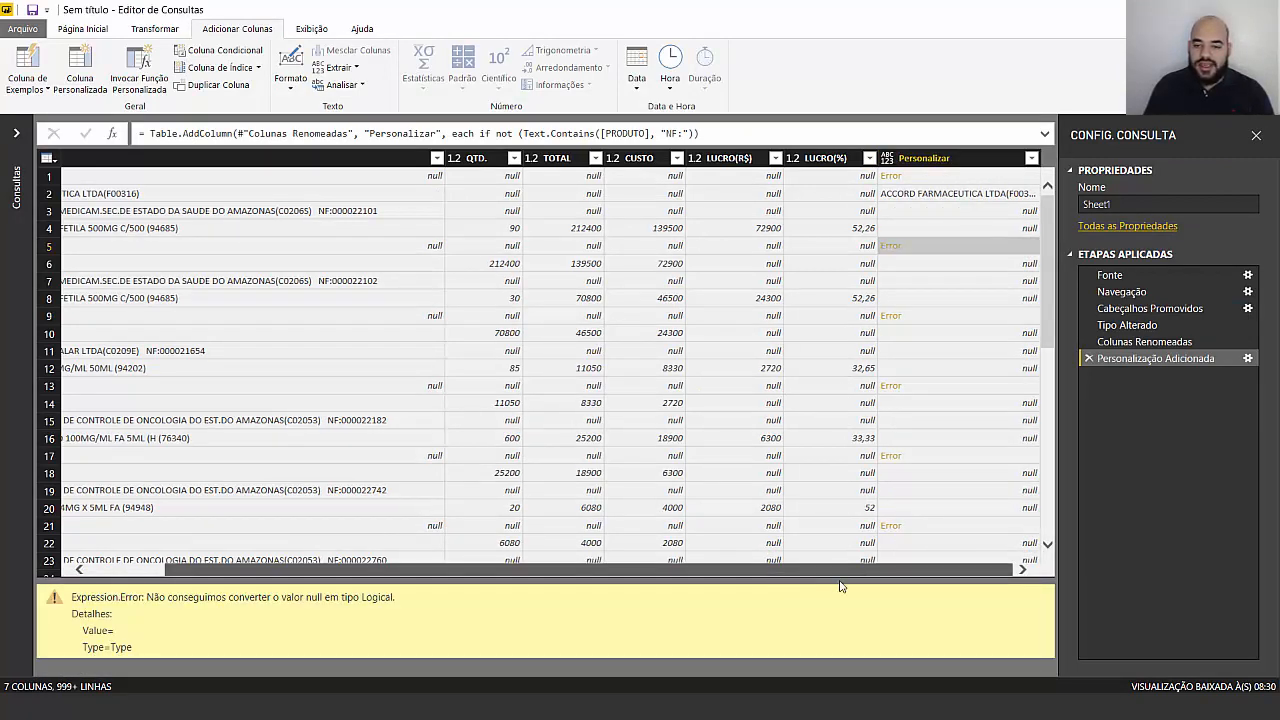
click(925, 317)
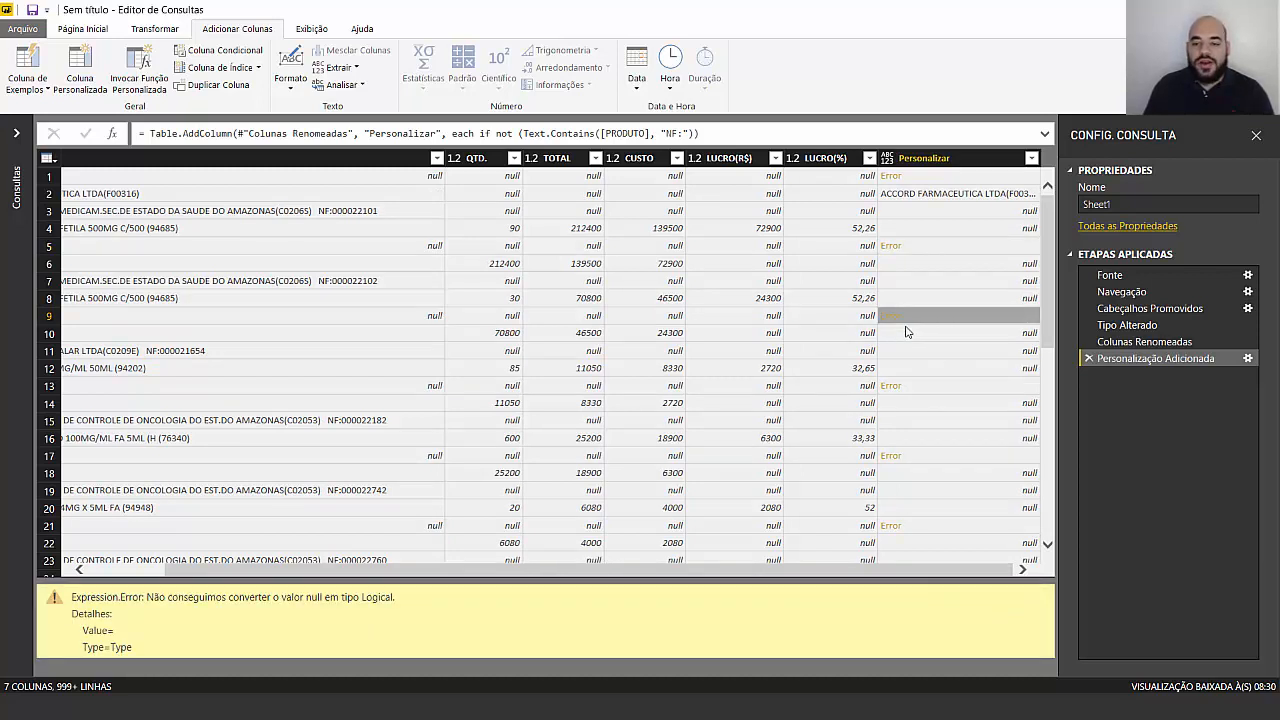
drag(557, 580, 470, 580)
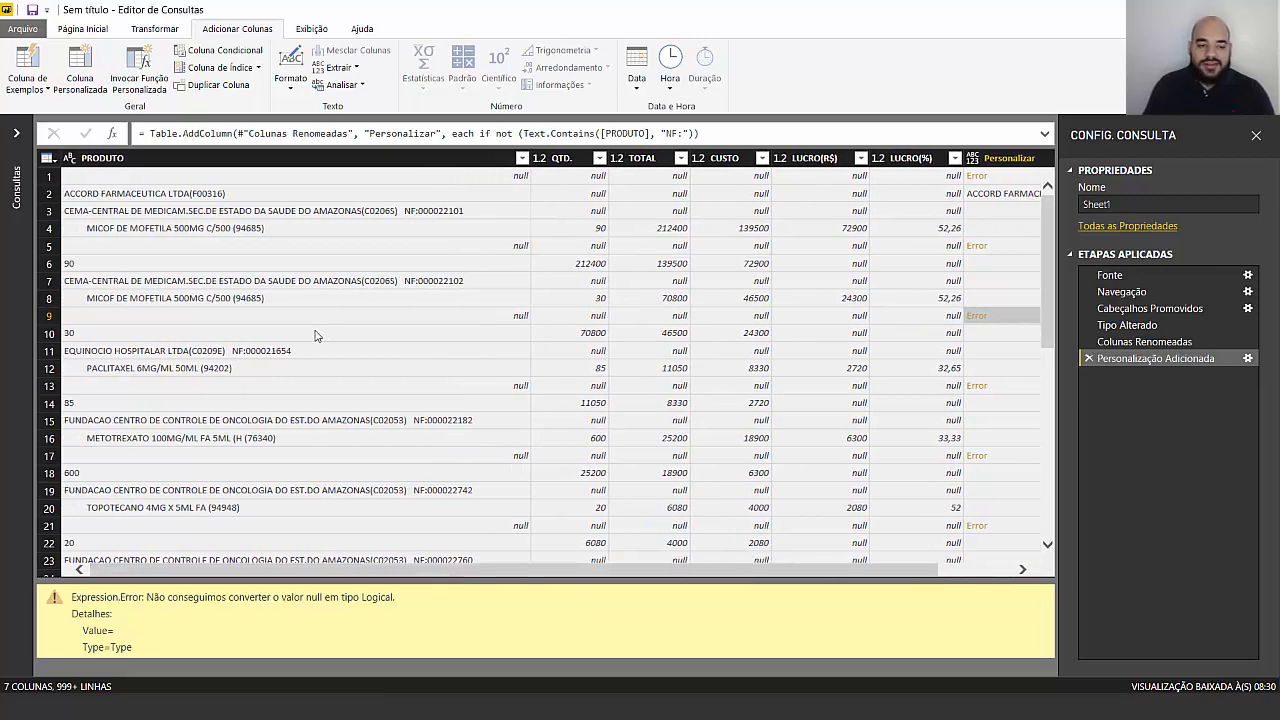
click(120, 281)
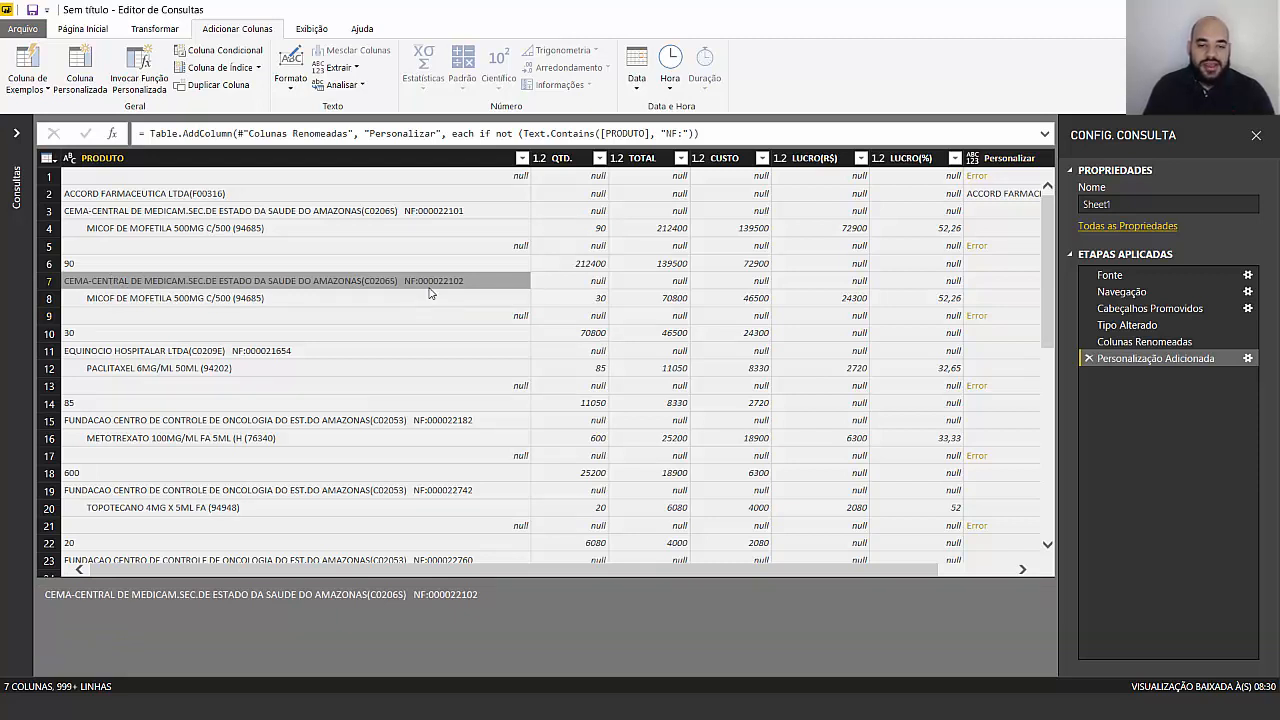
click(255, 335)
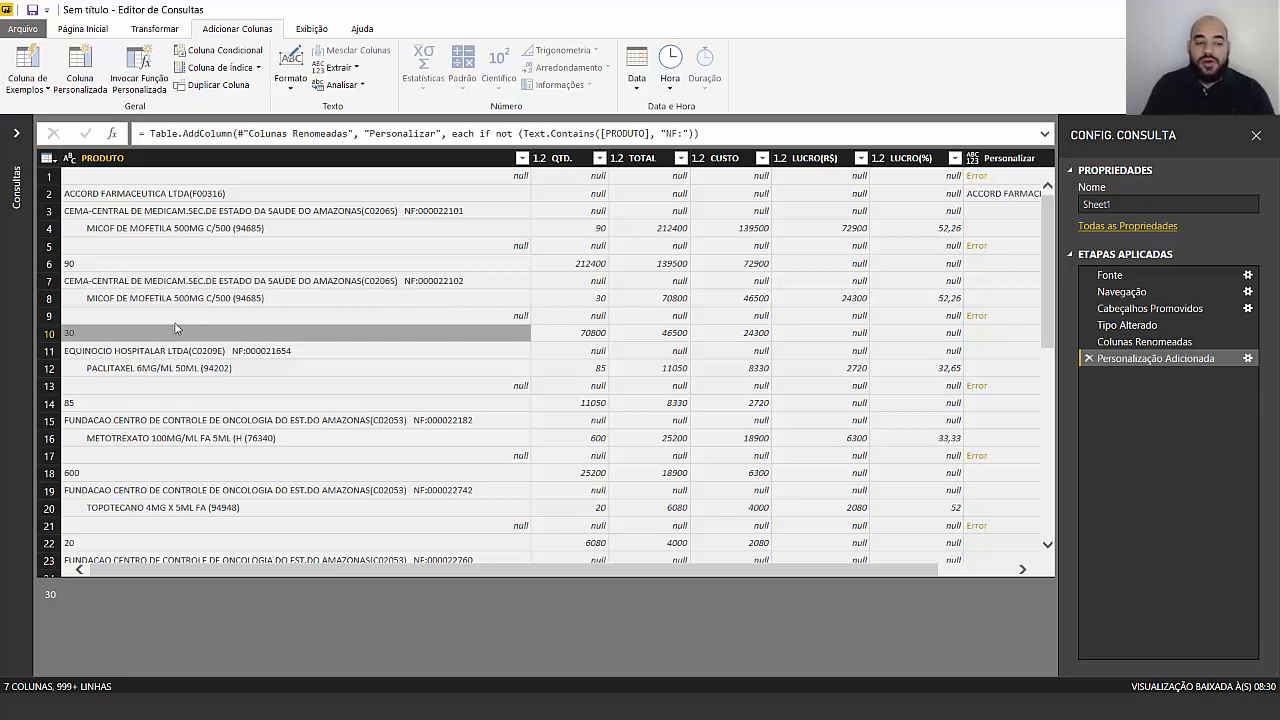
click(551, 340)
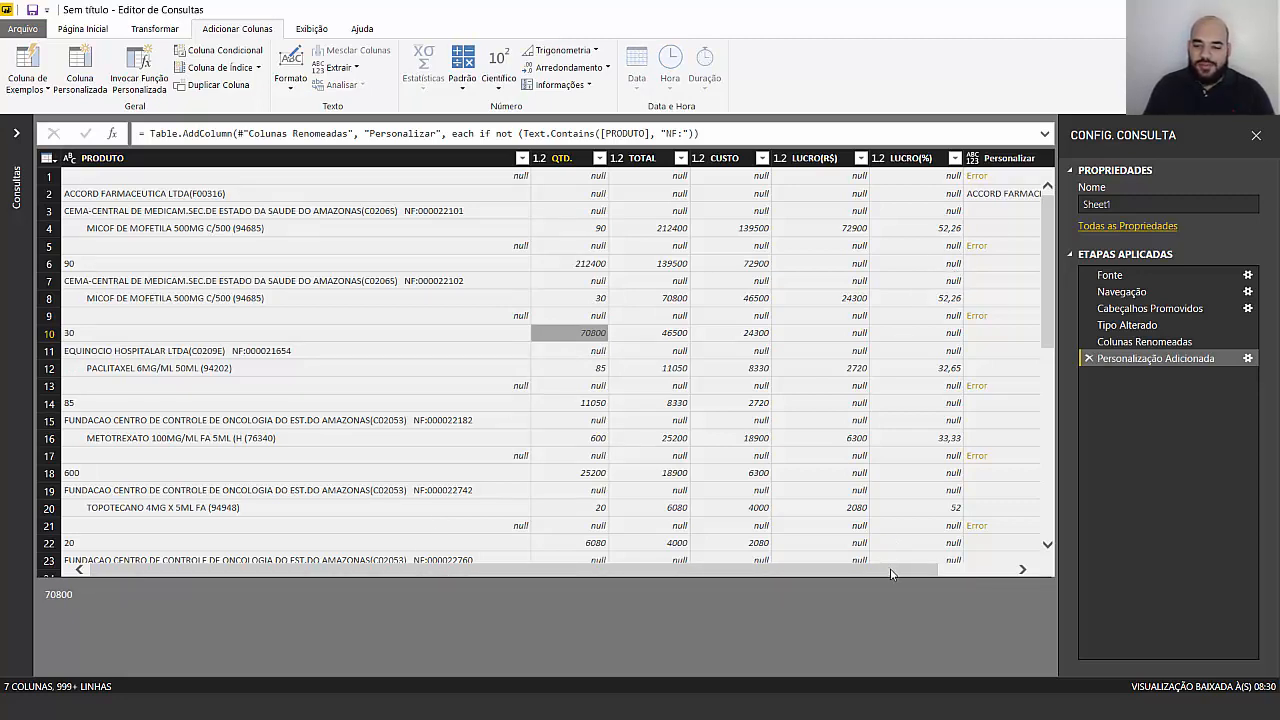
drag(888, 569, 948, 569)
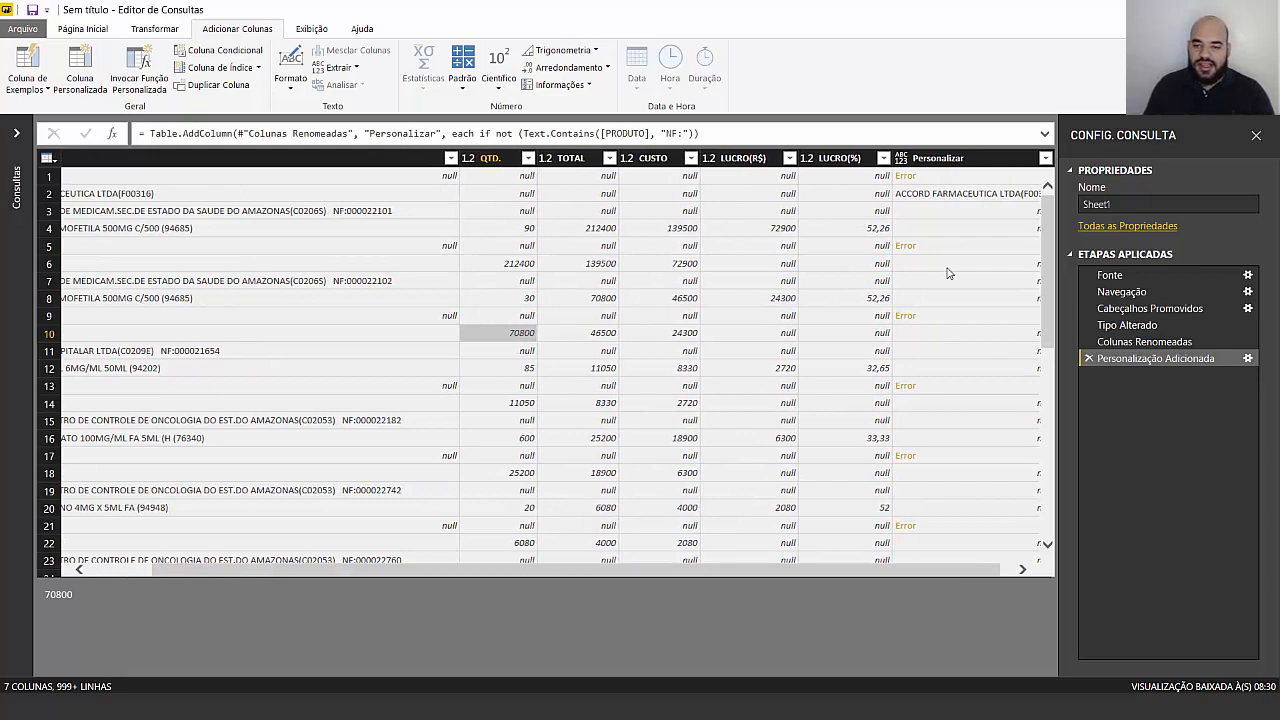
Edit the added custom column step and rename the new column to FORNECEDOR
click(933, 160)
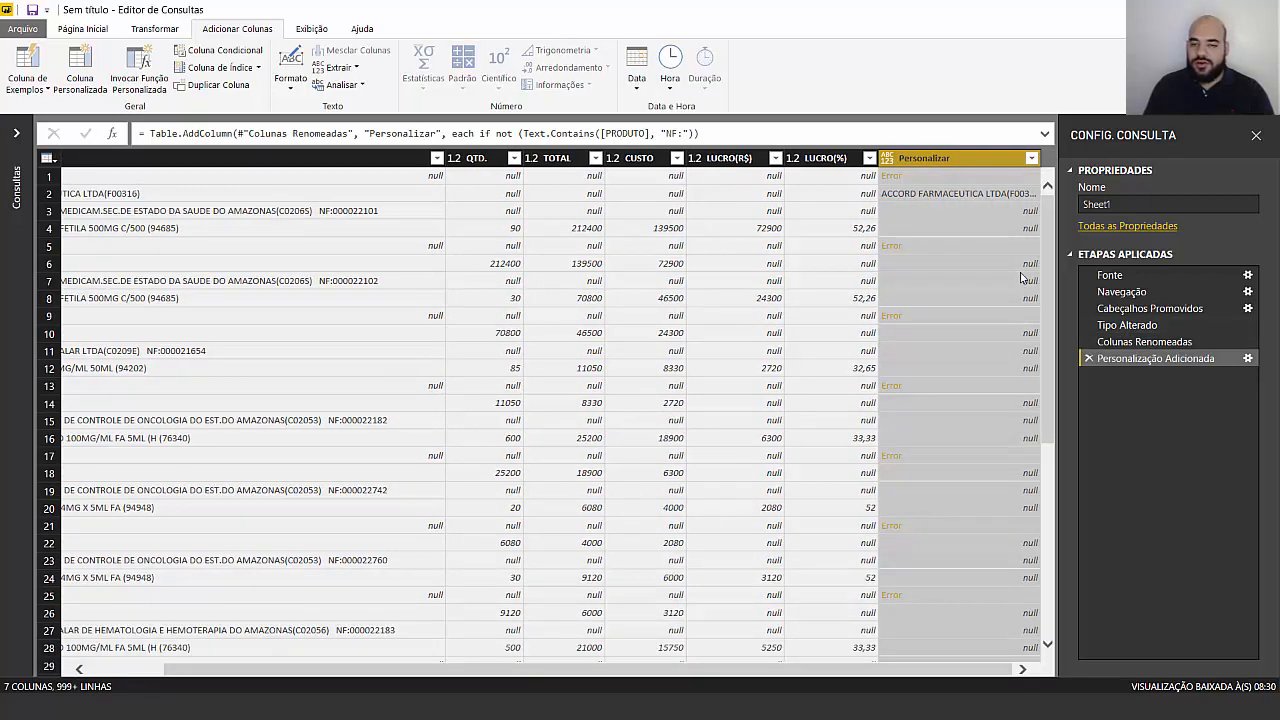
click(1248, 358)
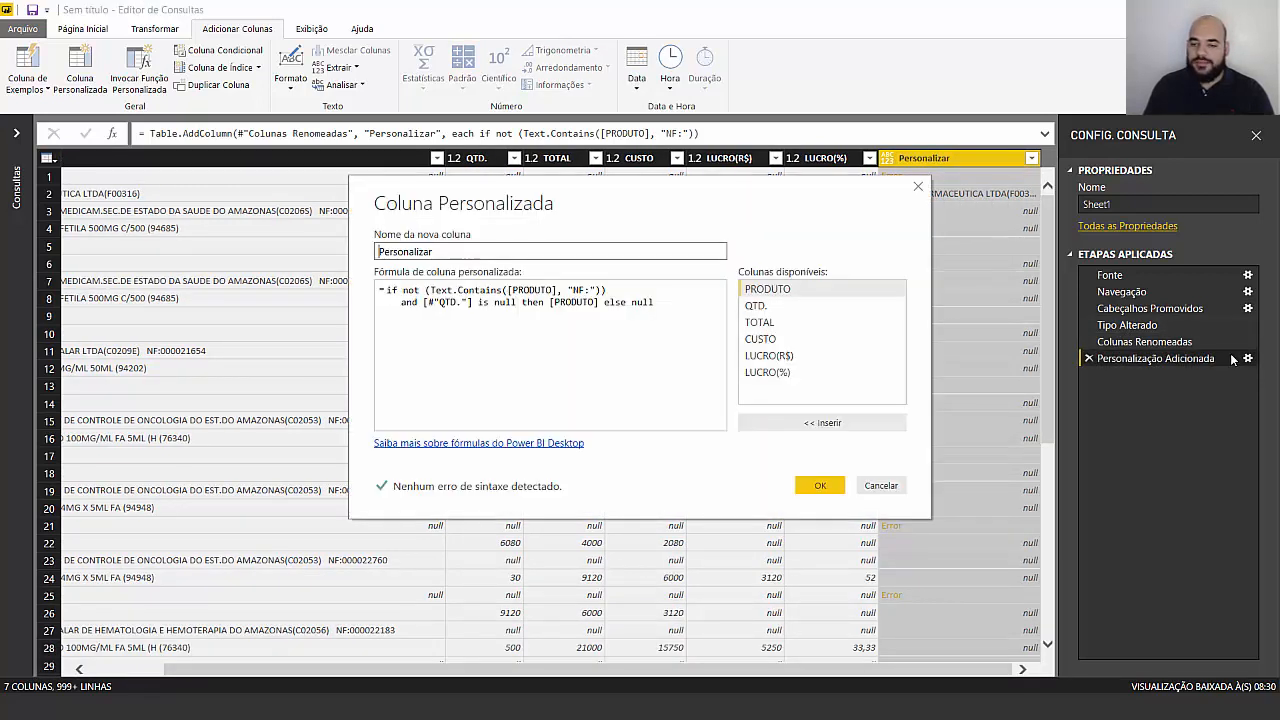
drag(436, 250, 376, 246)
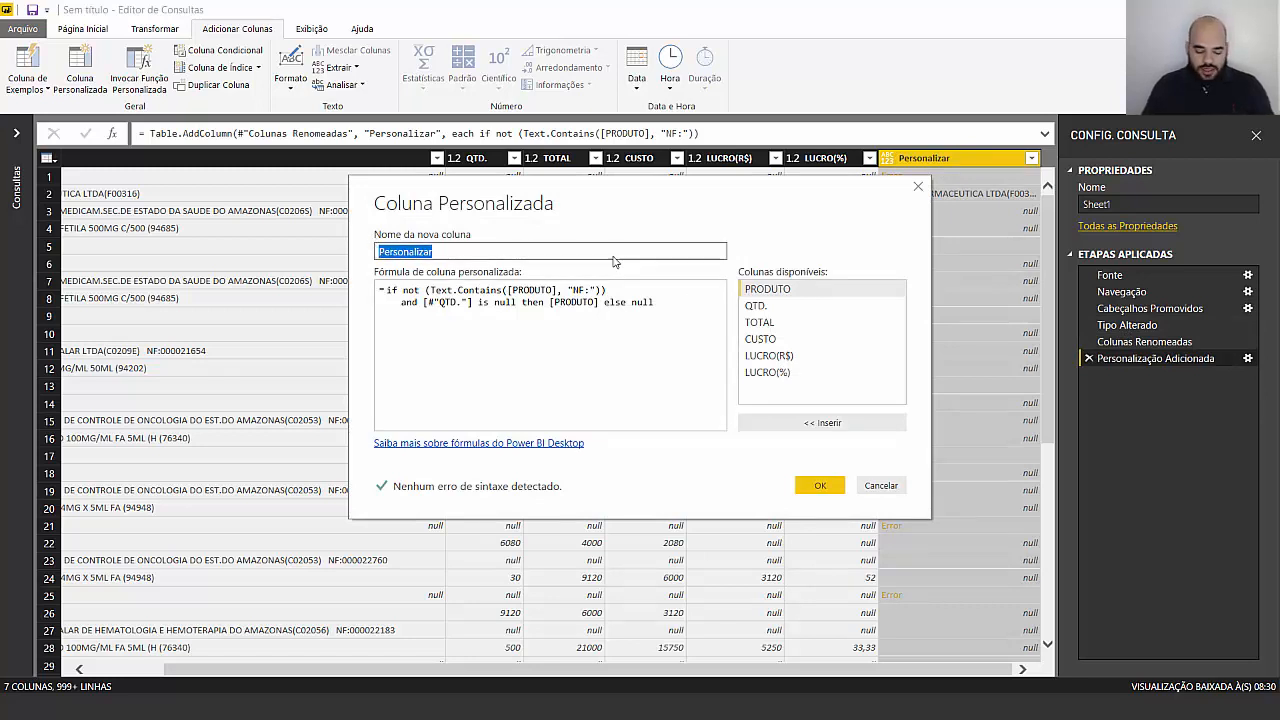
text(FORNECEDOR)
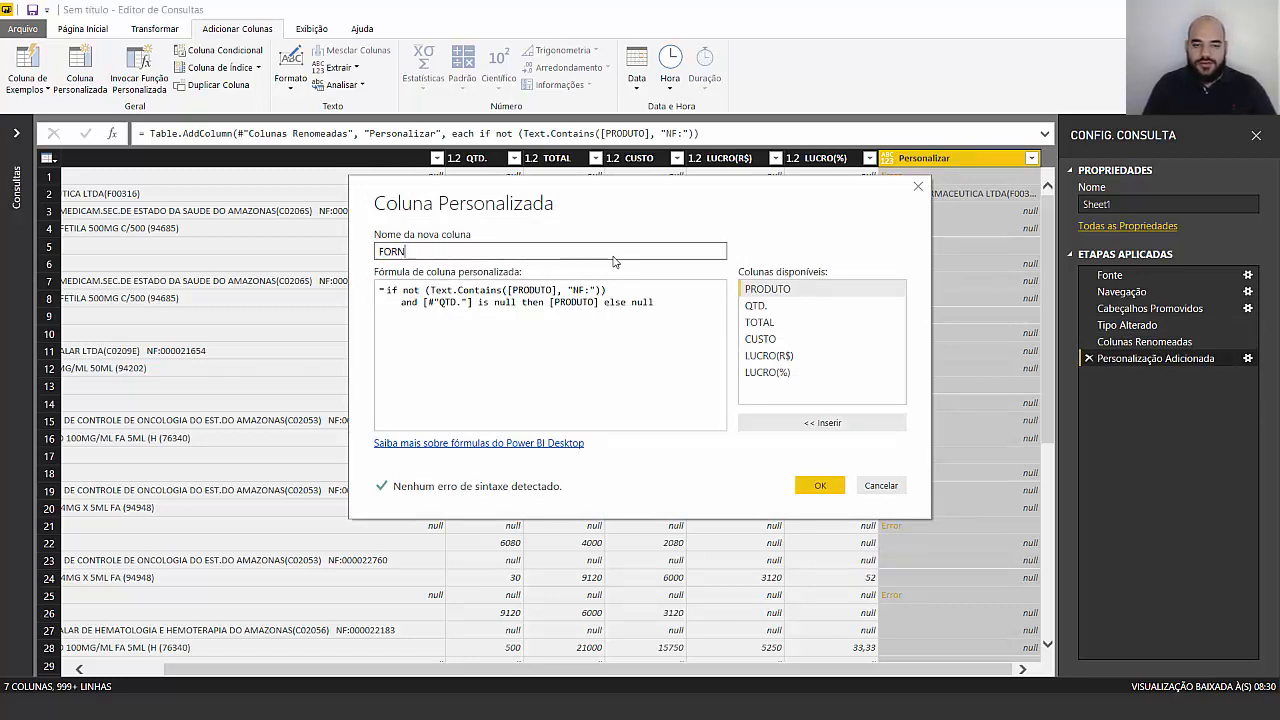
click(818, 485)
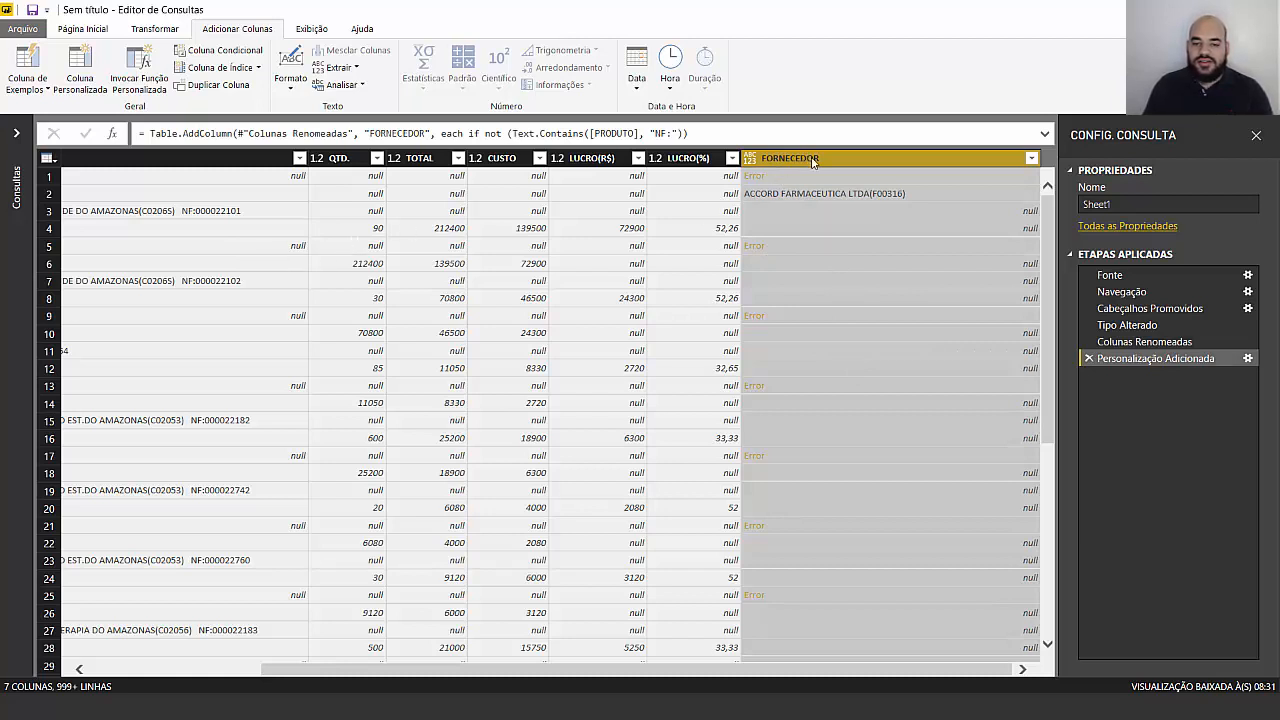
Remove the rows that contain errors in the FORNECEDOR column
click(101, 30)
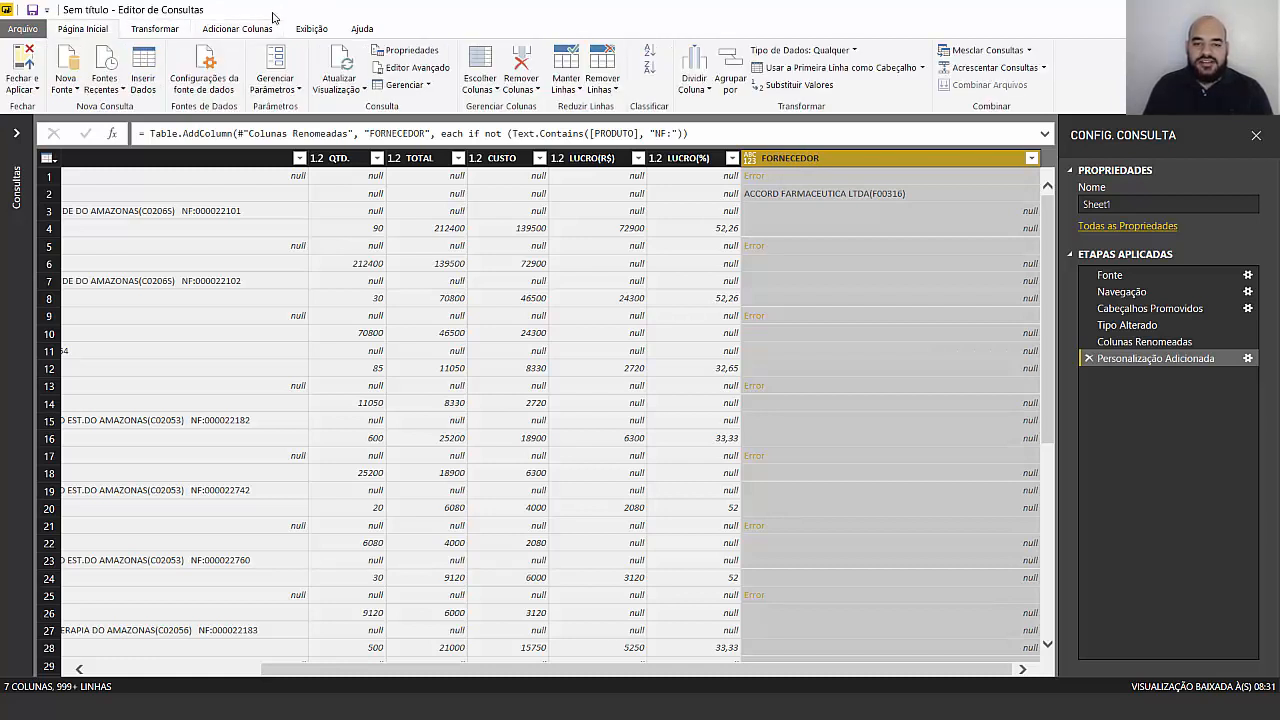
click(608, 88)
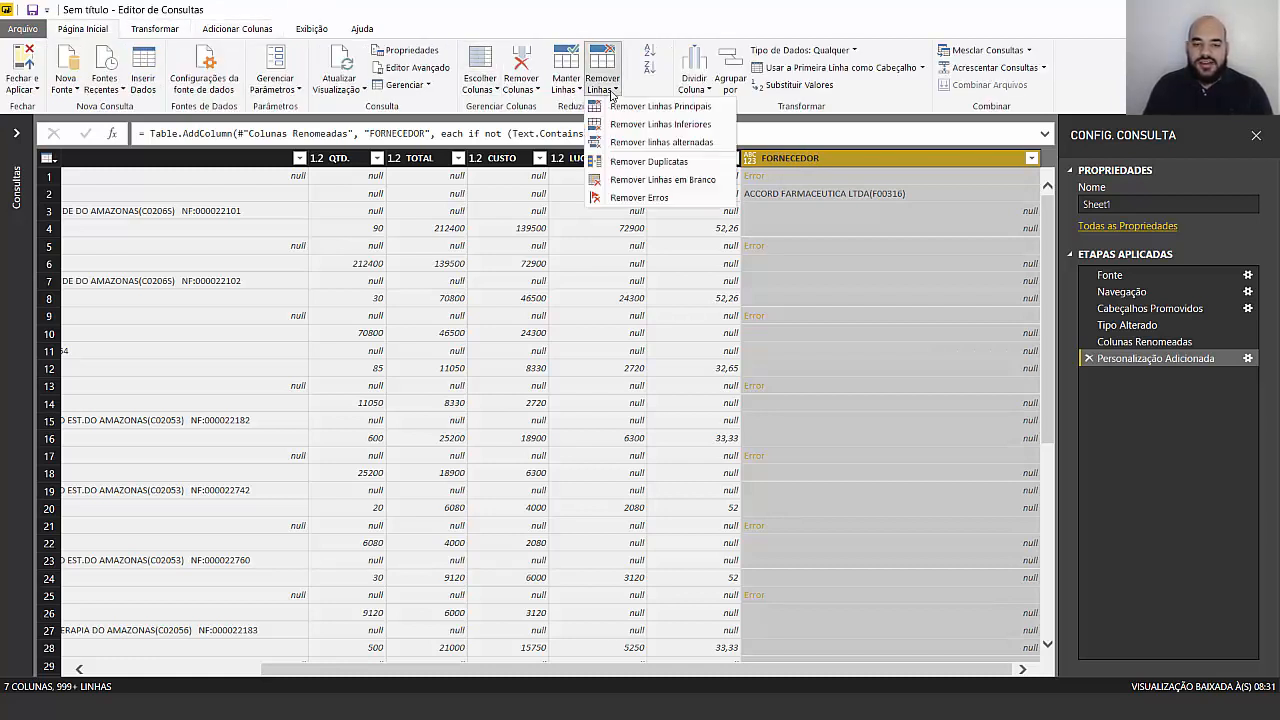
click(643, 198)
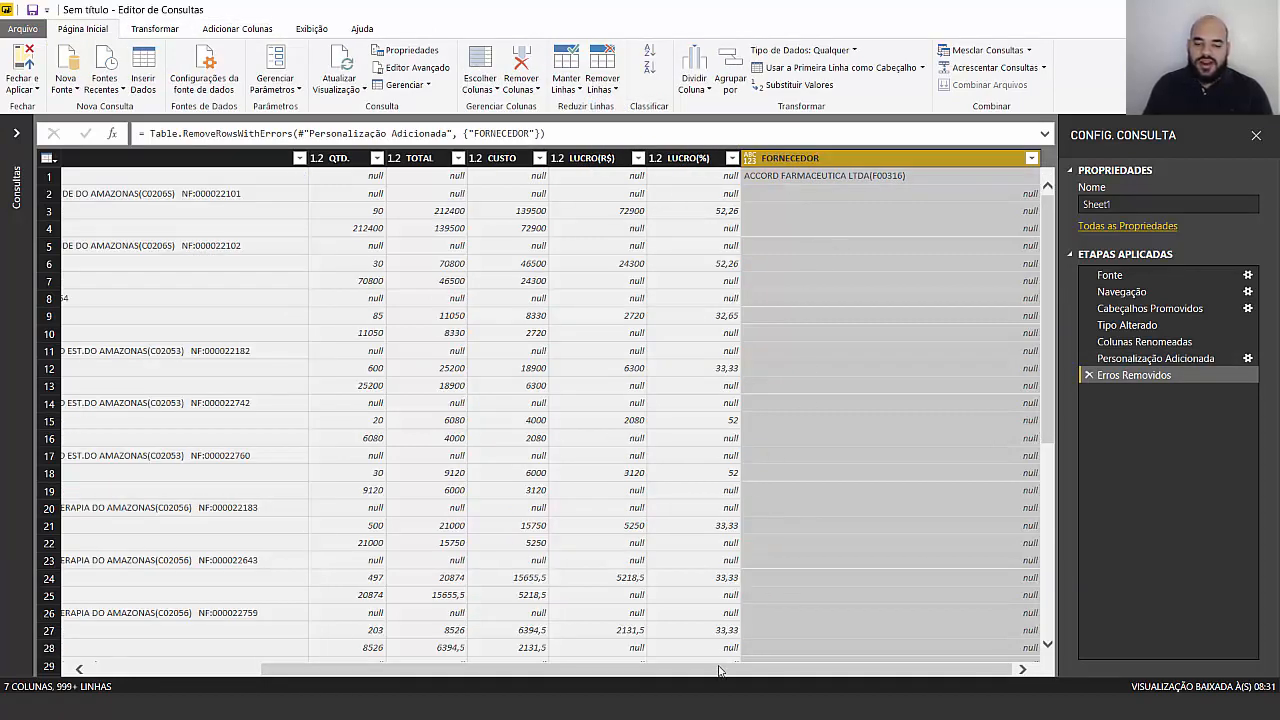
Review the PRODUTO column and examine which rows of the FORNECEDOR column hold supplier names throughout the table
drag(692, 667, 486, 667)
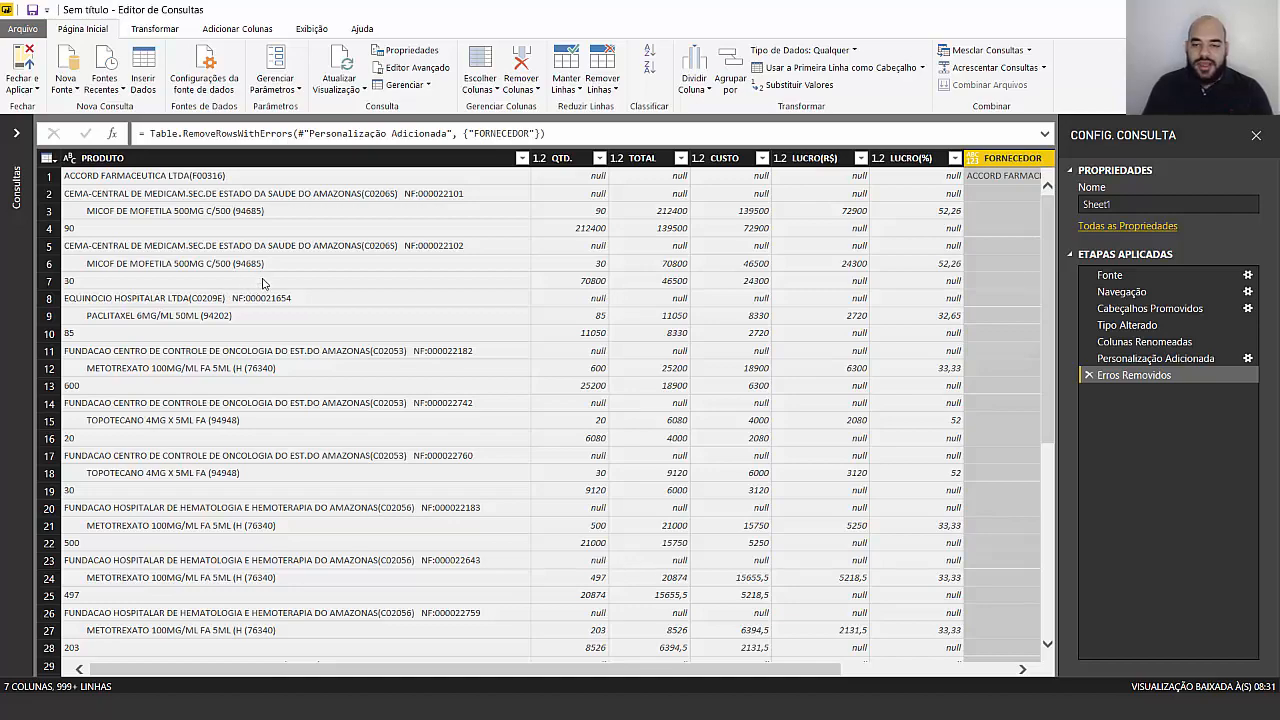
mouse_move(488, 671)
mouse_down()
mouse_move(690, 684)
mouse_move(469, 677)
mouse_up()
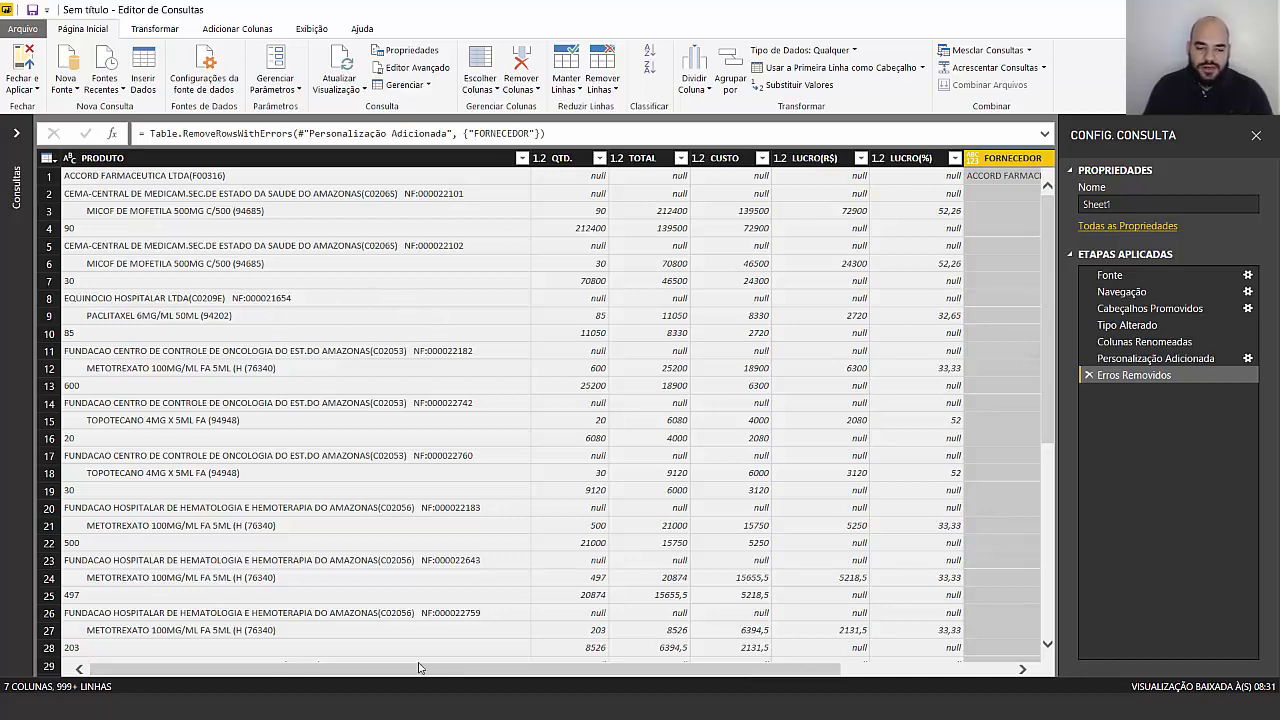
drag(419, 668, 591, 670)
click(796, 177)
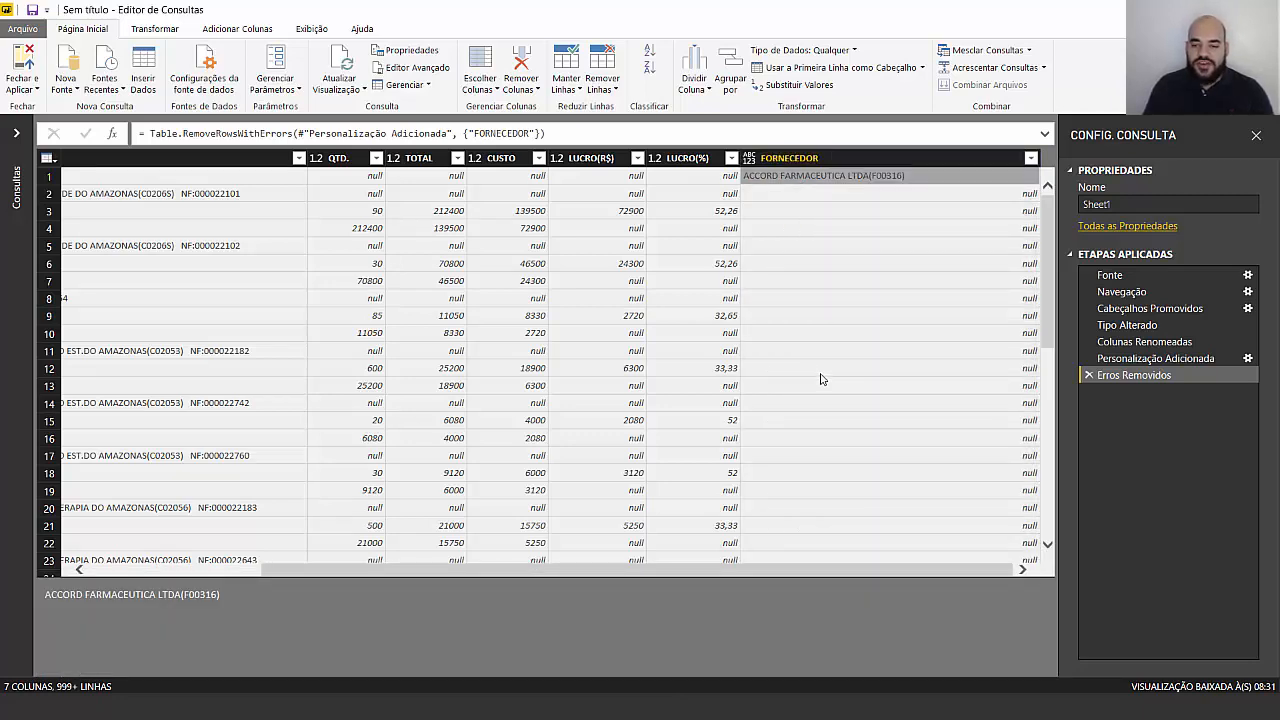
scroll(820, 379, down, 11)
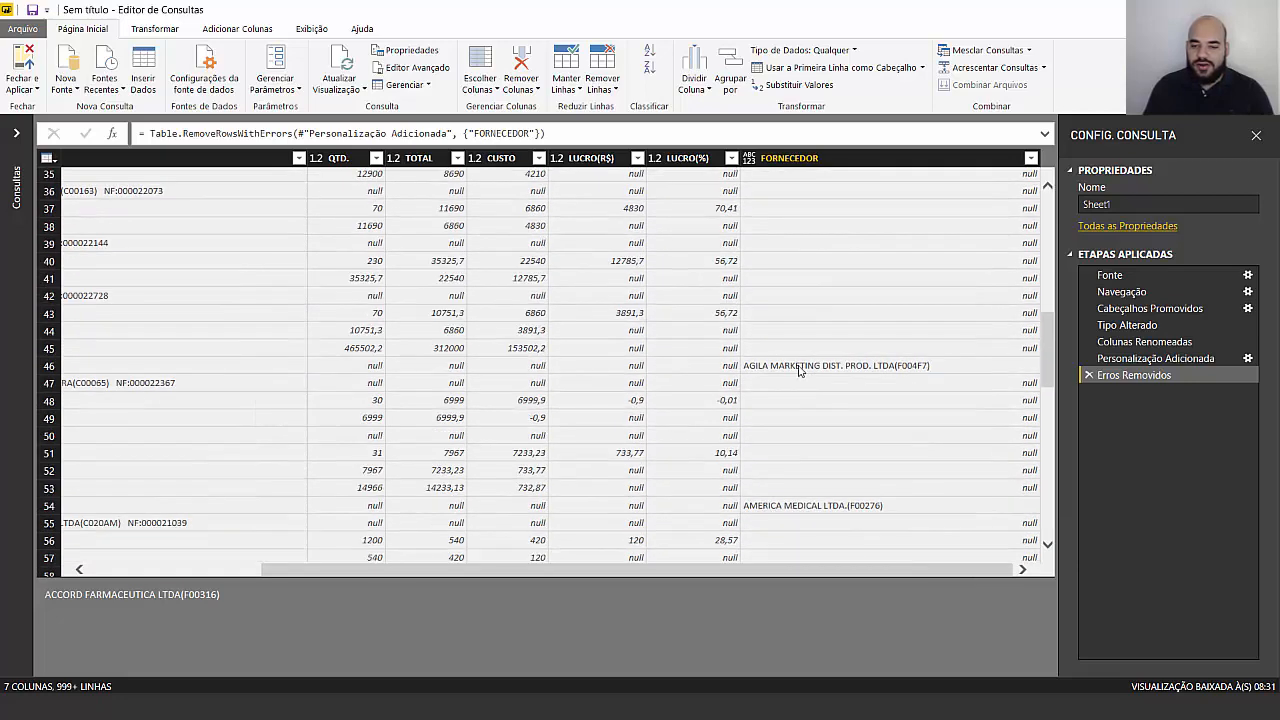
click(799, 371)
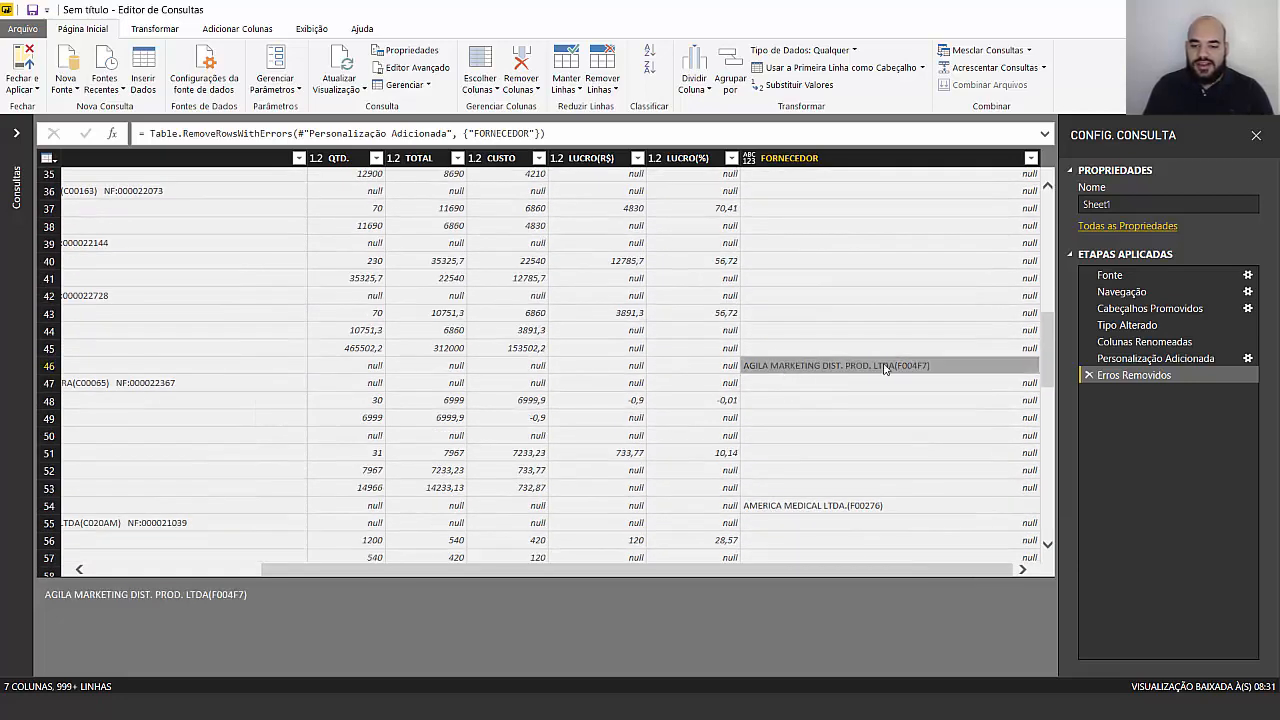
scroll(853, 375, down, 2)
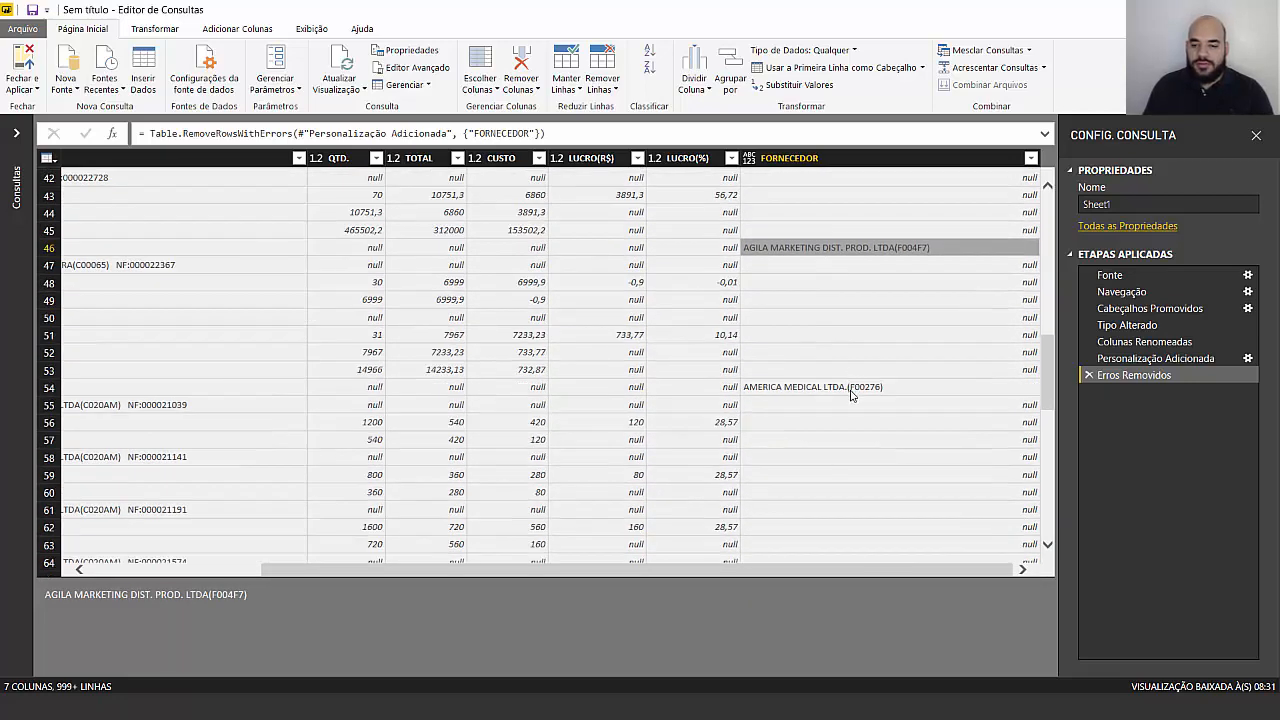
click(851, 394)
scroll(847, 388, down, 15)
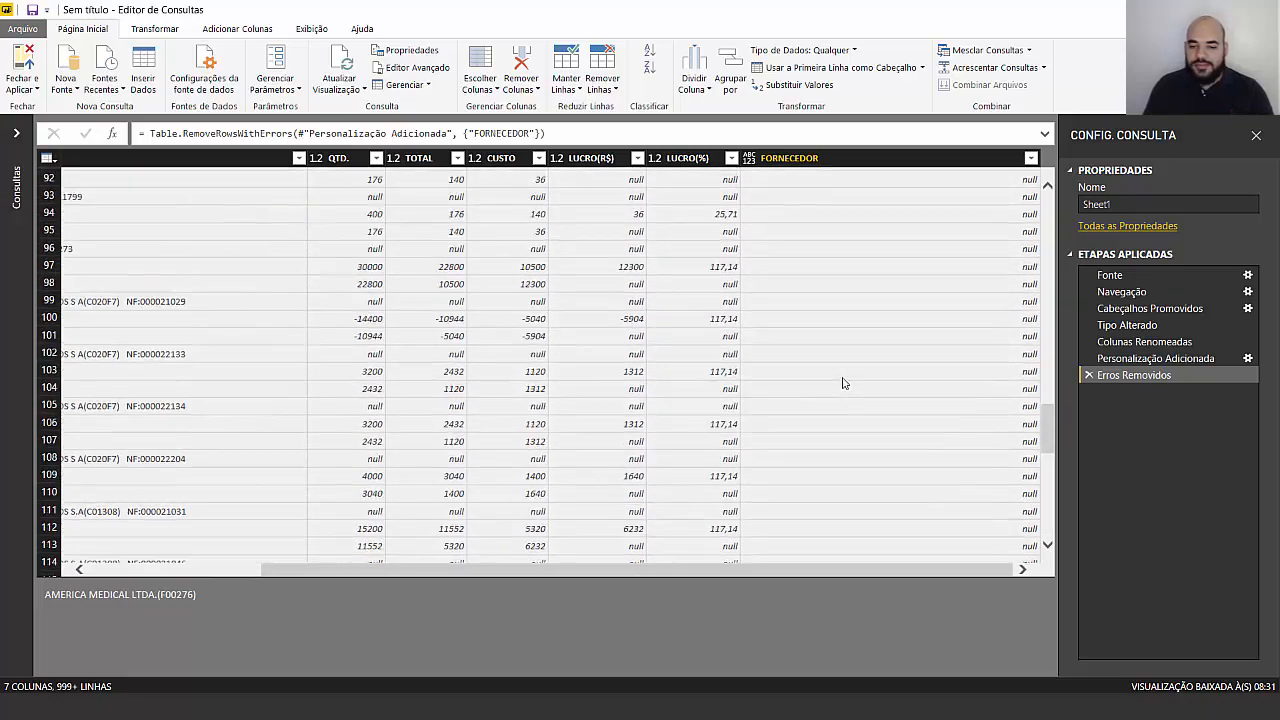
scroll(843, 383, down, 3)
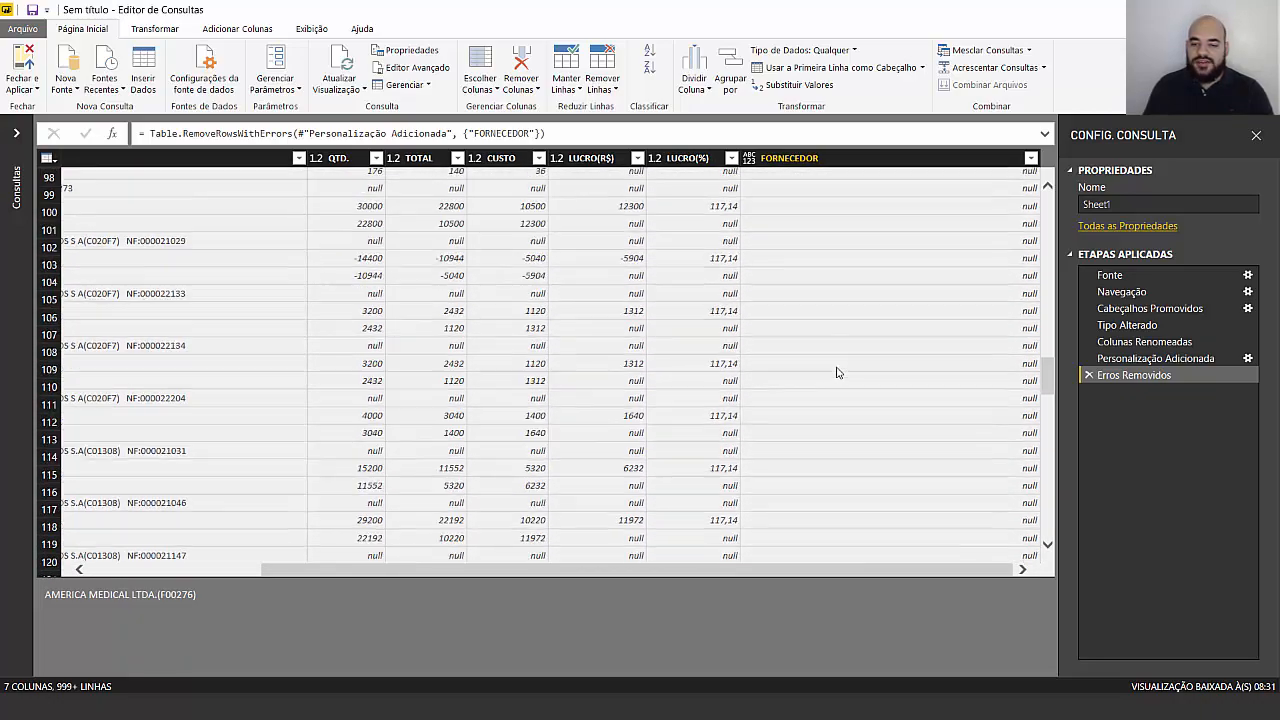
scroll(838, 372, up, 20)
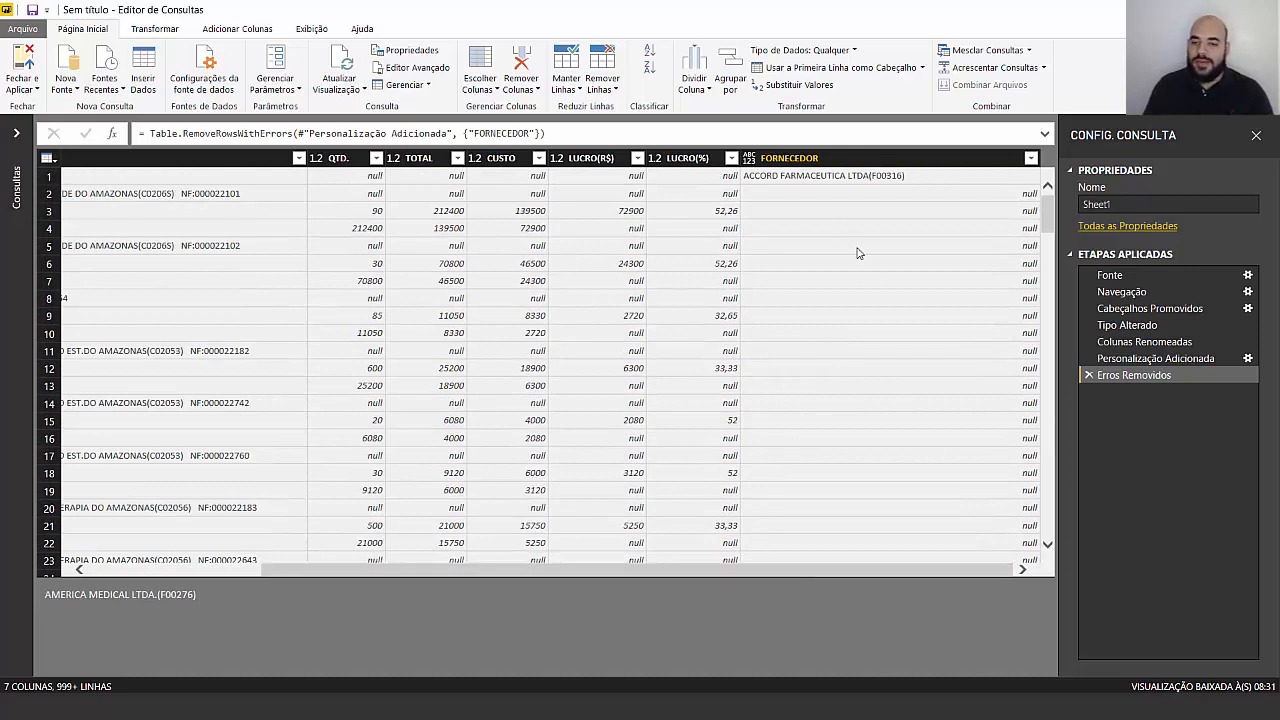
Compare the FORNECEDOR column with the customer entries in PRODUTO, and start a new custom column named CLIENTE
click(815, 160)
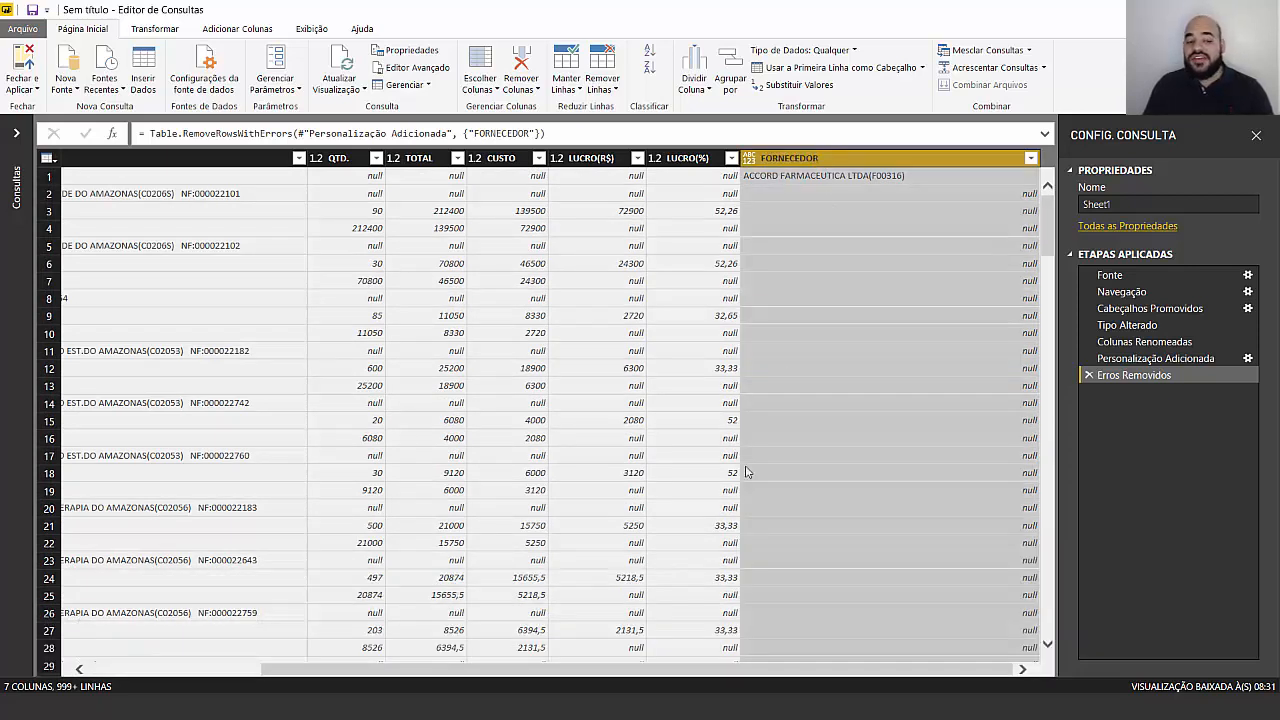
drag(712, 670, 542, 645)
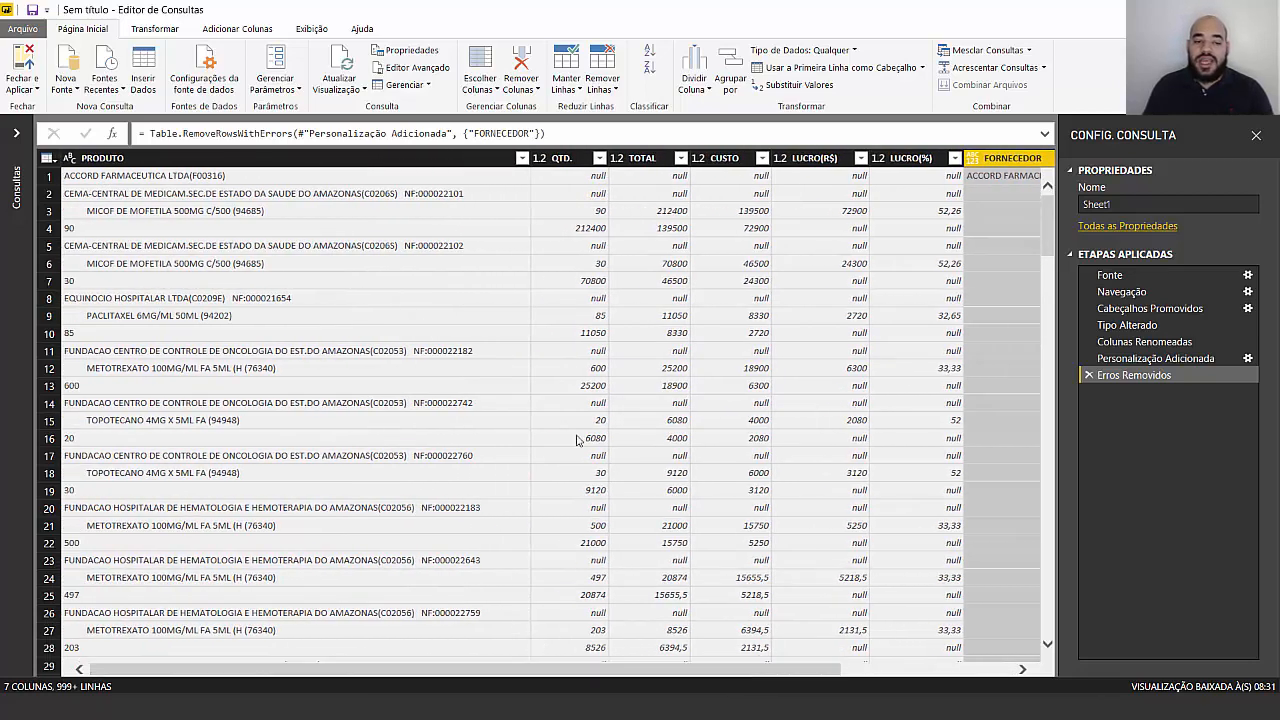
click(409, 200)
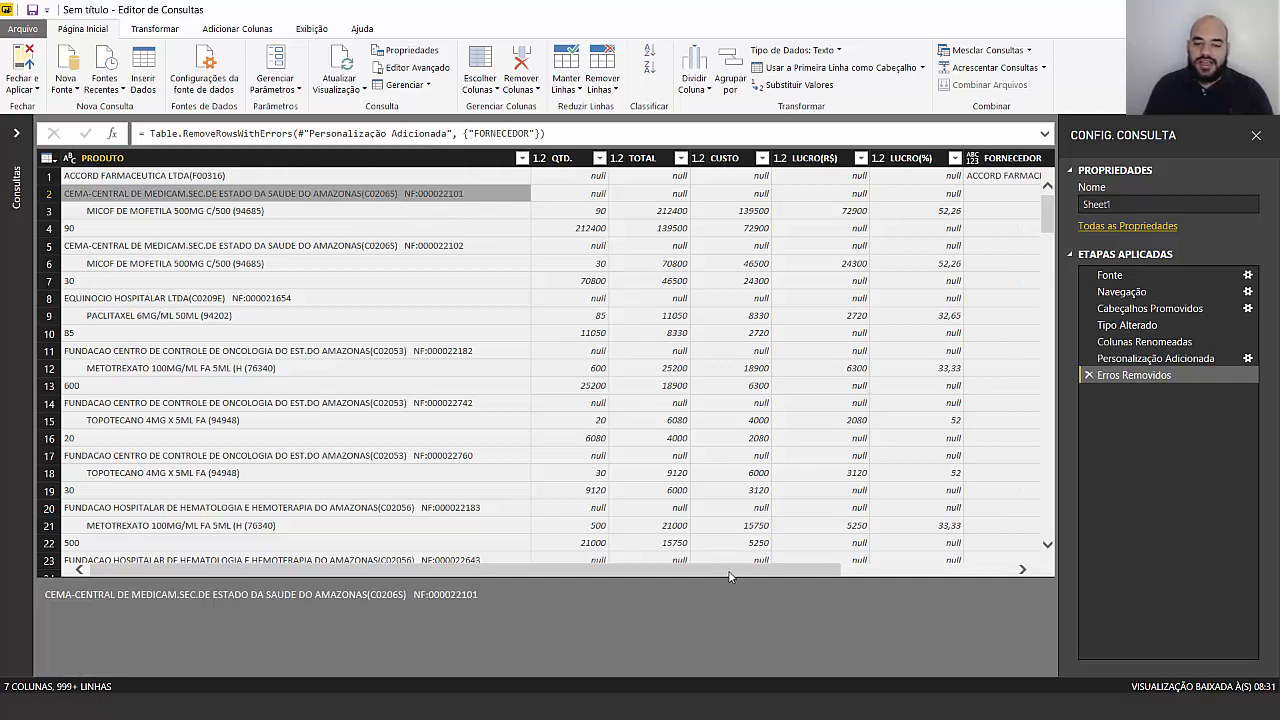
drag(729, 577, 919, 601)
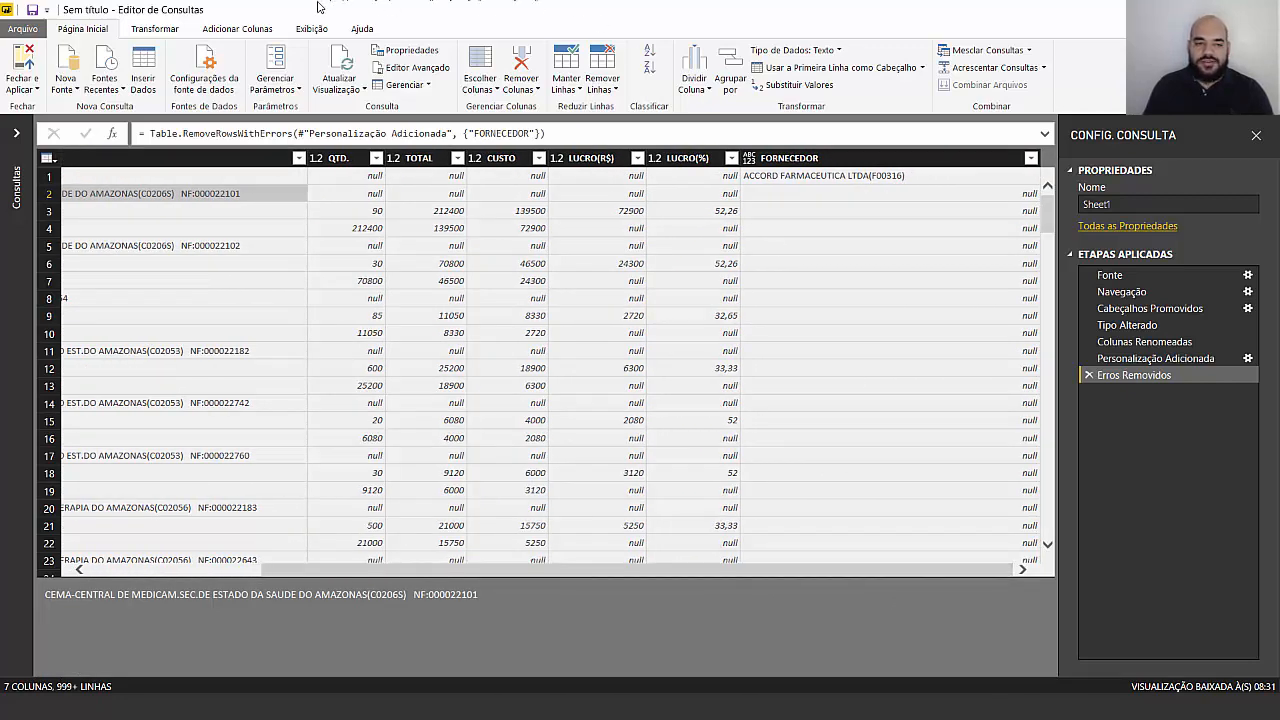
click(265, 28)
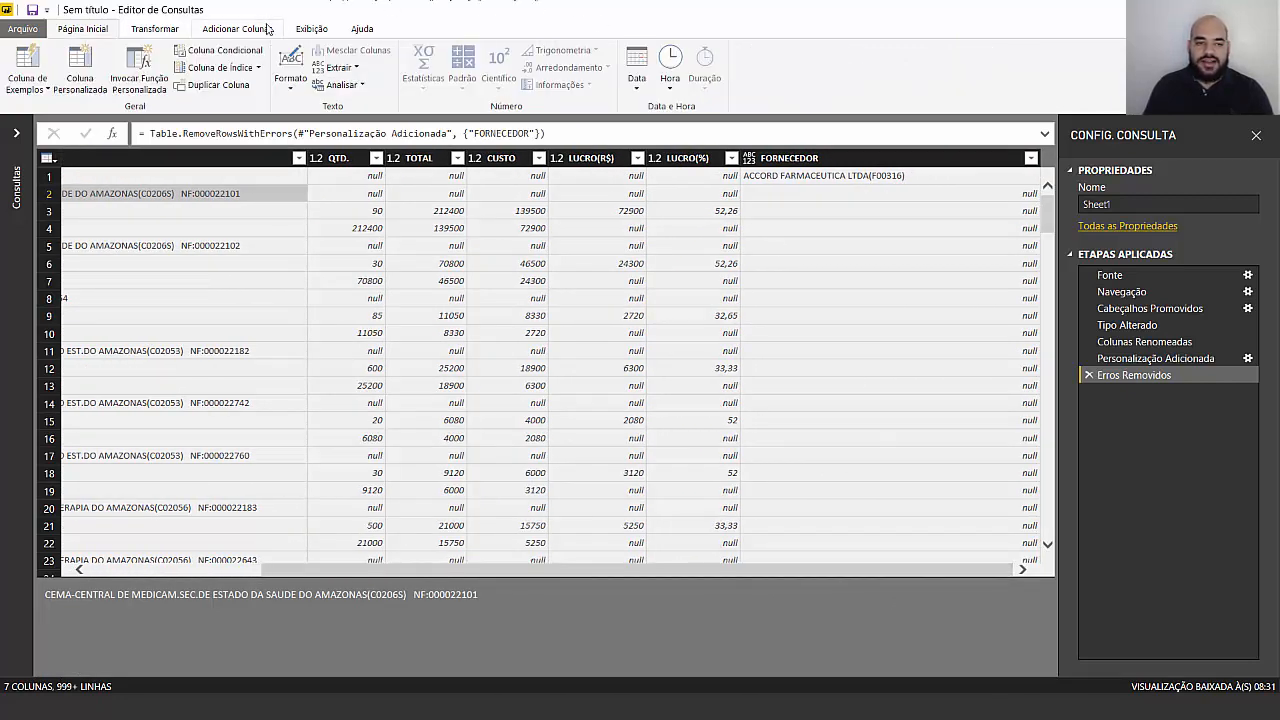
click(97, 62)
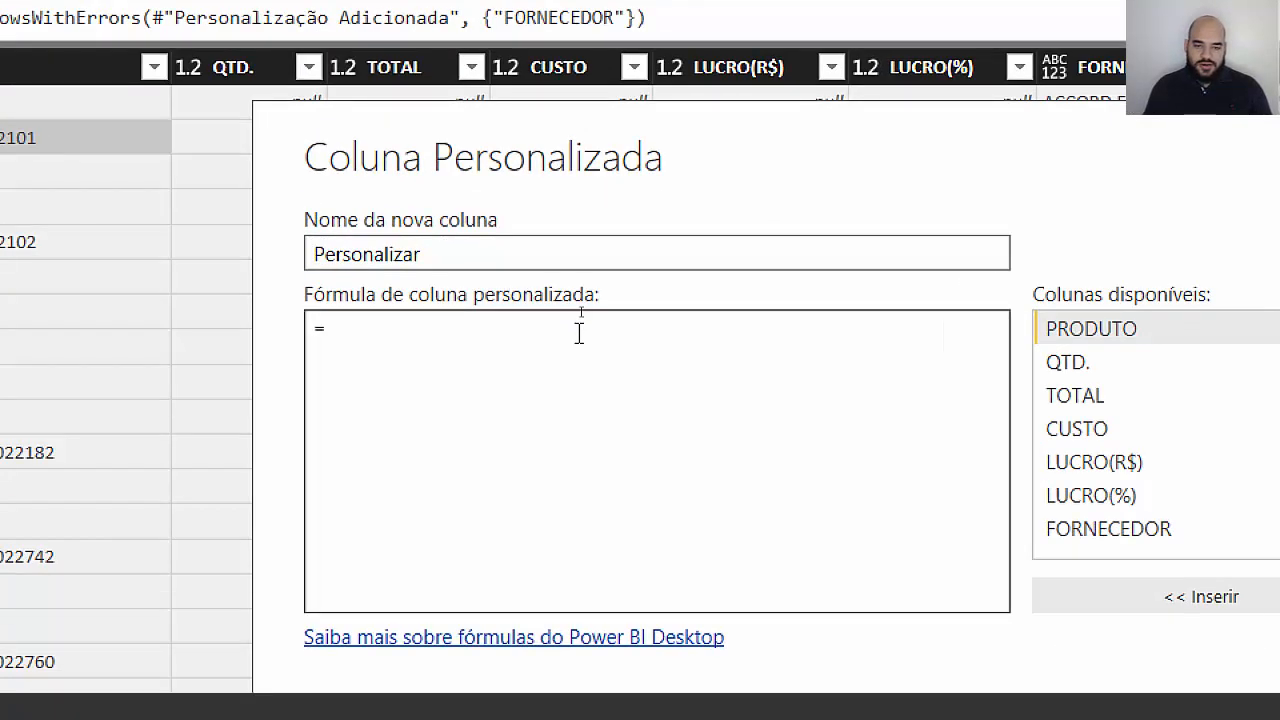
drag(416, 250, 287, 255)
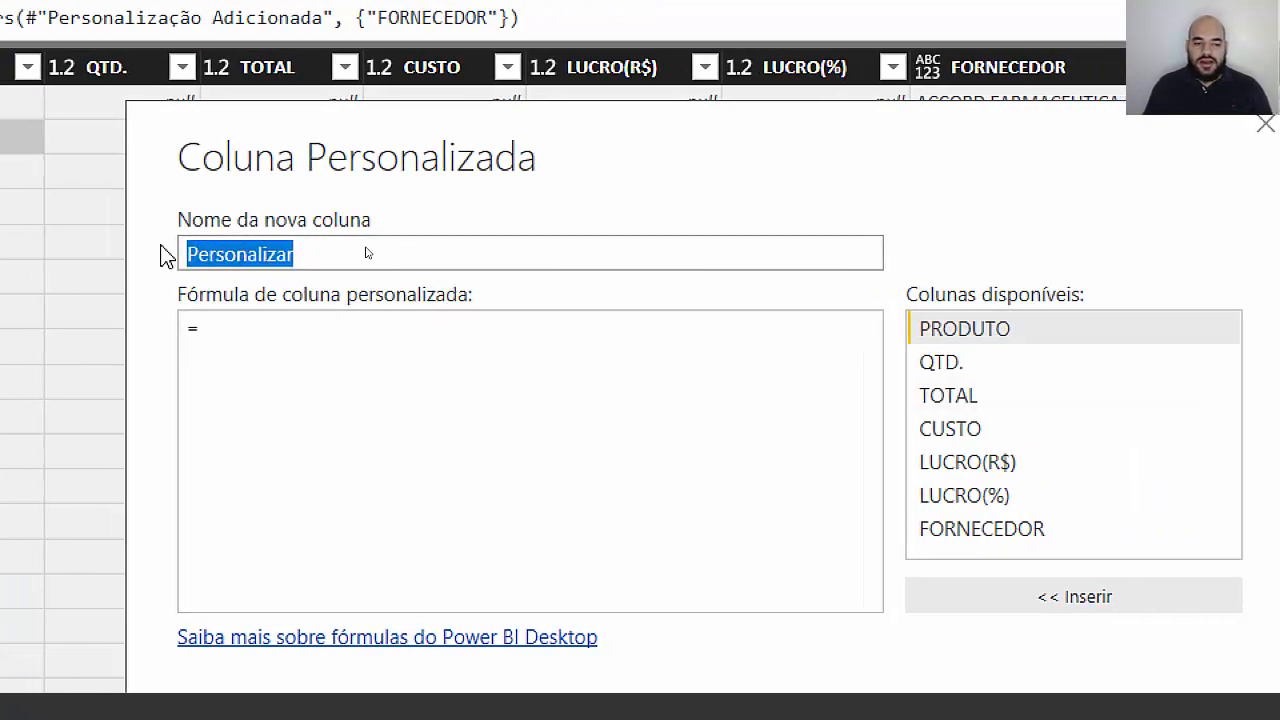
text(cla)
key(BackSpace)
key(BackSpace)
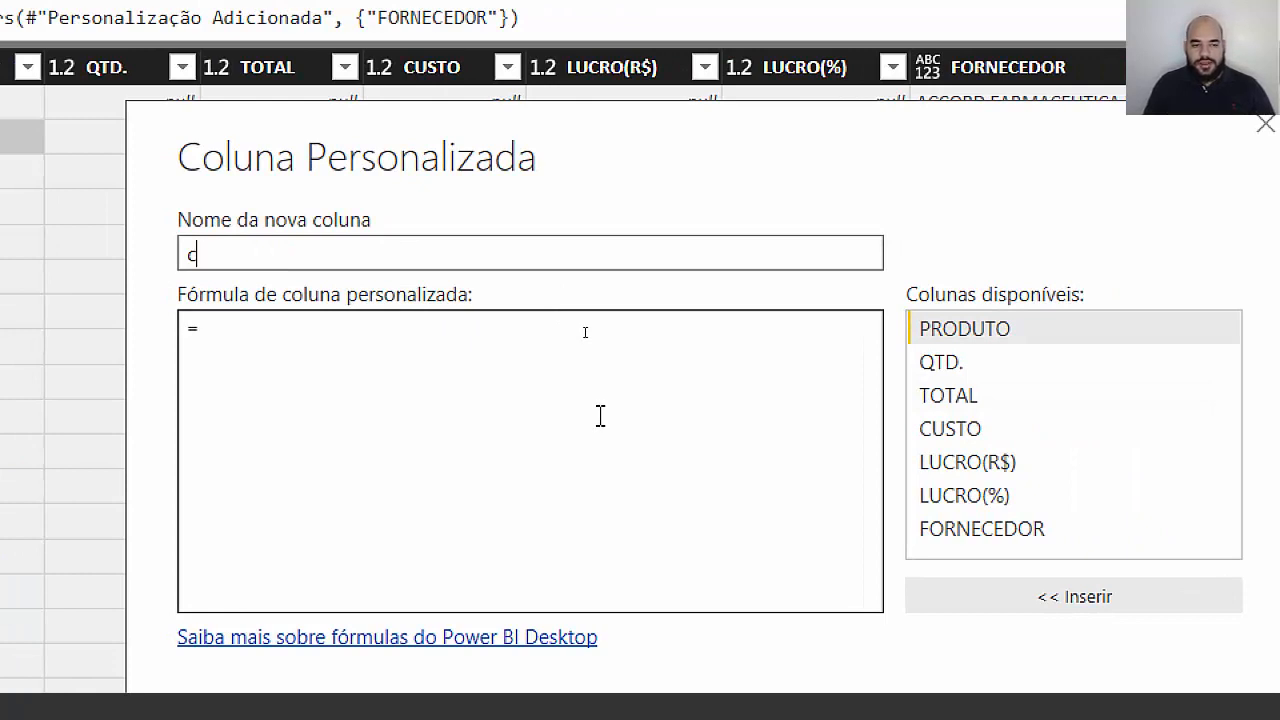
key(BackSpace)
text(CLIENTE)
key(Tab)
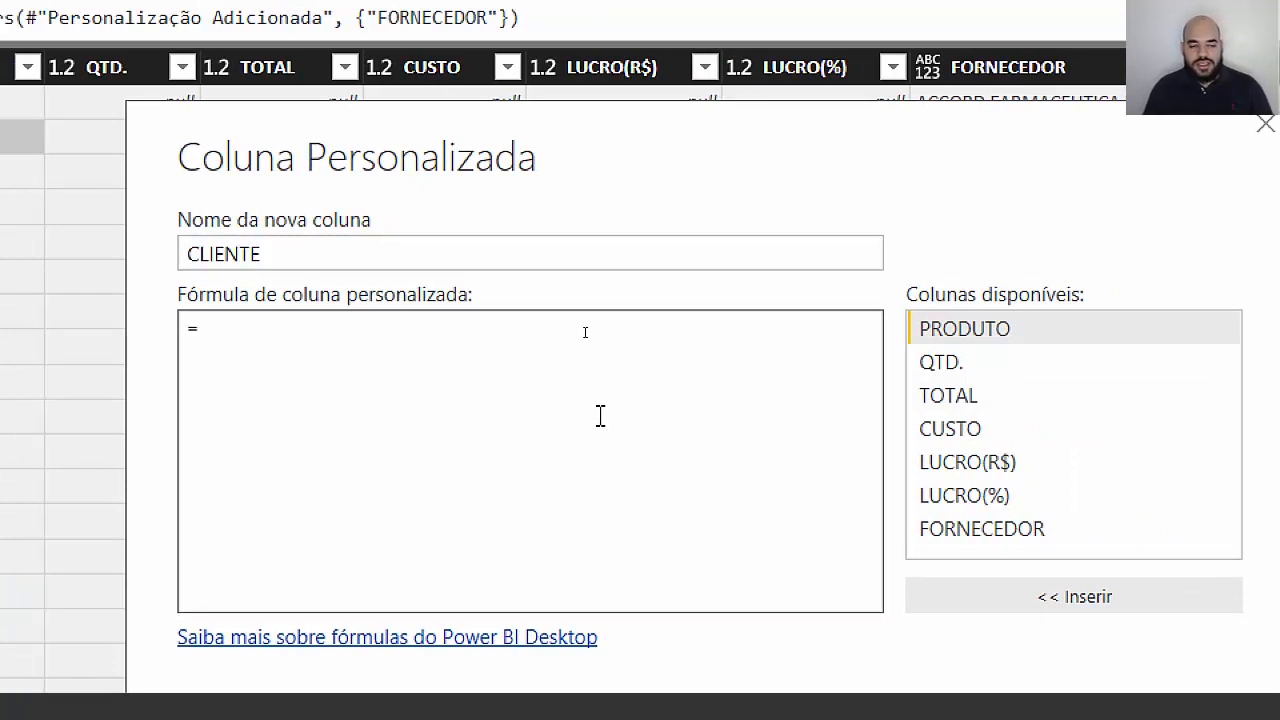
Add the CLIENTE column with the formula if Text.Contains([PRODUTO], "NF:") then [PRODUTO] else null
text(if )
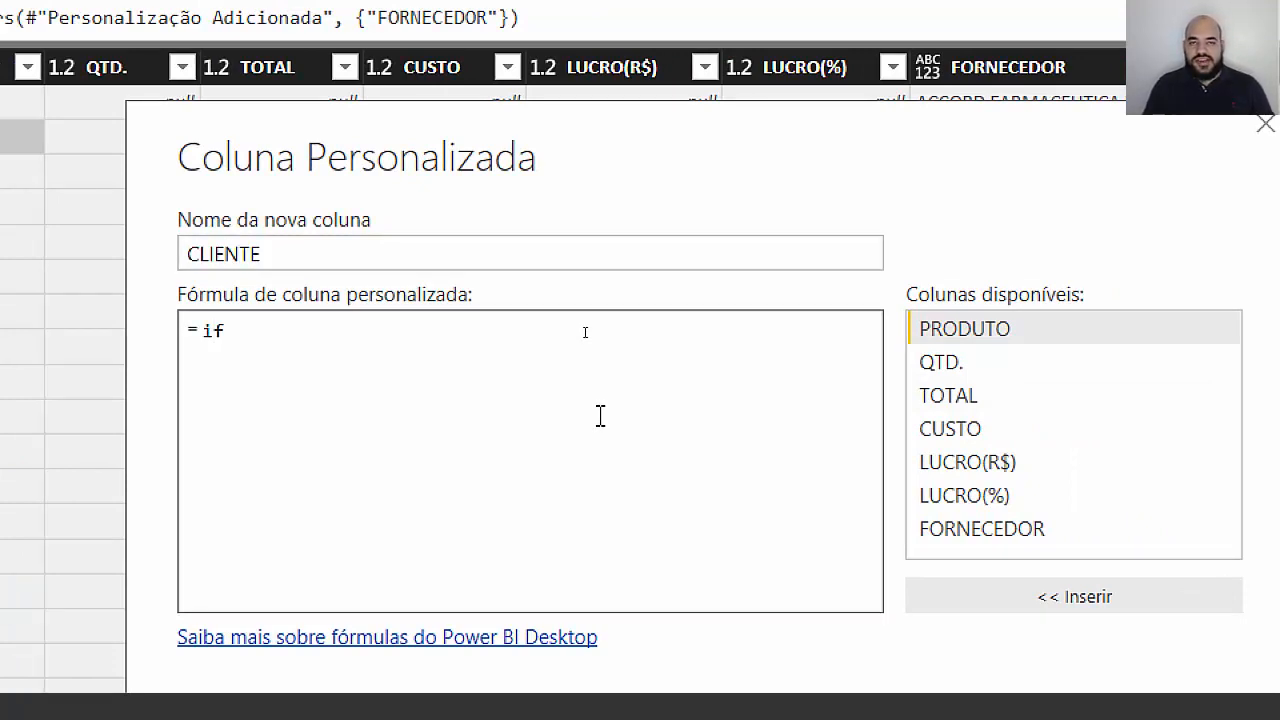
text(Text.Cl)
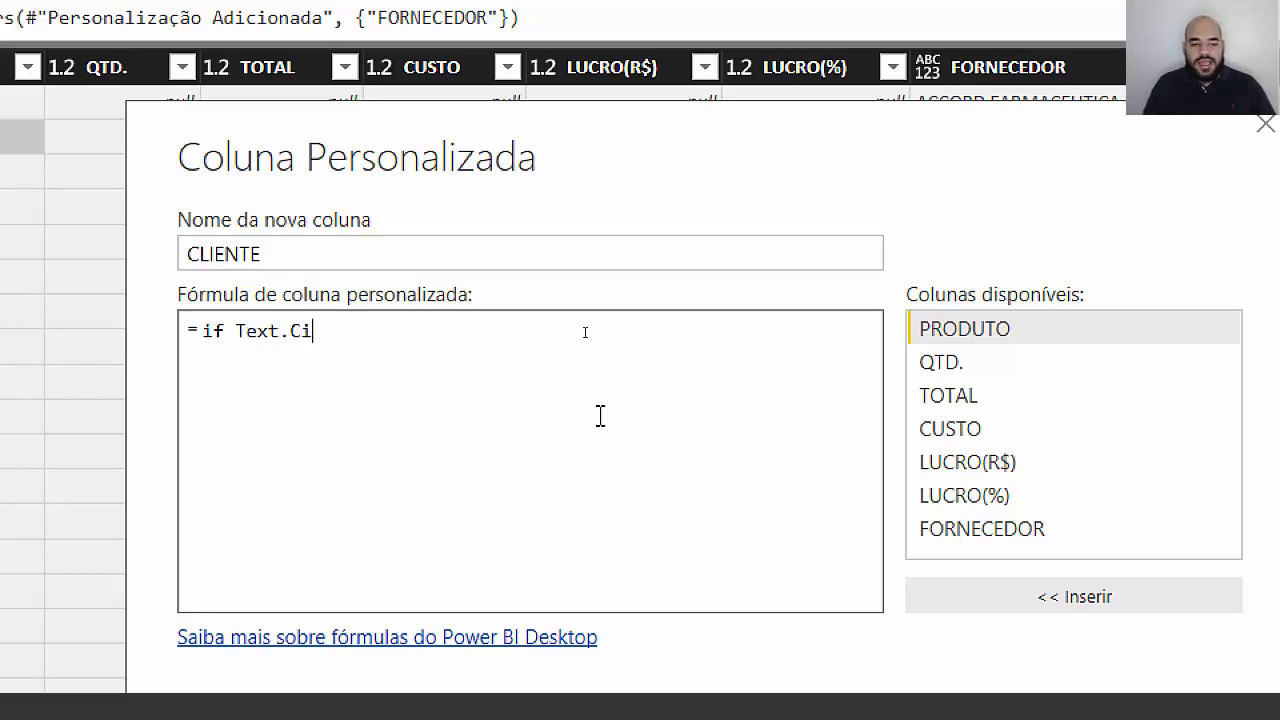
key(BackSpace)
text(ontains()
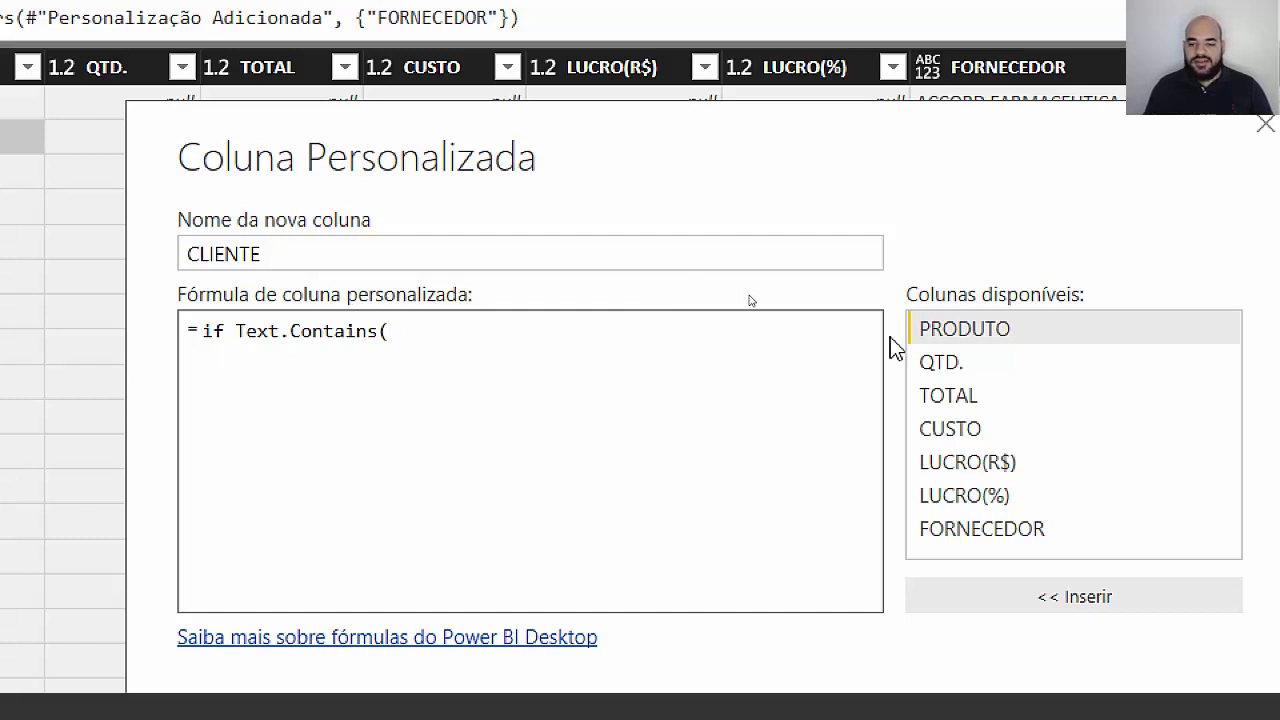
double_click(942, 340)
text(,)
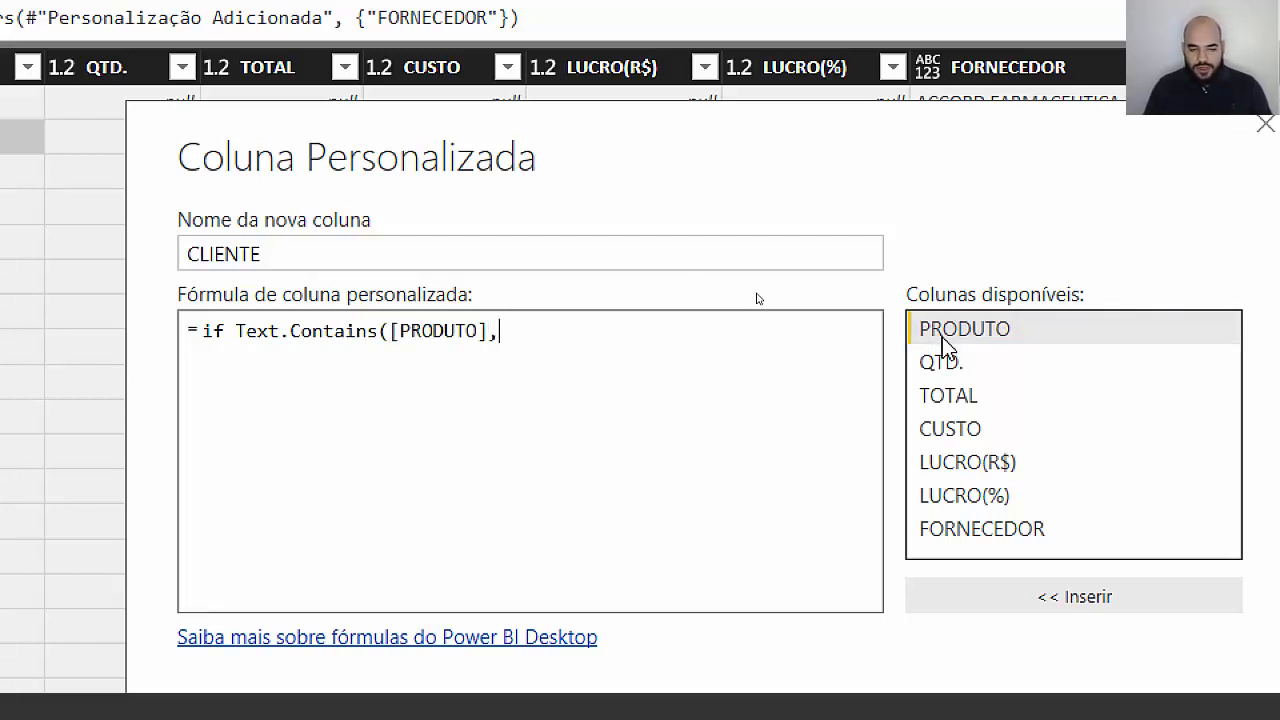
text( "NF)
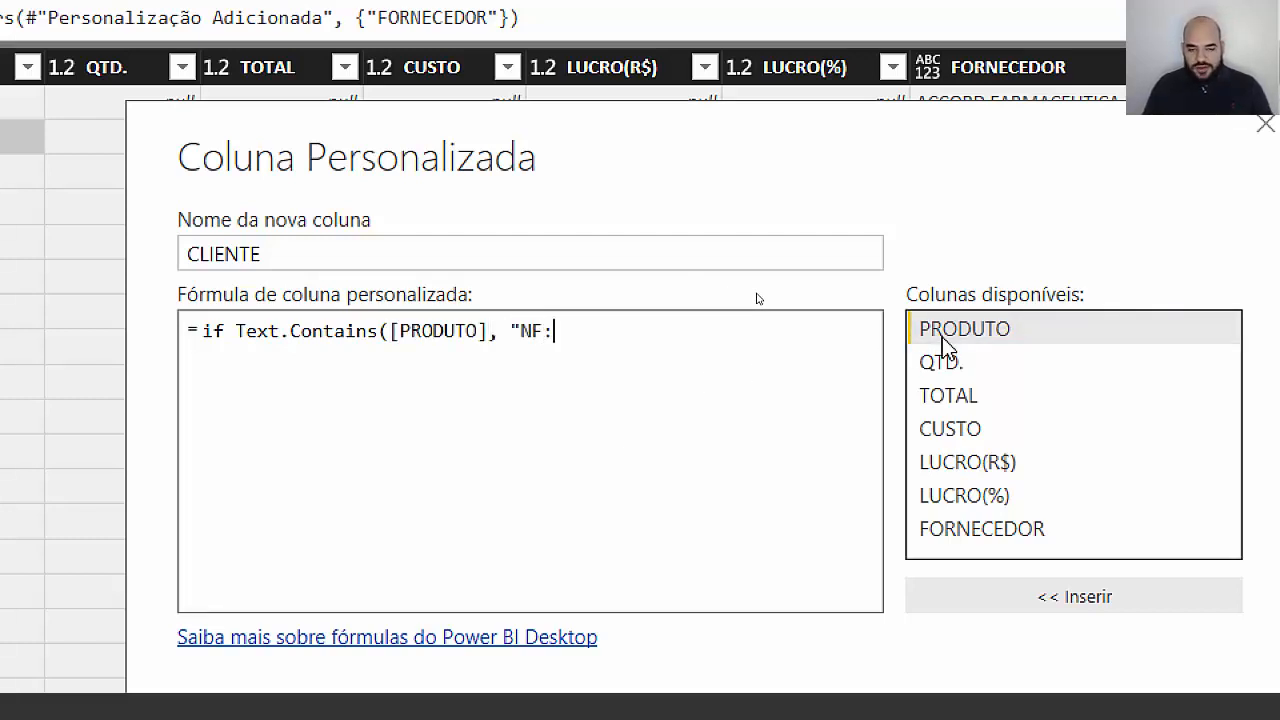
text(:") then)
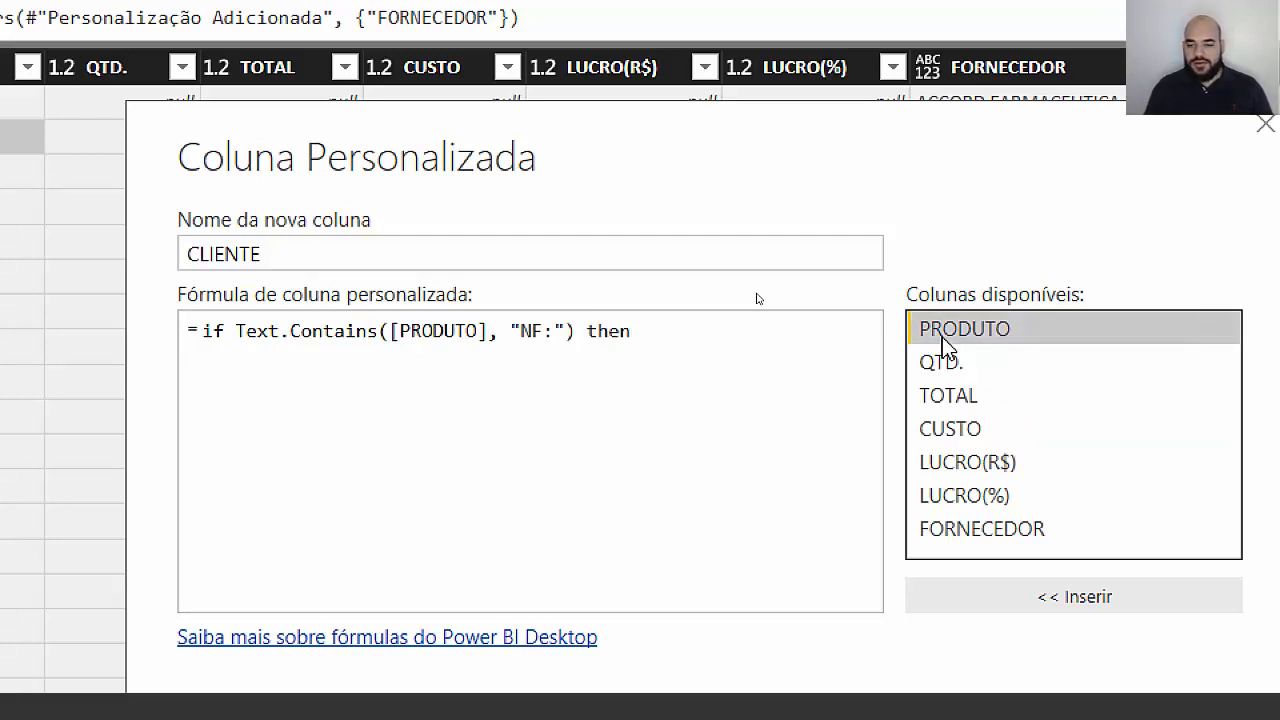
double_click(945, 340)
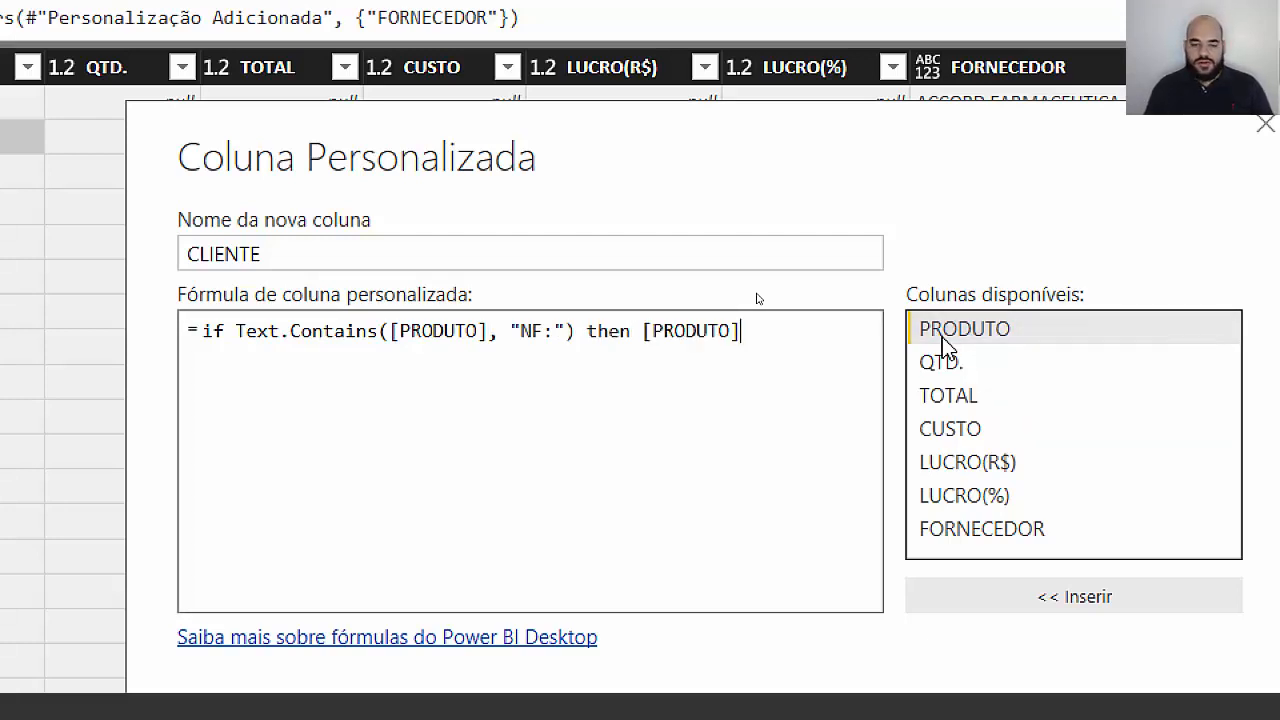
text(else)
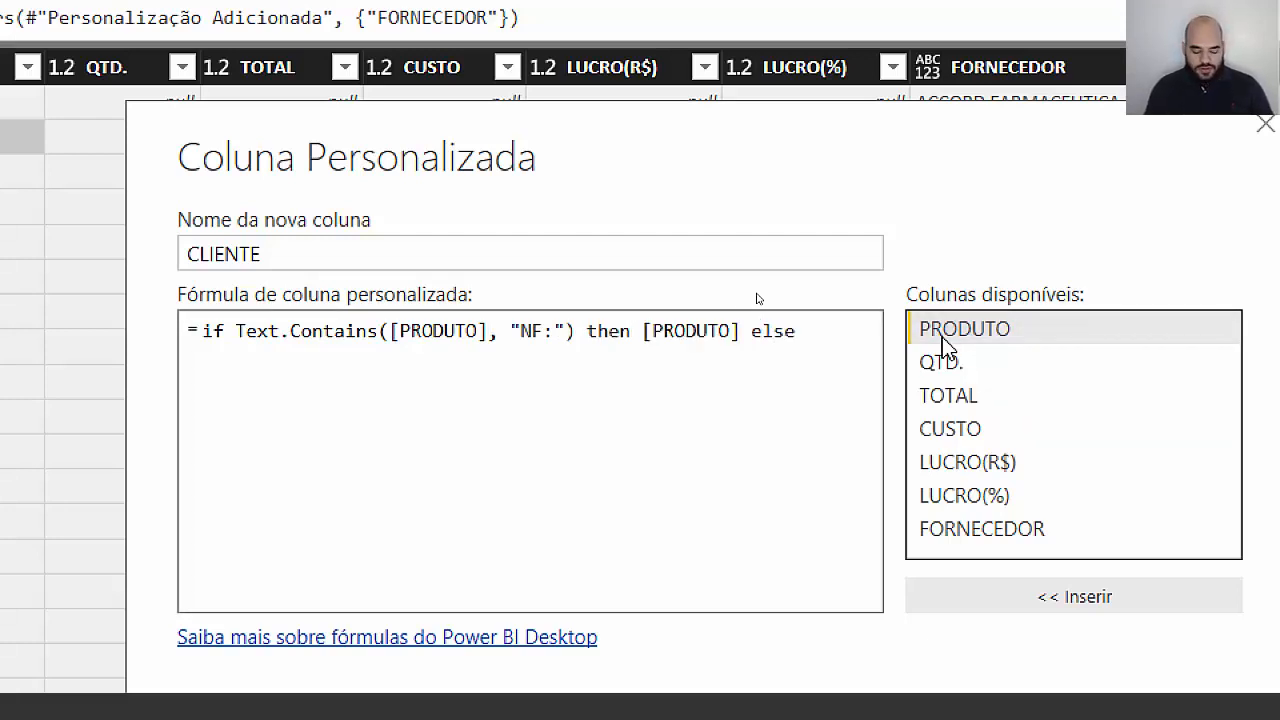
text( null)
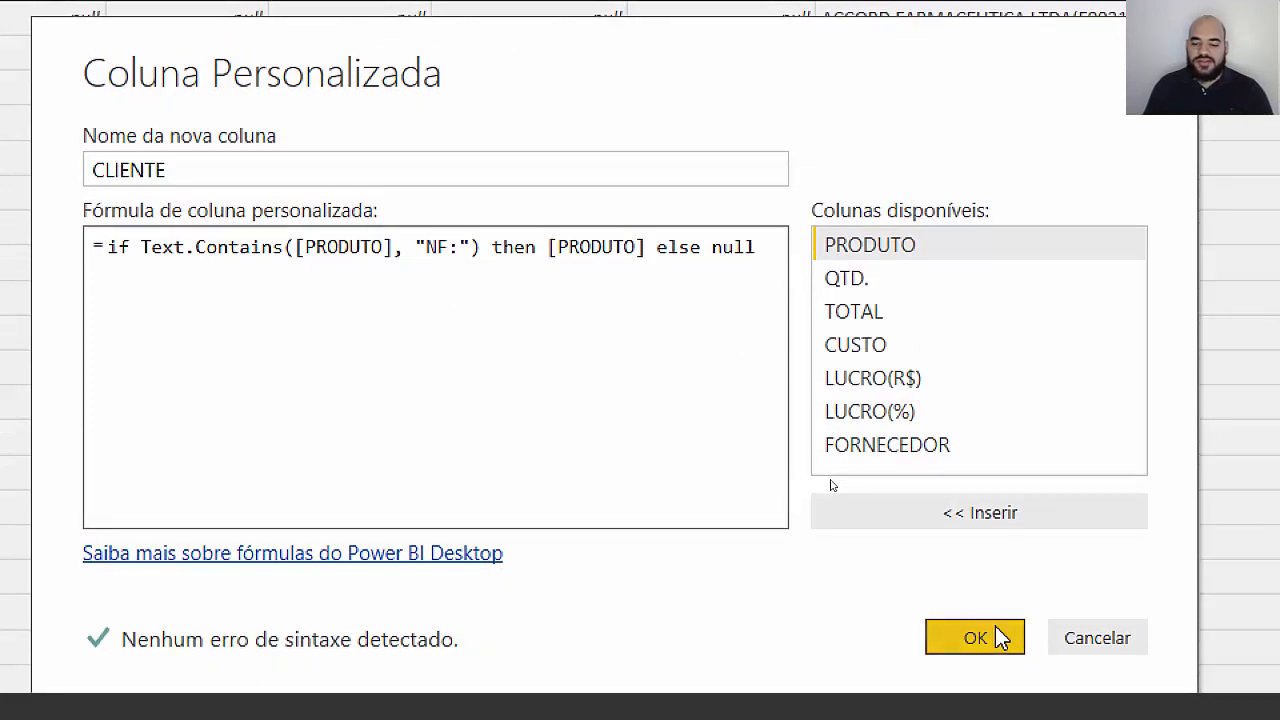
click(997, 690)
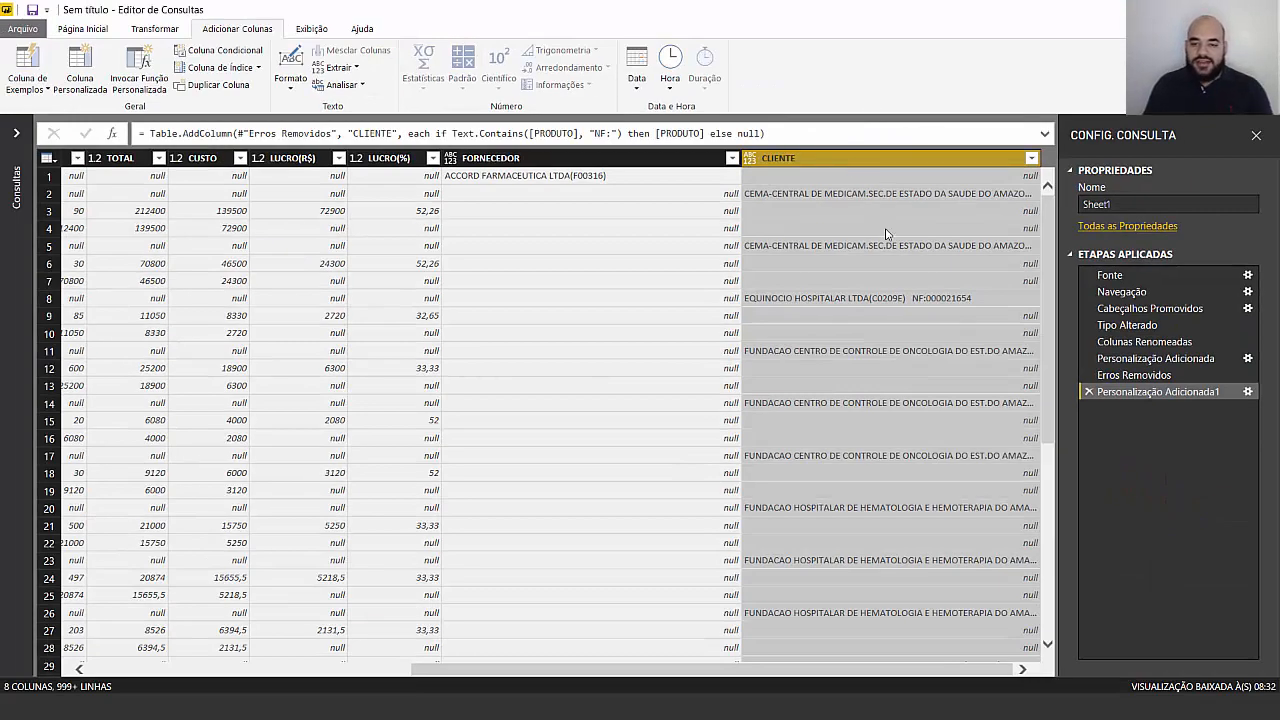
Check the customer entries in the CLIENTE column and narrow the FORNECEDOR and PRODUTO columns so they fit beside it
click(838, 247)
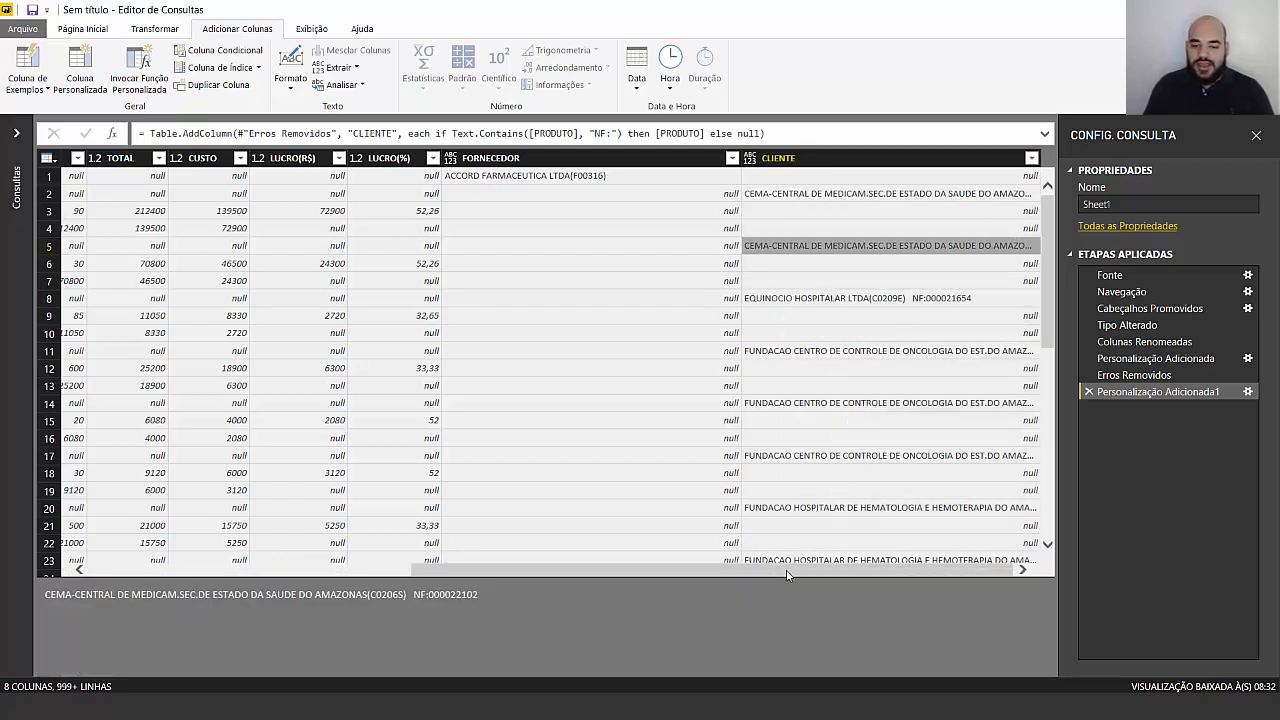
click(787, 198)
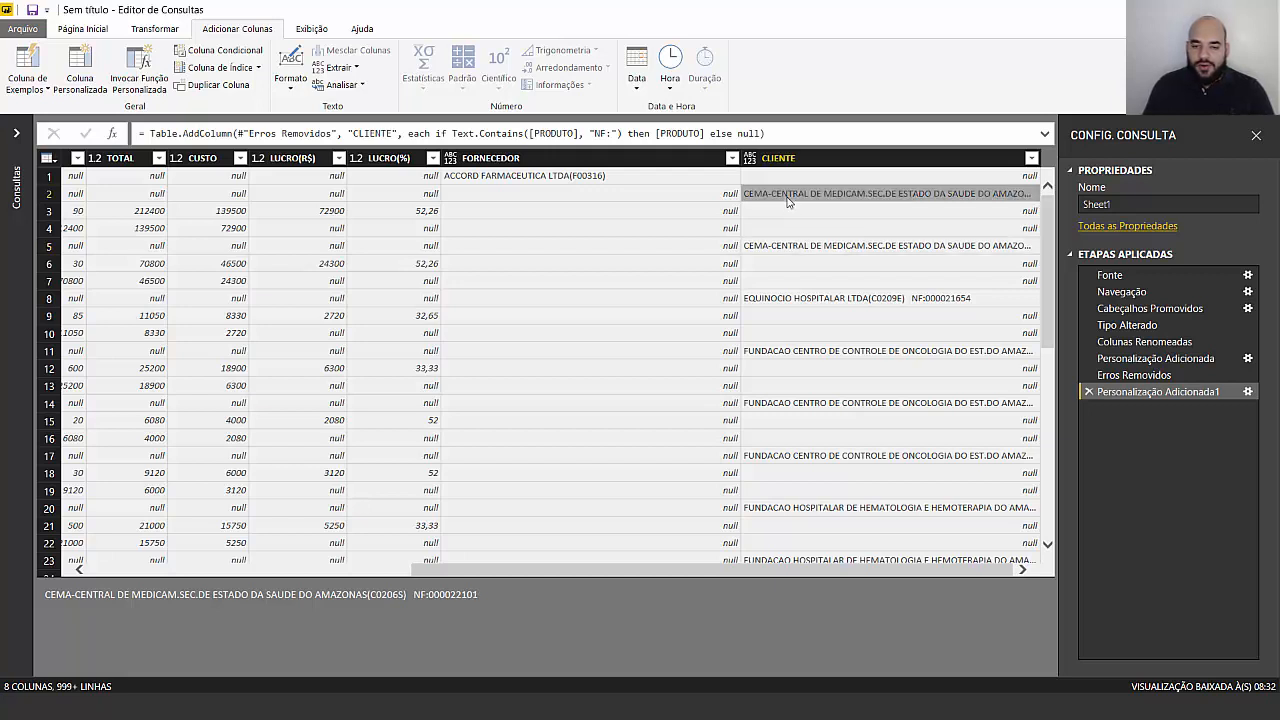
click(800, 250)
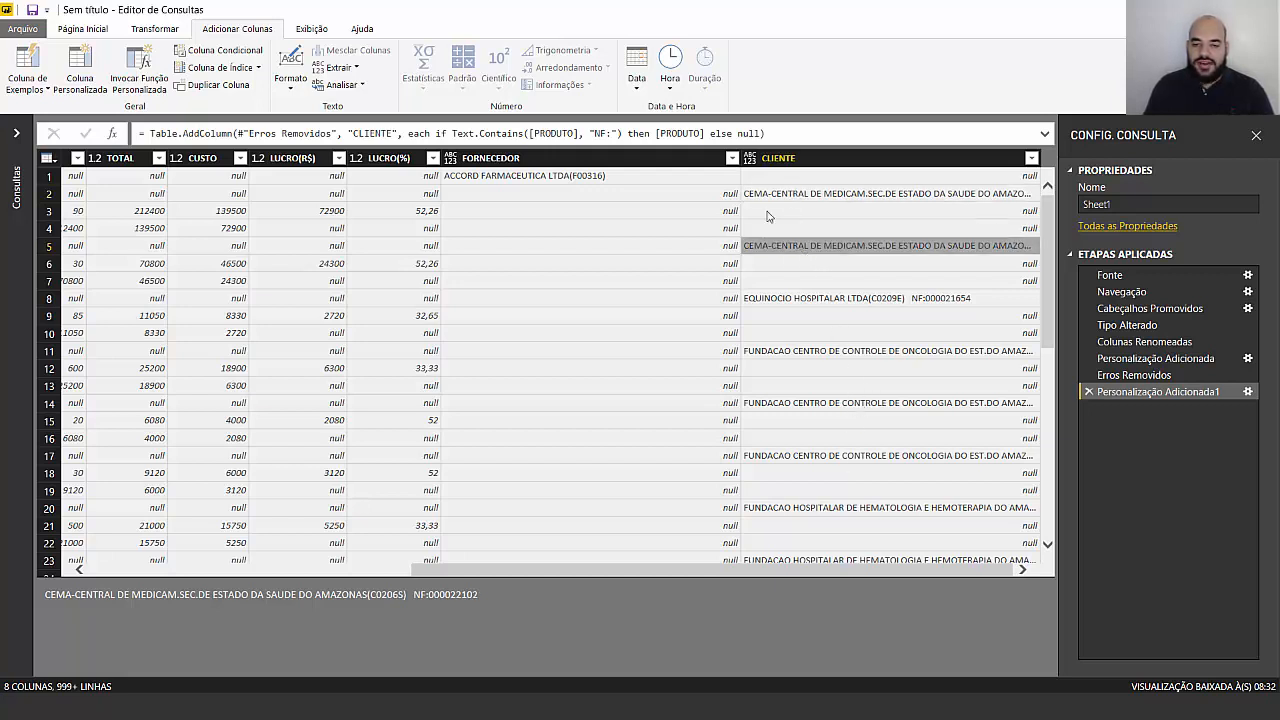
drag(740, 158, 536, 207)
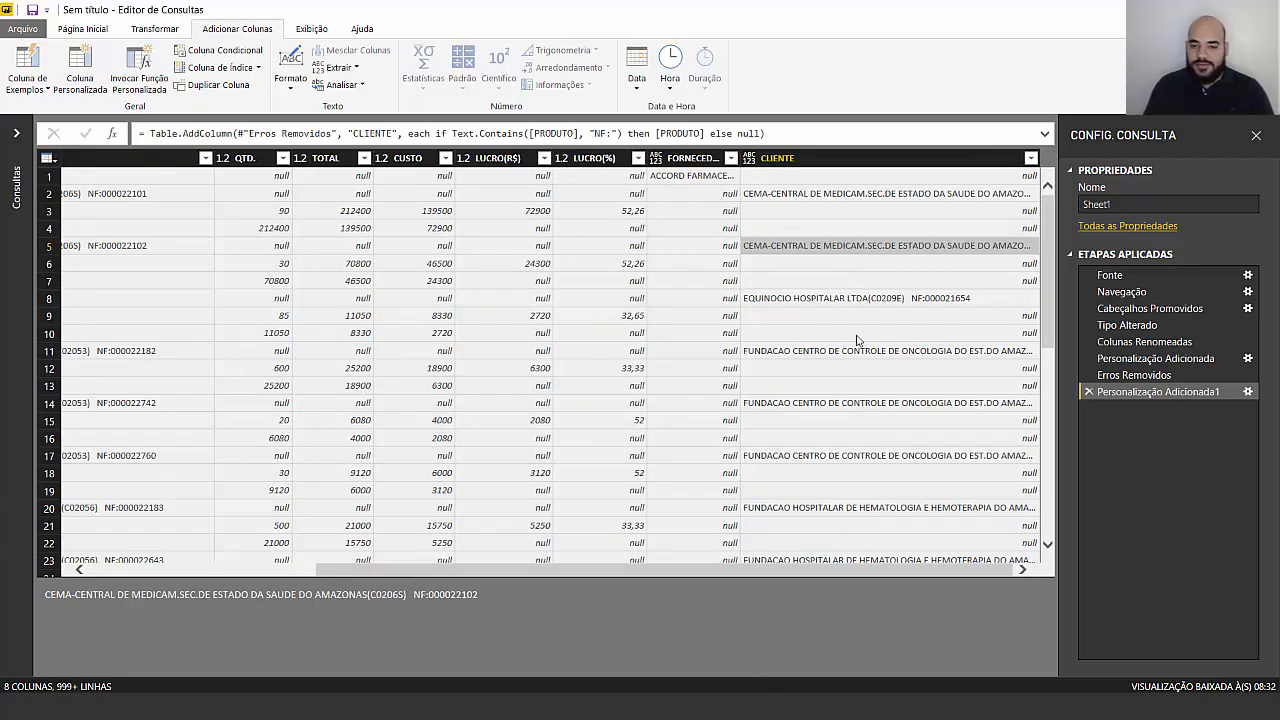
click(819, 299)
click(936, 354)
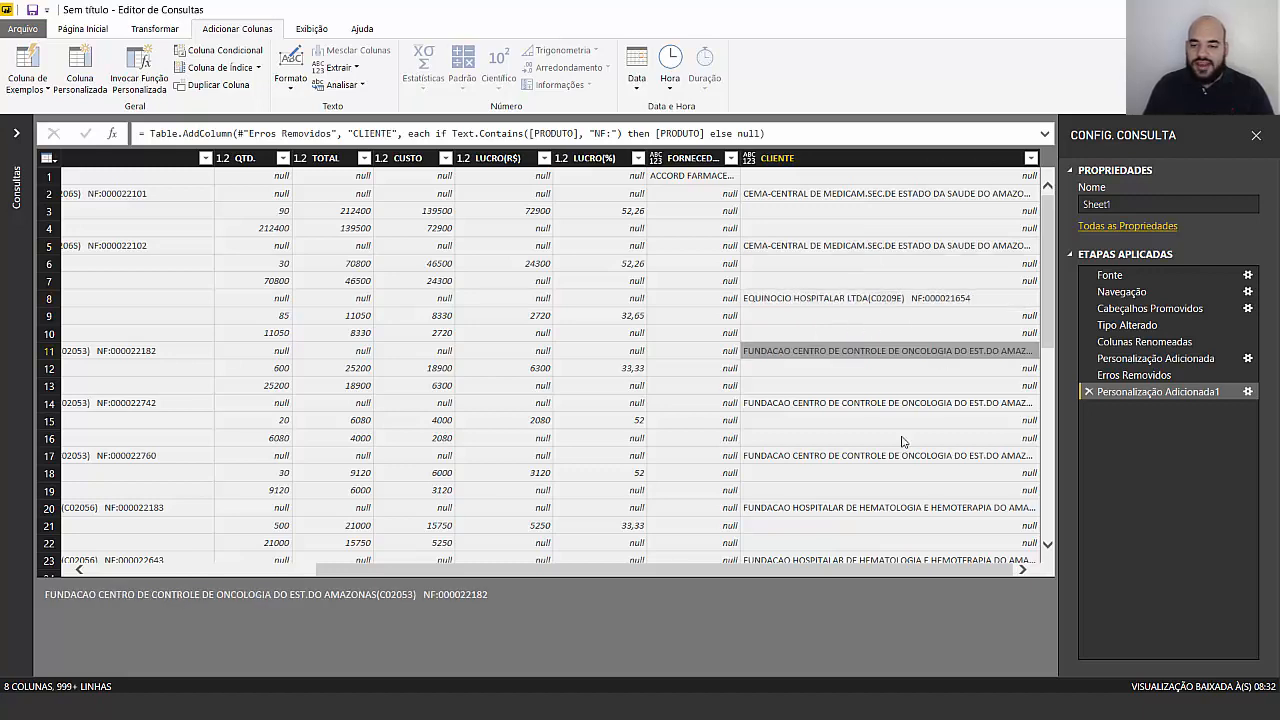
drag(833, 574, 590, 573)
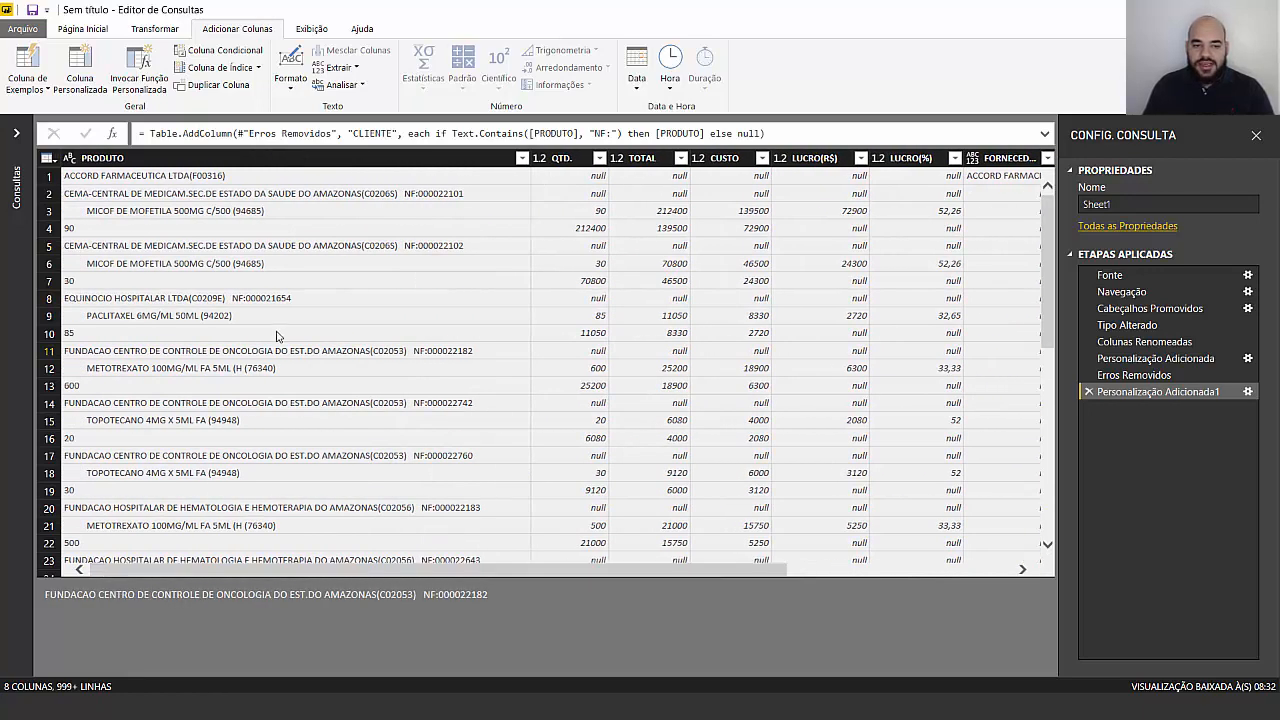
drag(527, 162, 242, 162)
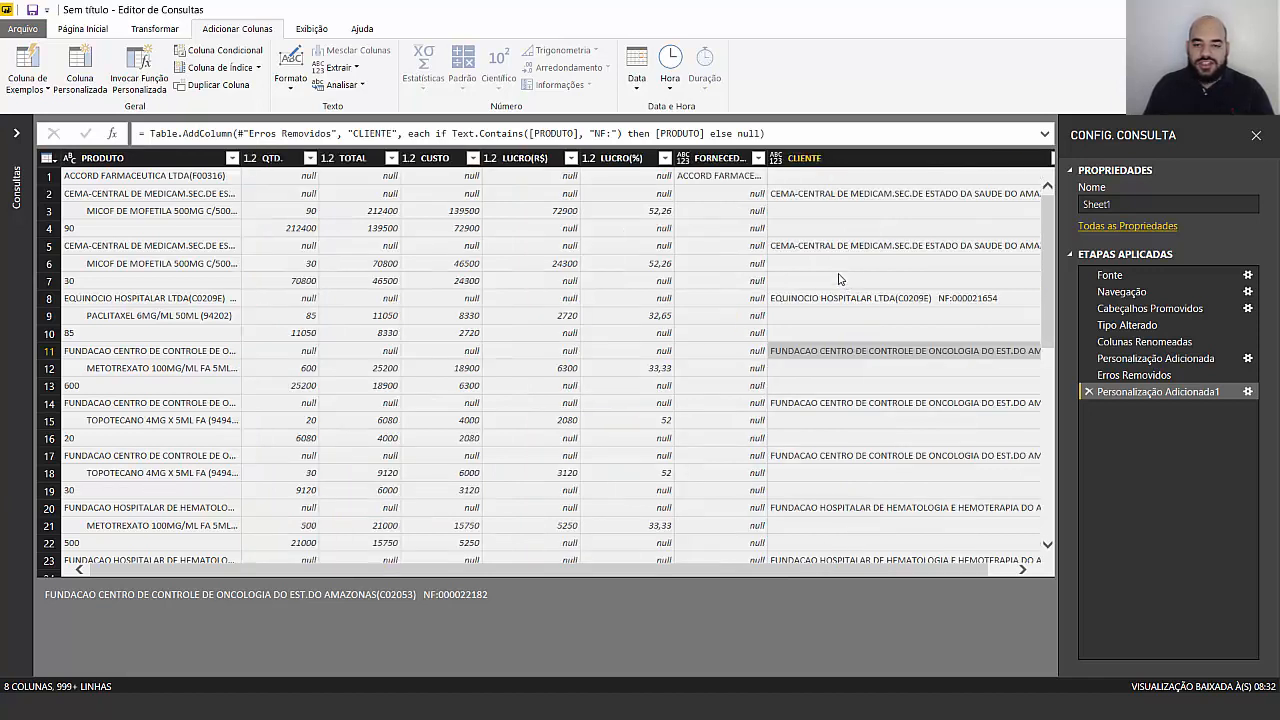
Select the FORNECEDOR and CLIENTE columns together and review where supplier and customer names and null gaps fall down the table
click(839, 279)
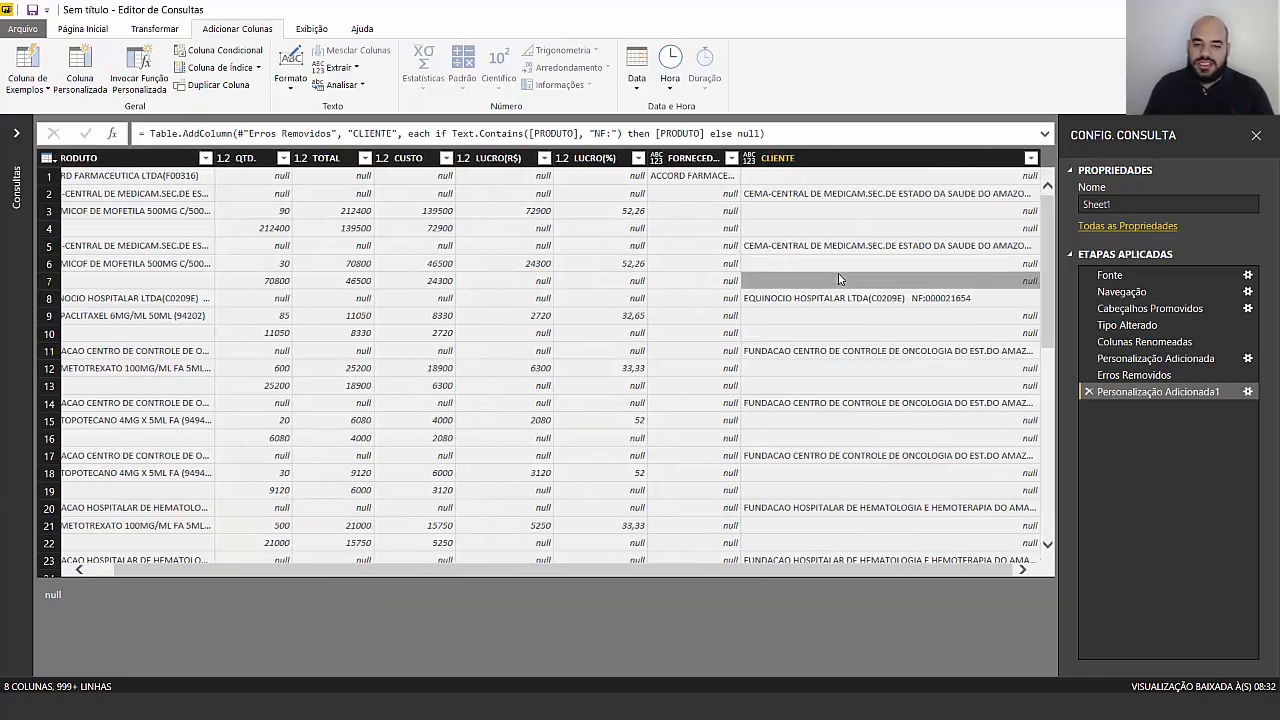
click(716, 177)
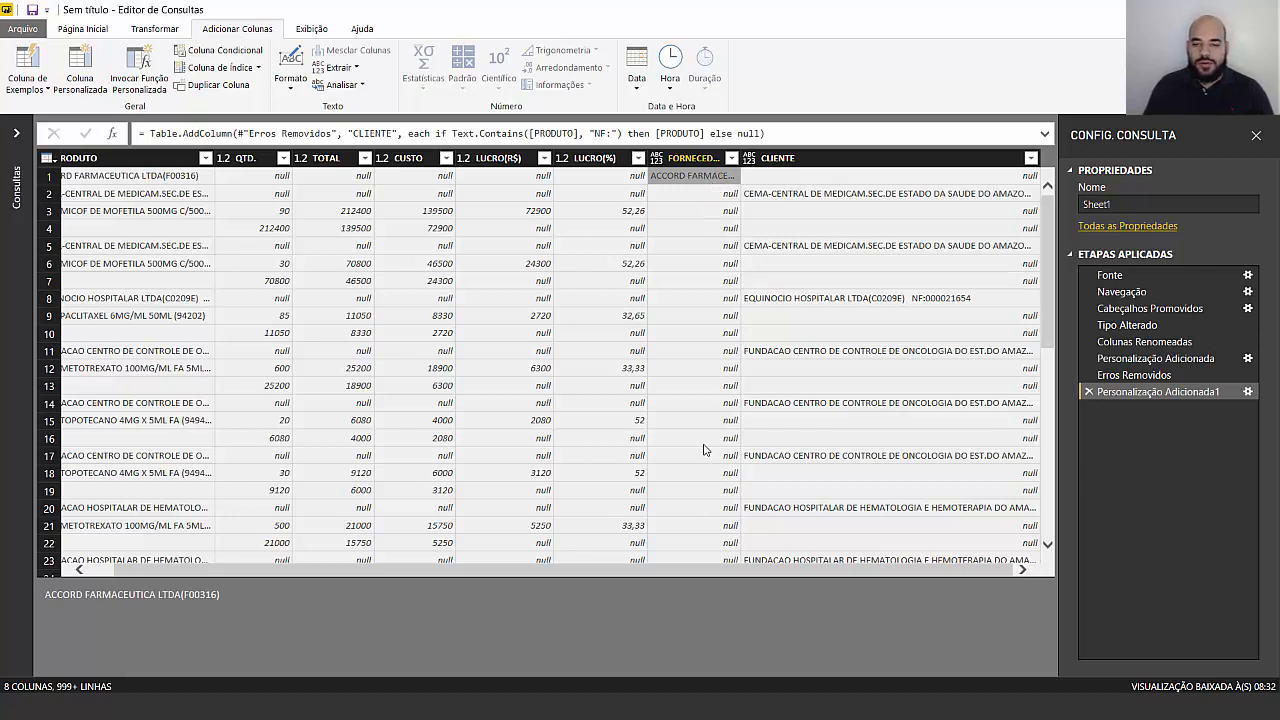
click(790, 195)
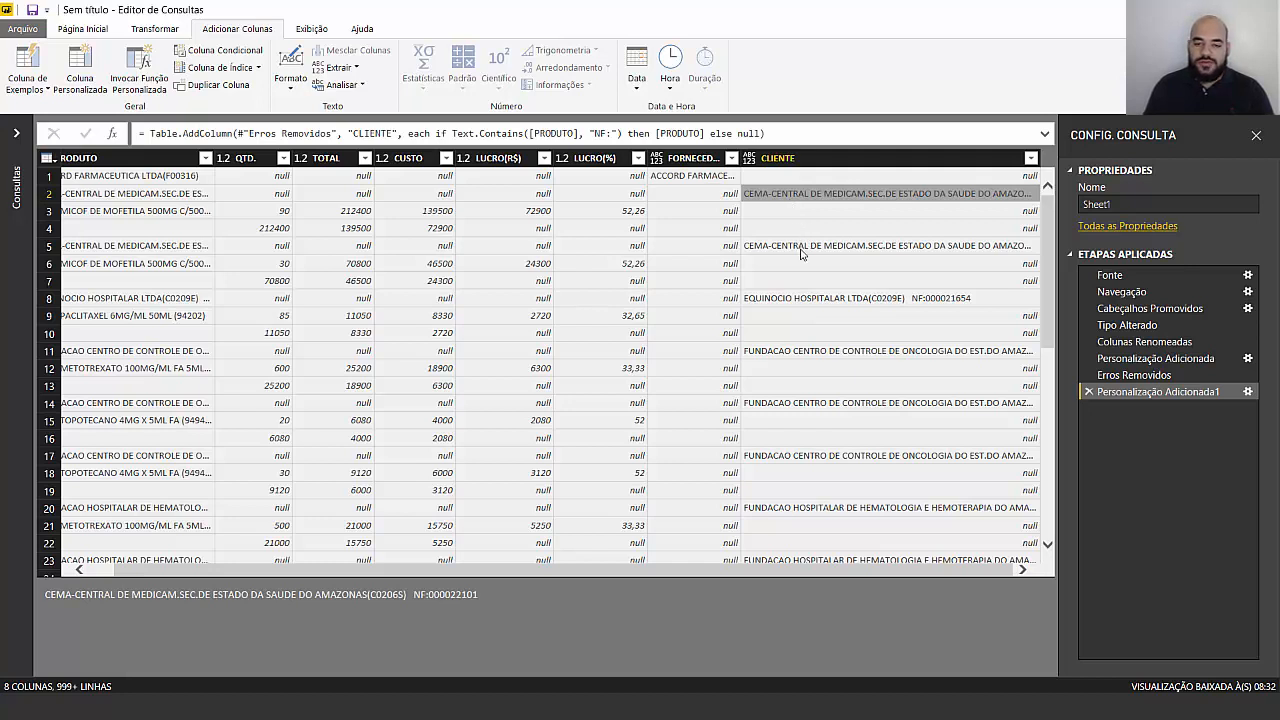
click(797, 282)
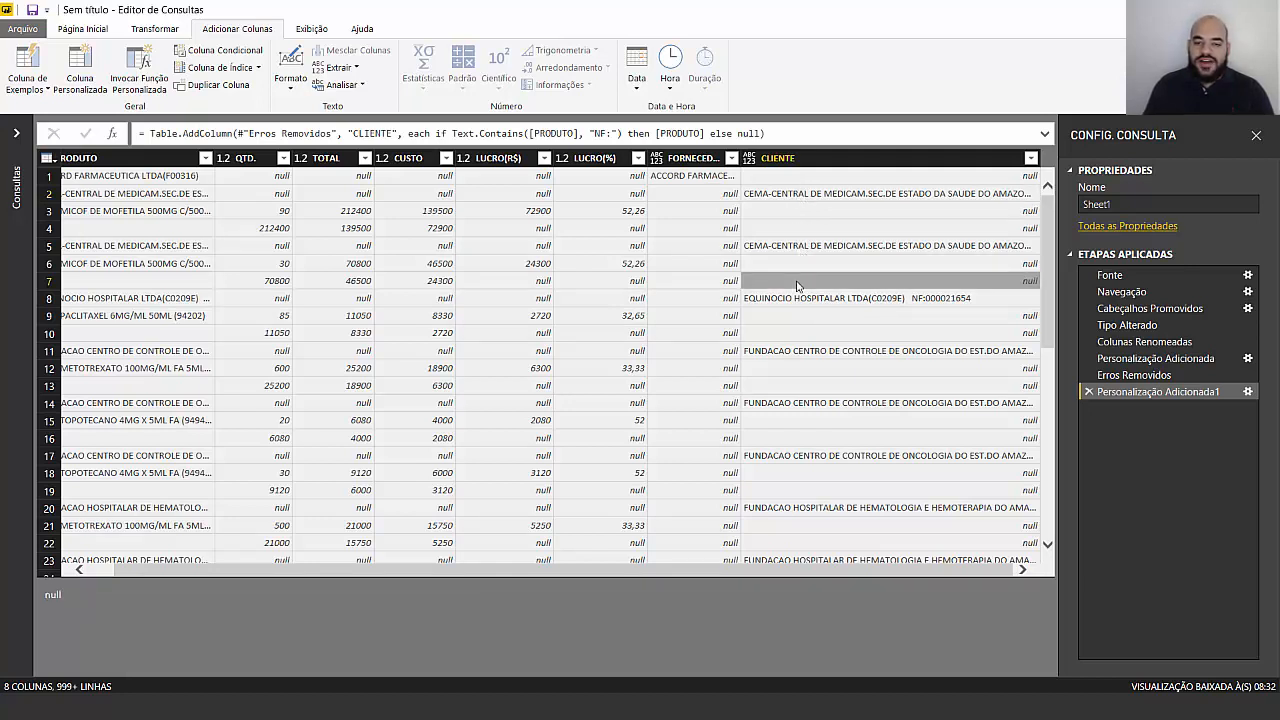
click(700, 162)
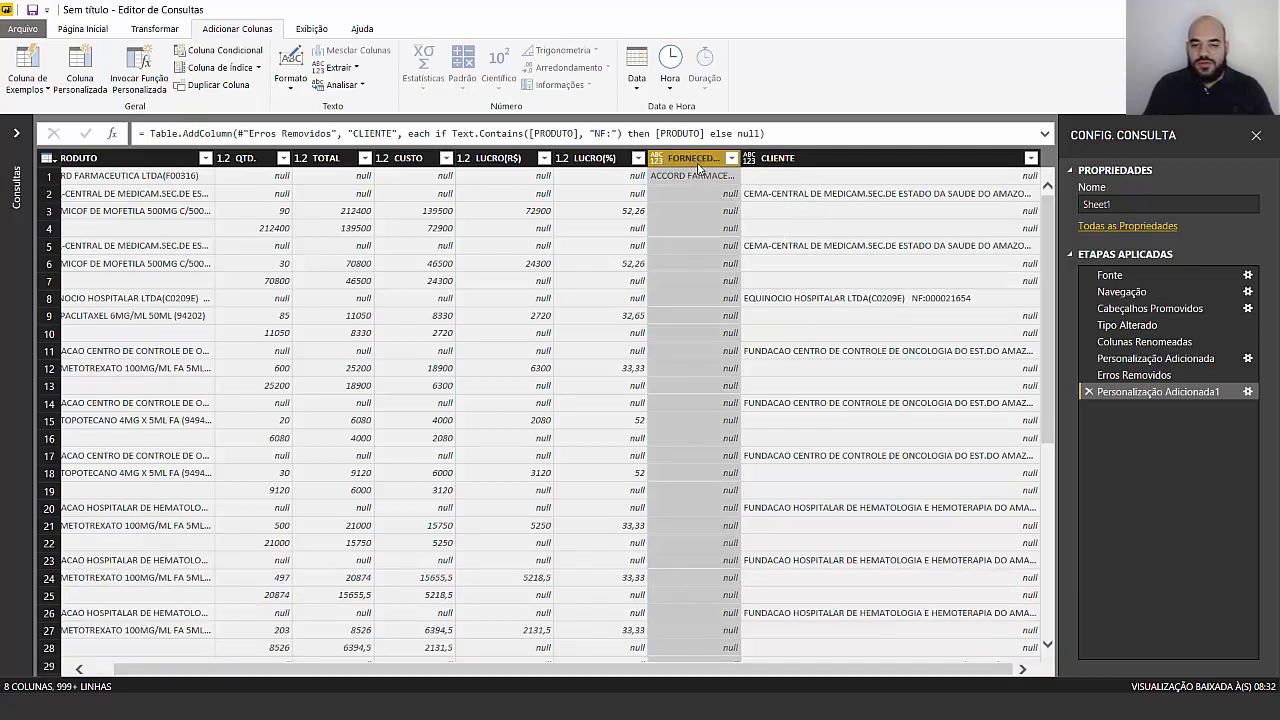
shift+click(766, 163)
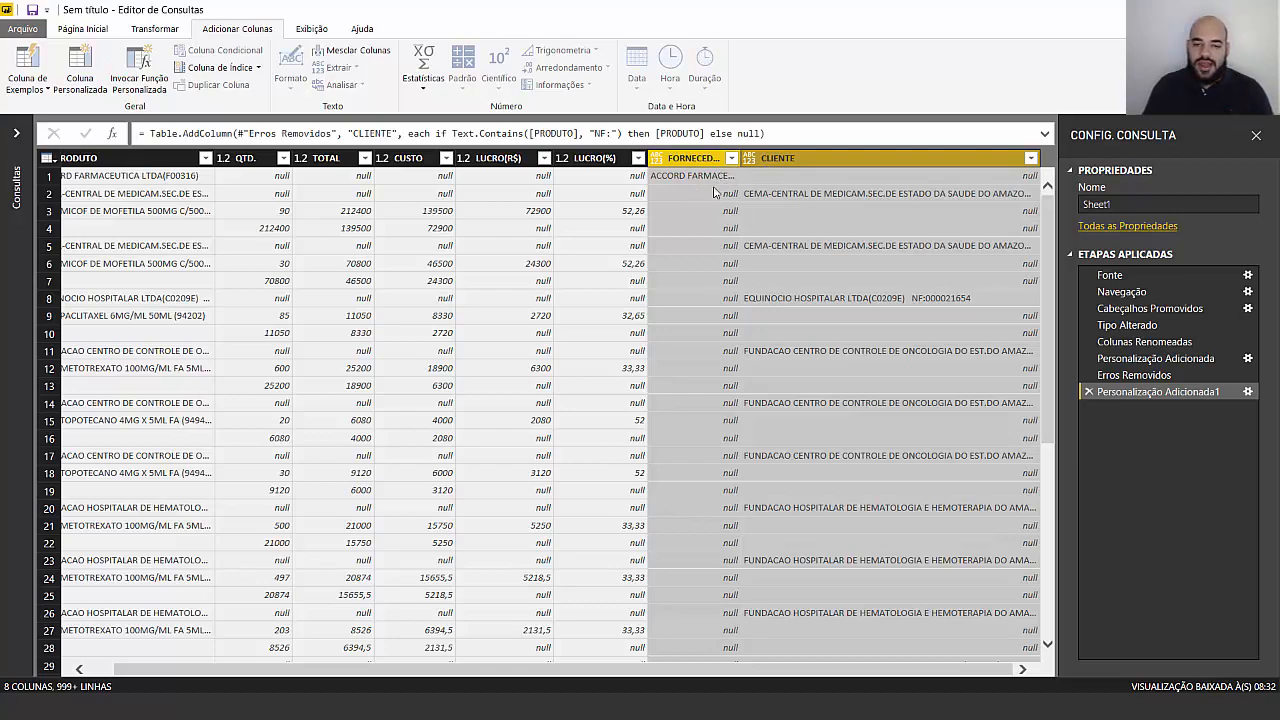
scroll(726, 355, down, 10)
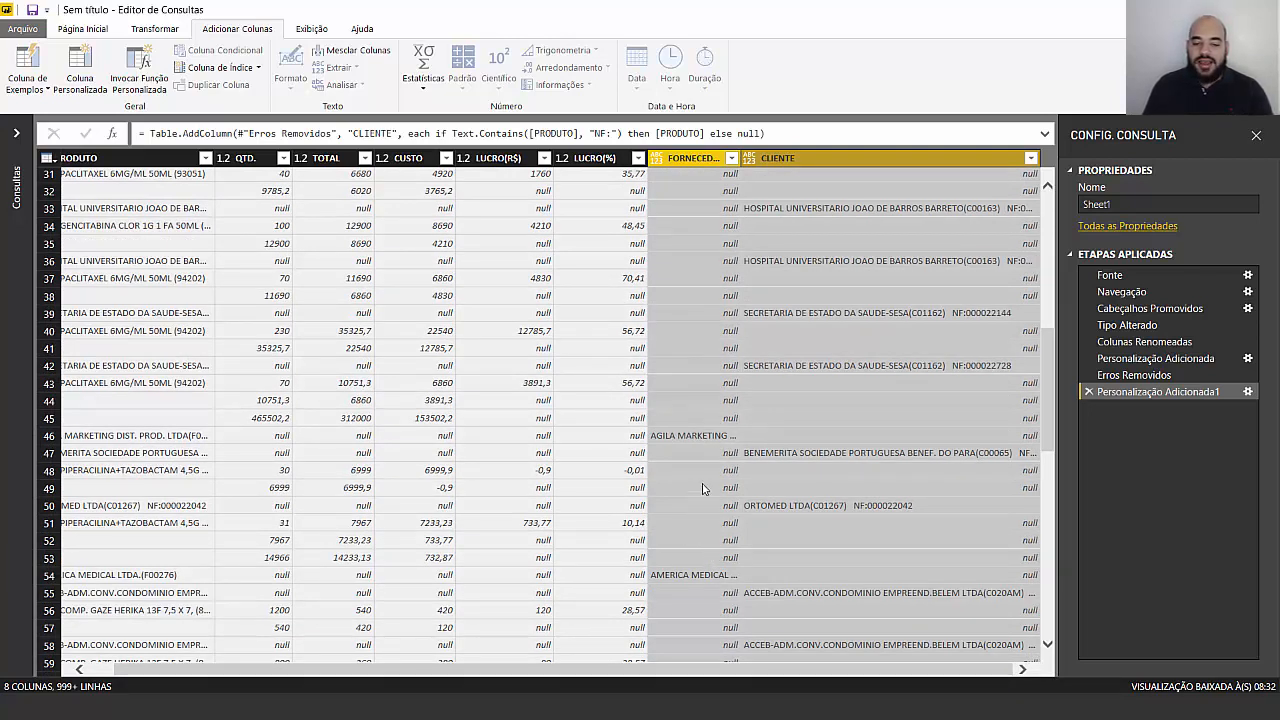
scroll(706, 530, down, 3)
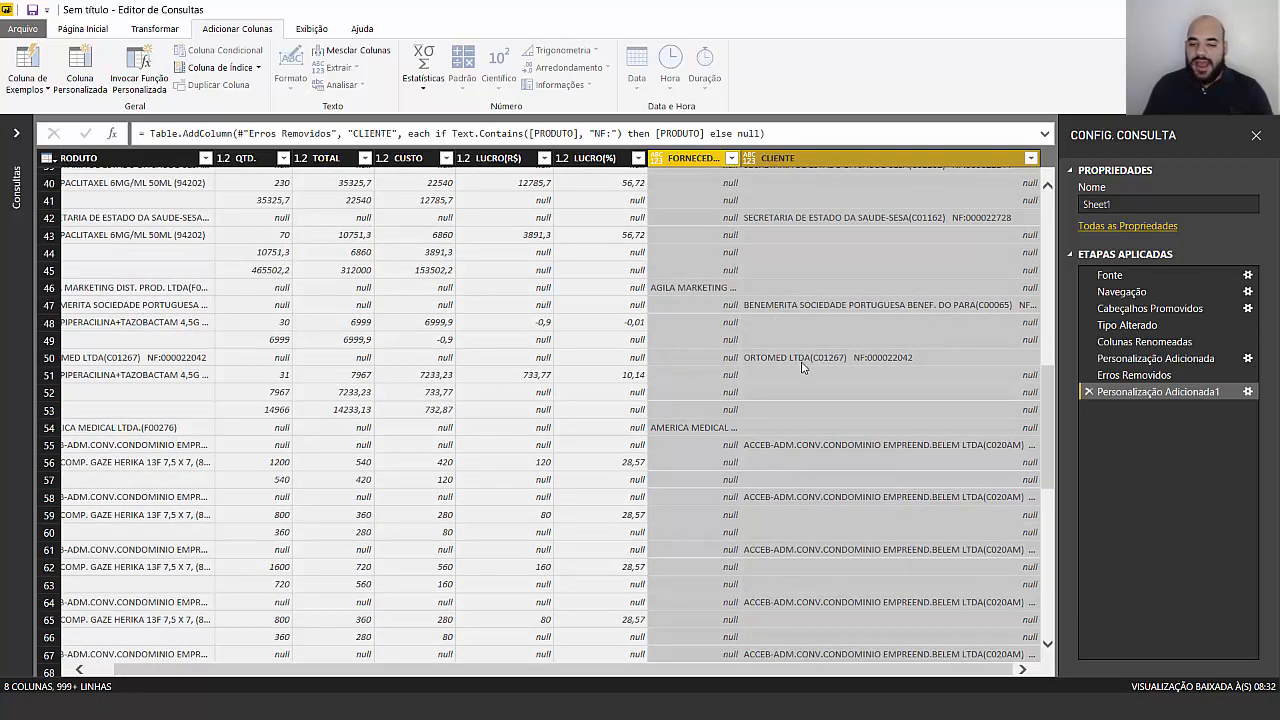
scroll(745, 347, up, 13)
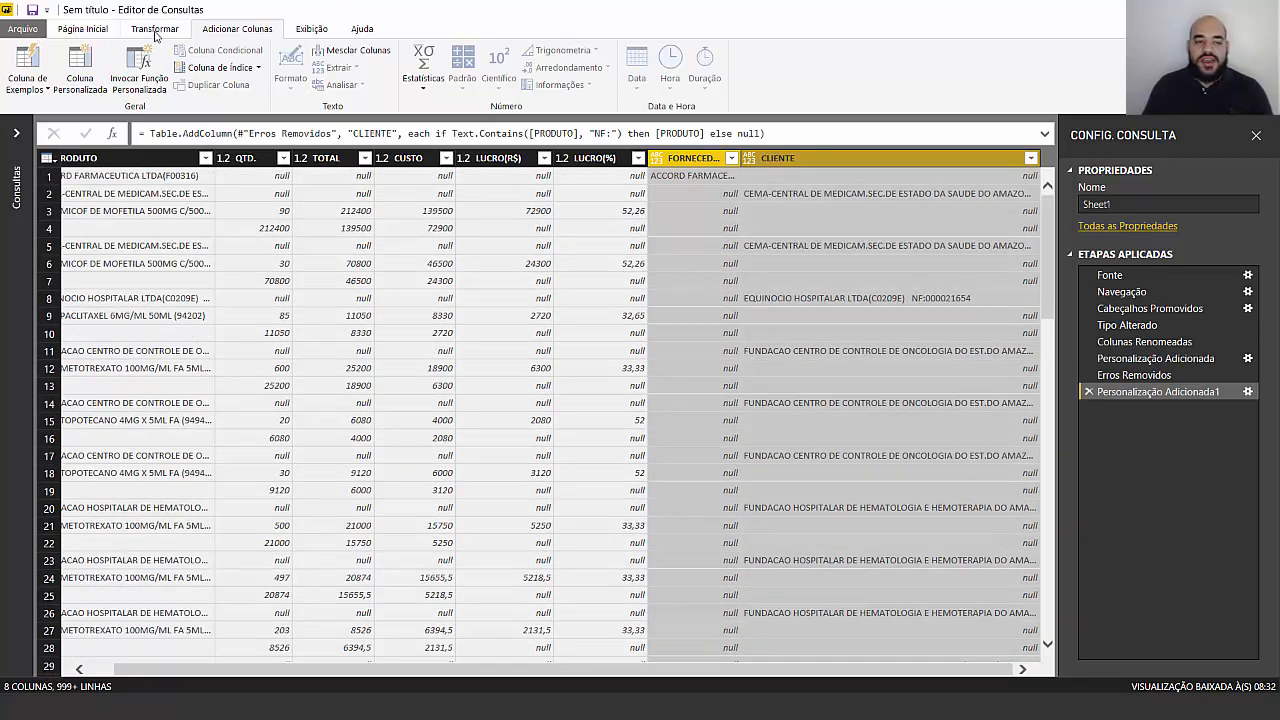
Fill the null gaps in the FORNECEDOR and CLIENTE columns downward with the values above them
click(84, 29)
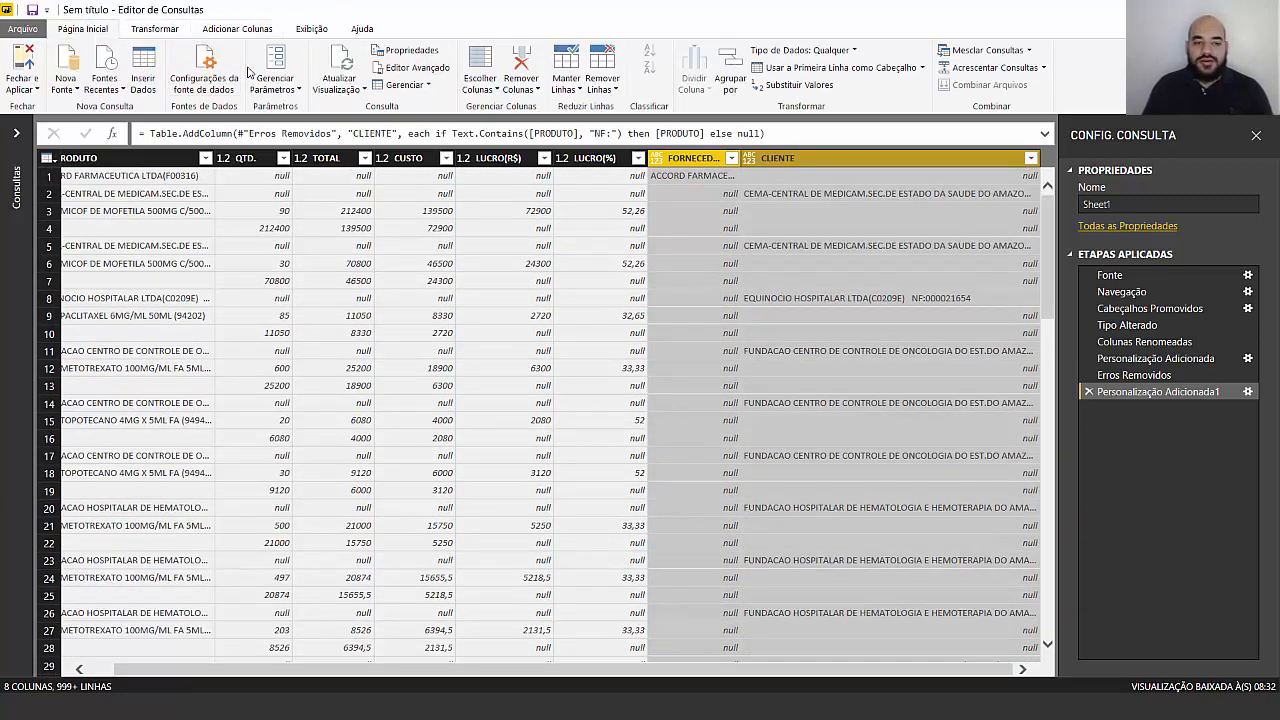
click(164, 30)
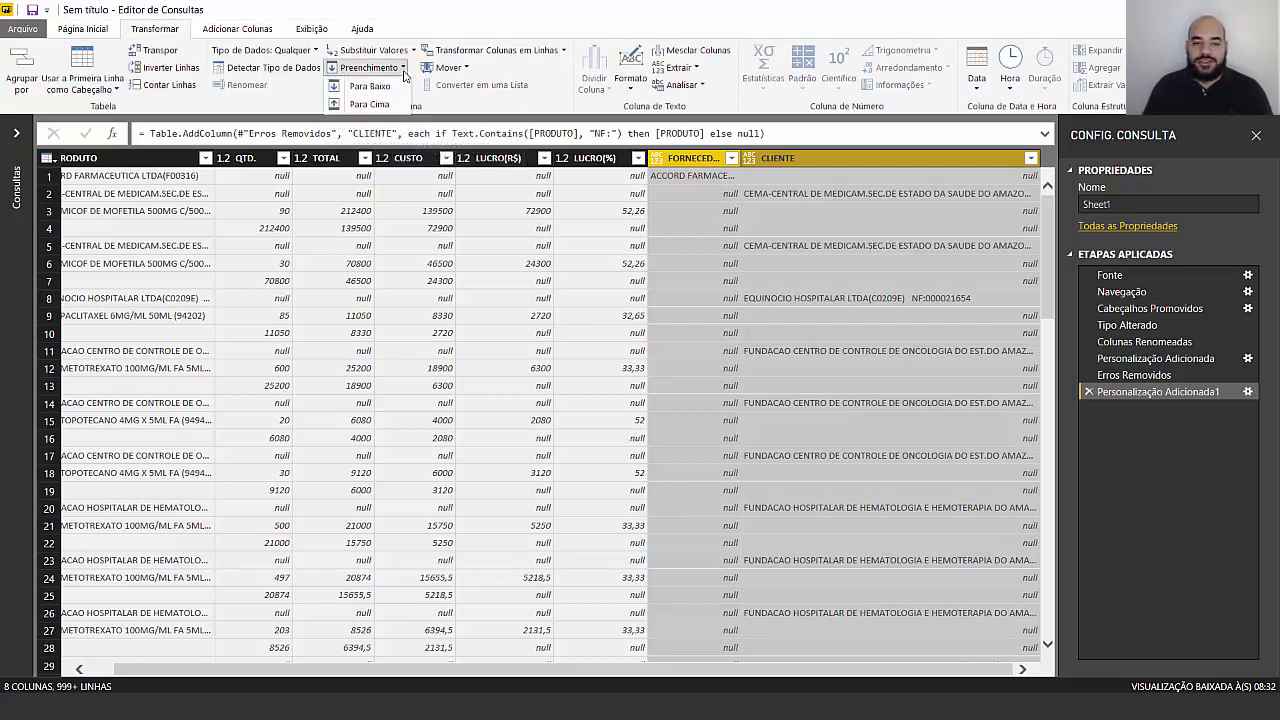
click(401, 72)
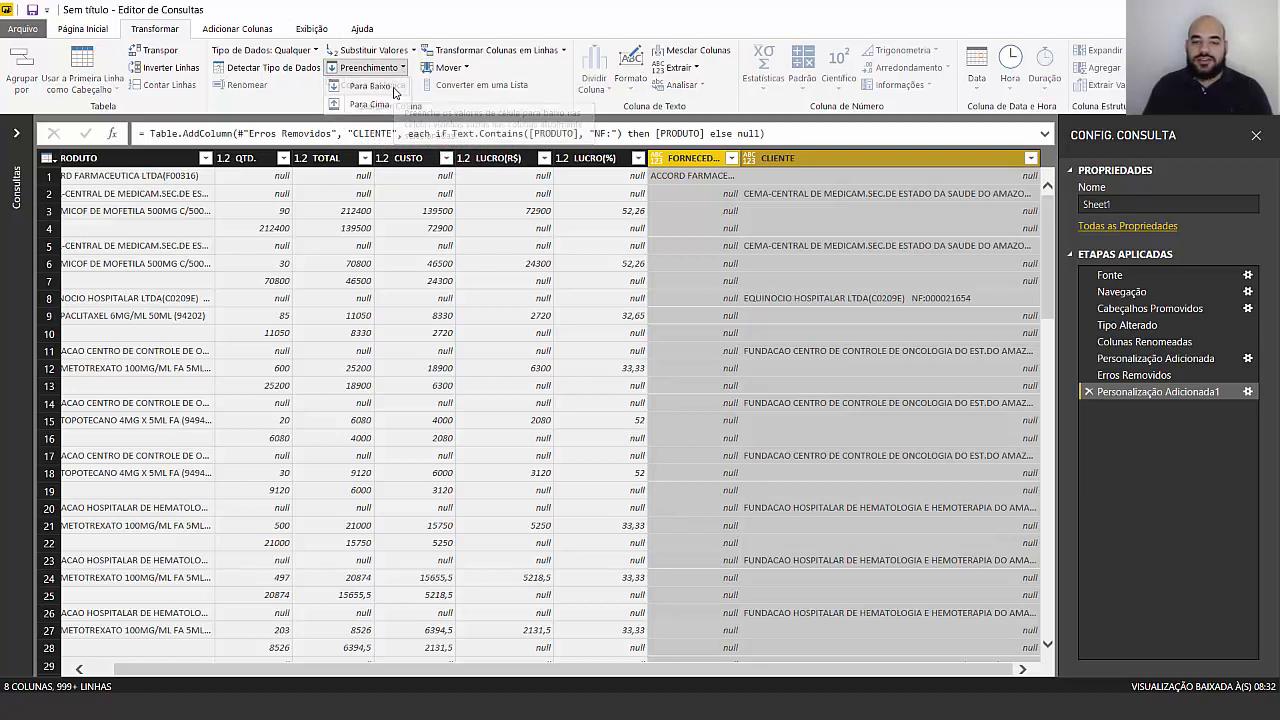
click(393, 88)
Check the filled FORNECEDOR and CLIENTE values down the table against the product and customer rows in PRODUTO
click(728, 211)
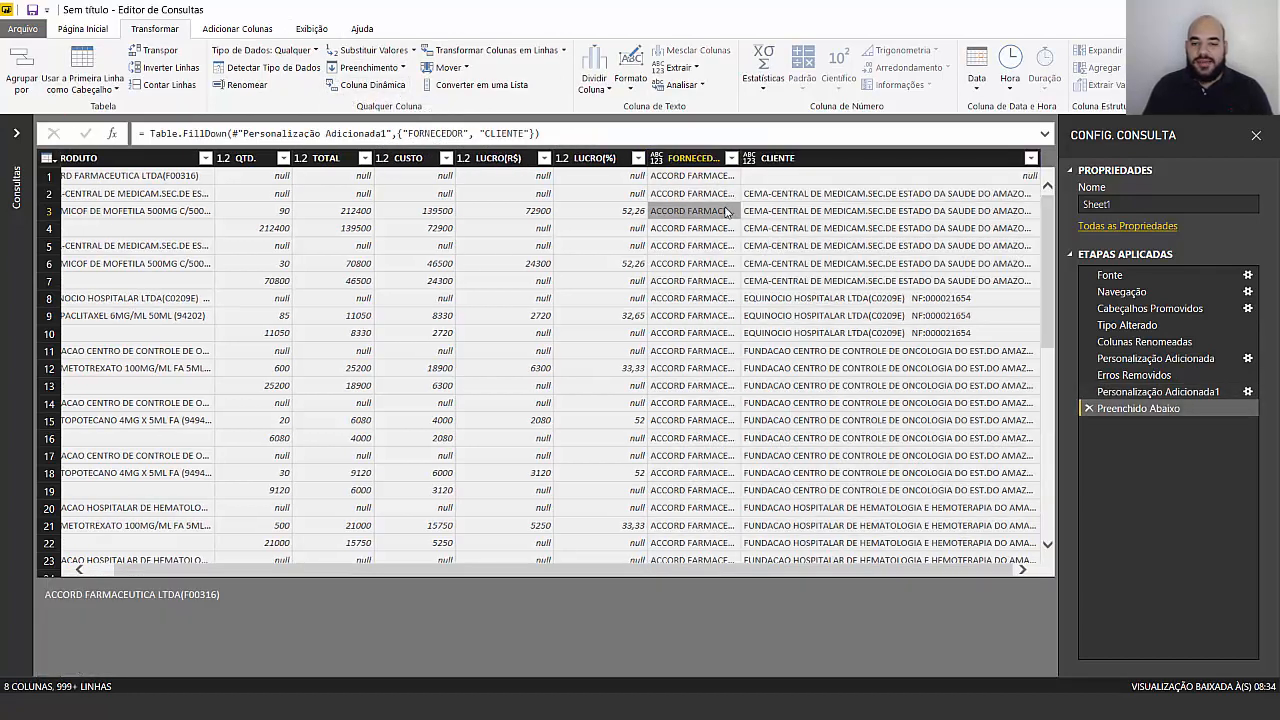
scroll(700, 342, down, 15)
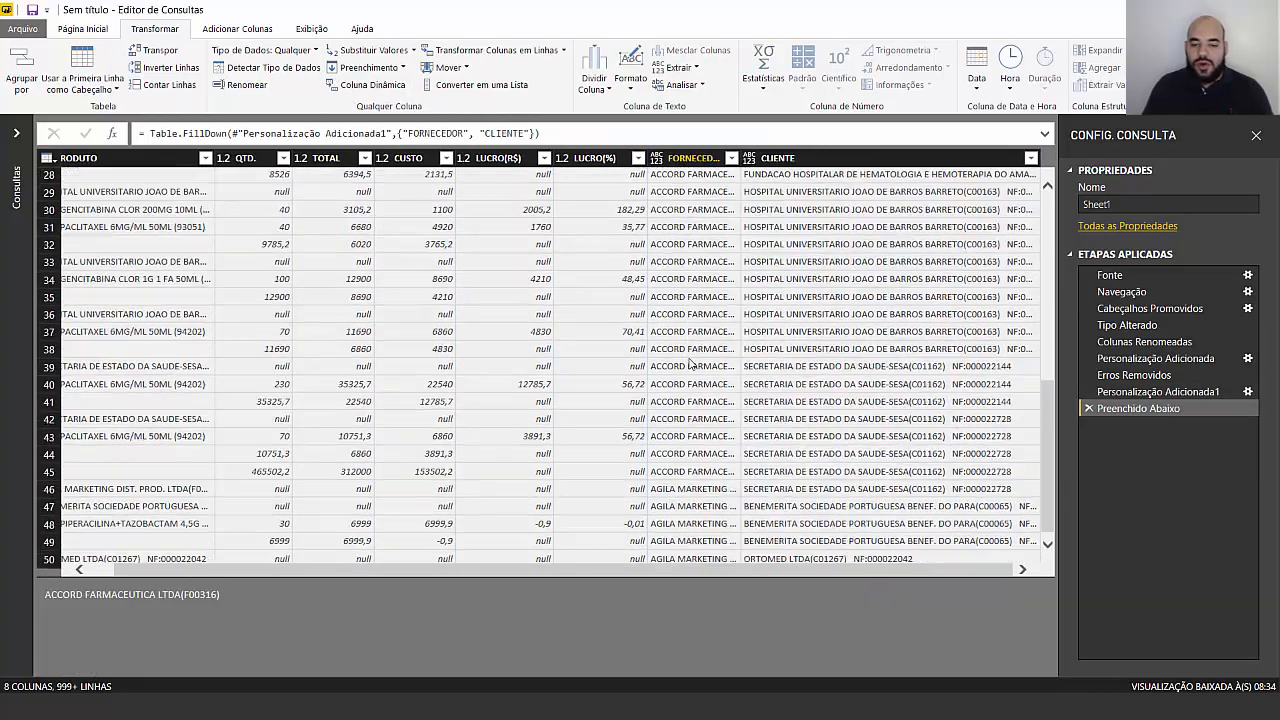
scroll(690, 362, up, 15)
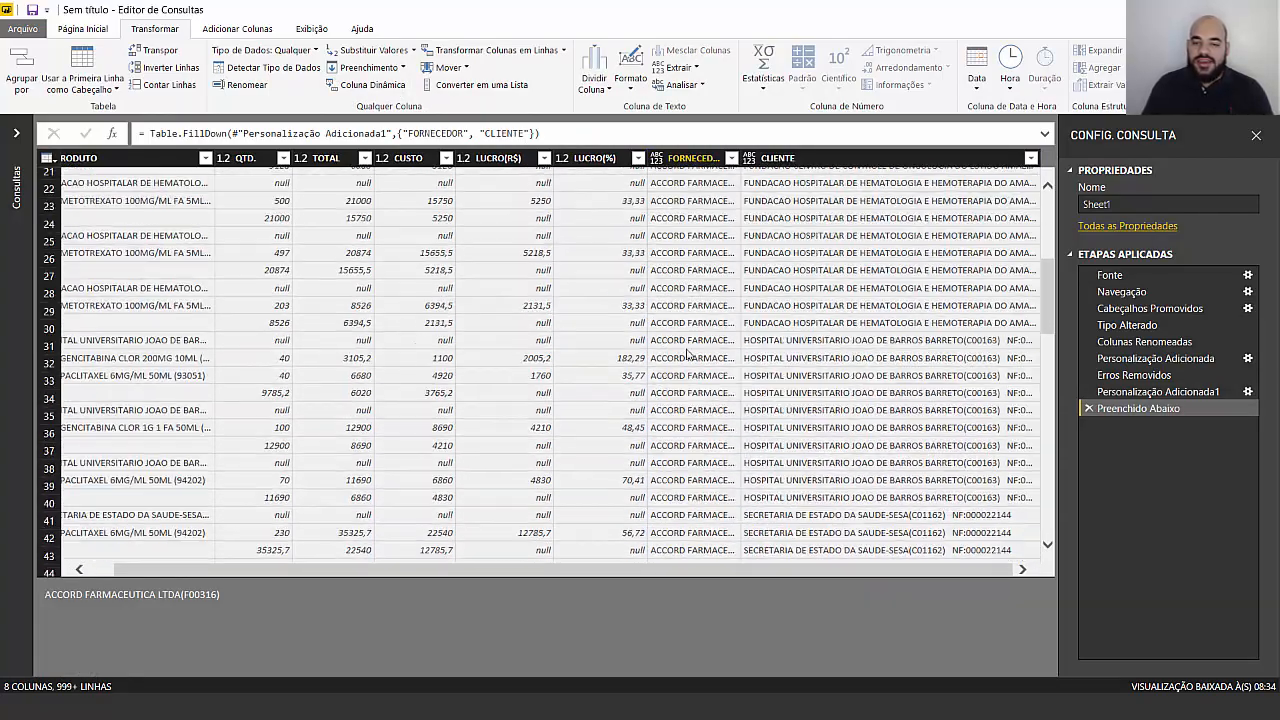
click(765, 228)
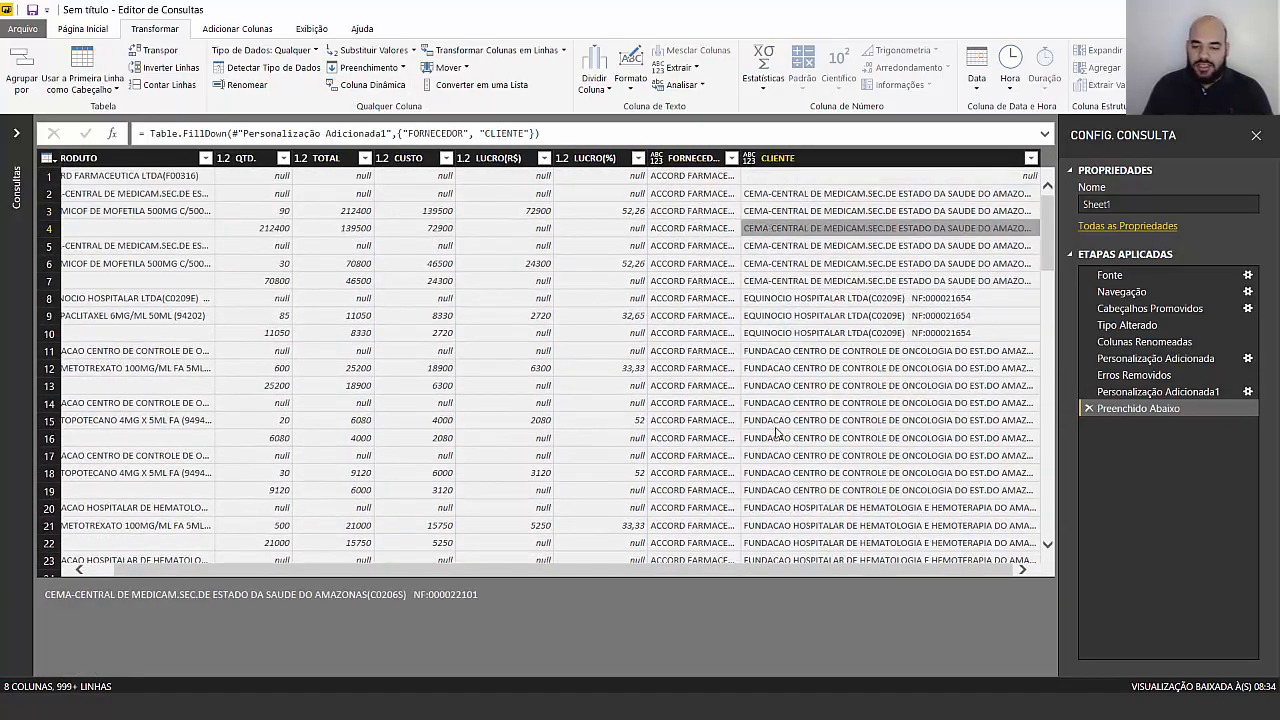
drag(684, 568, 602, 566)
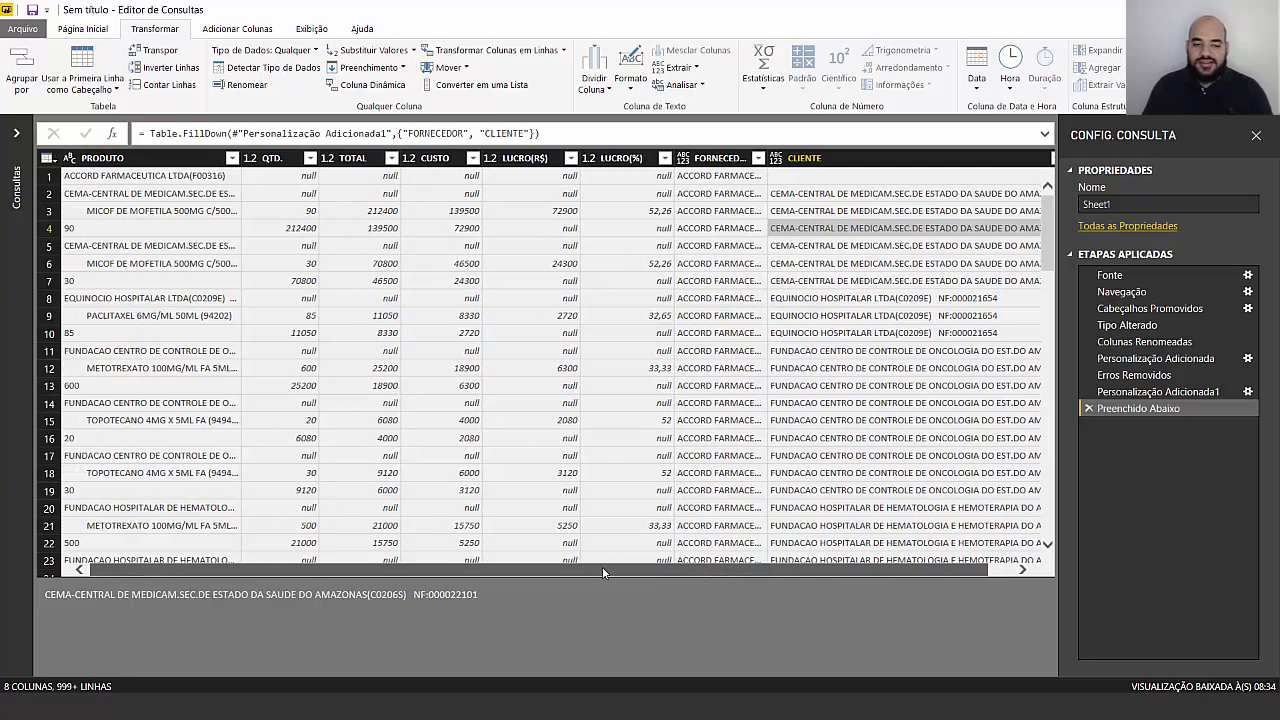
click(52, 264)
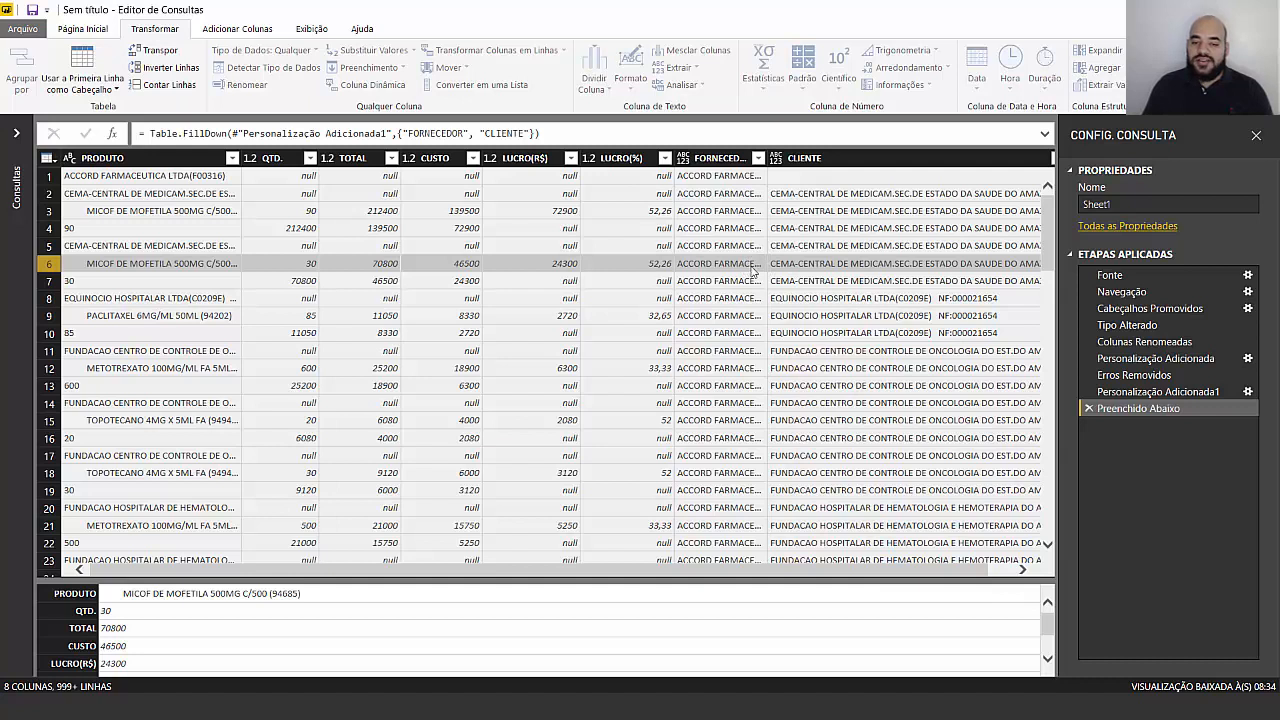
click(50, 299)
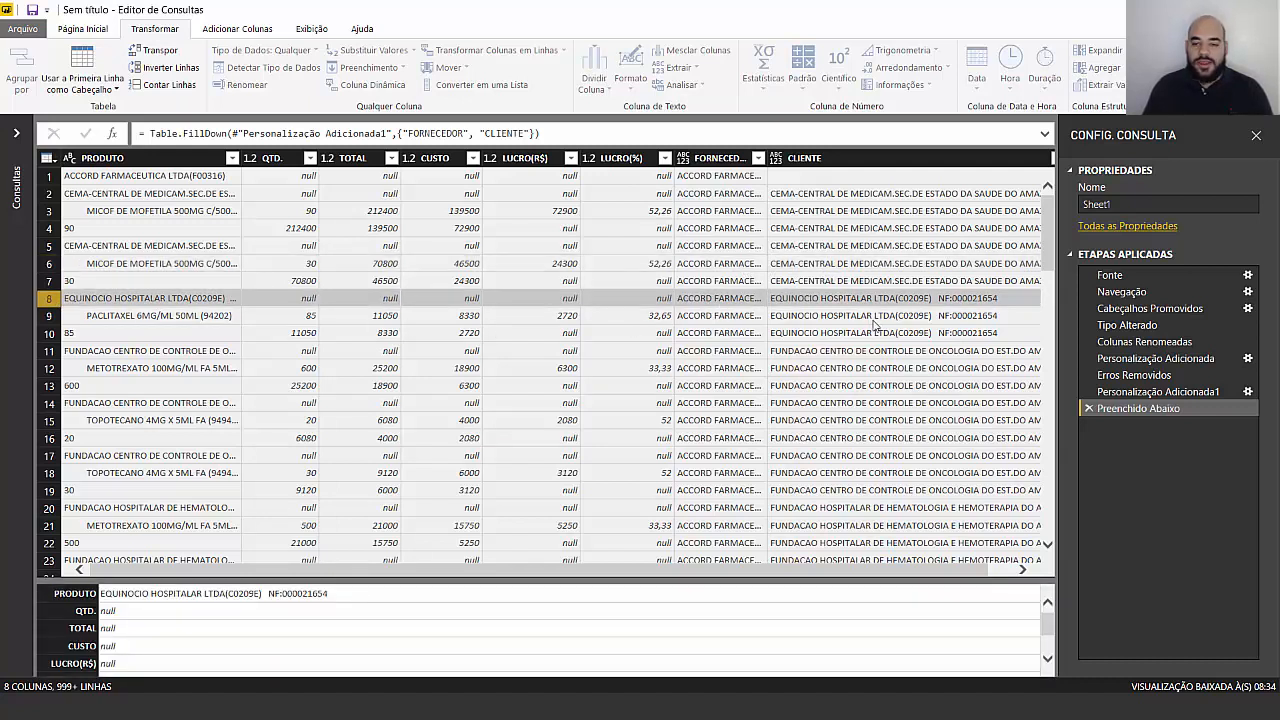
scroll(408, 341, down, 6)
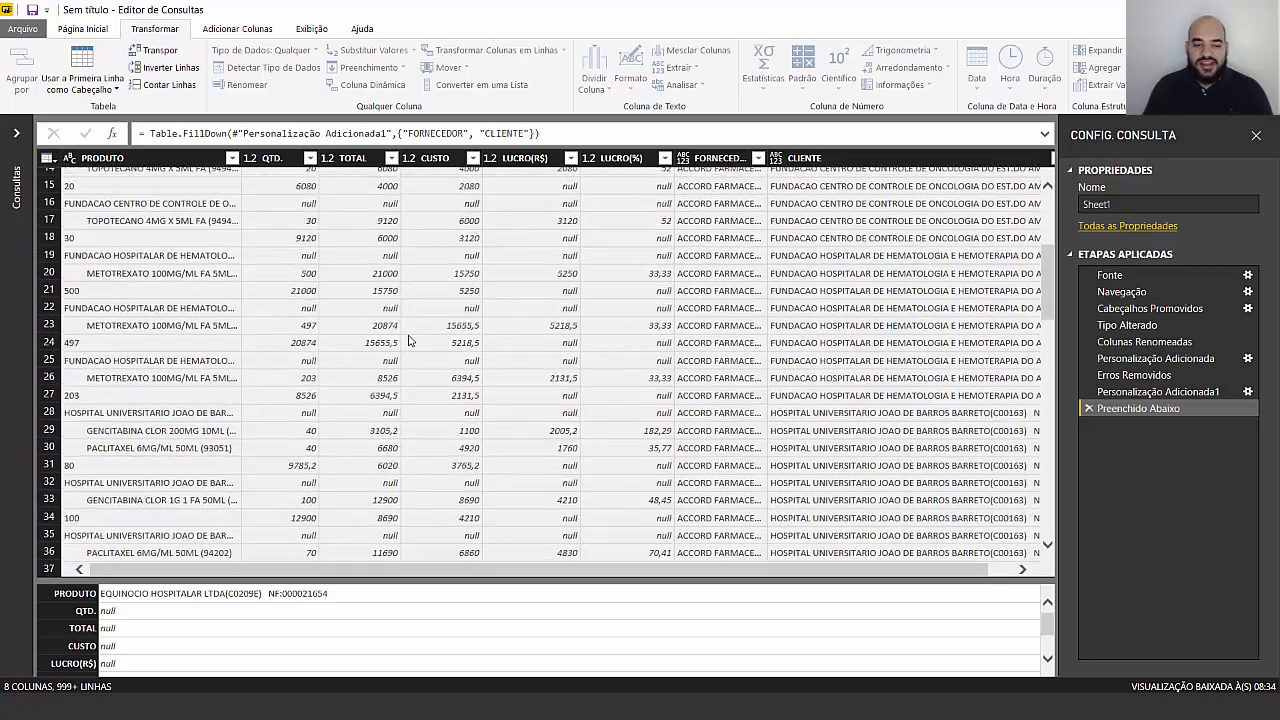
scroll(408, 341, up, 6)
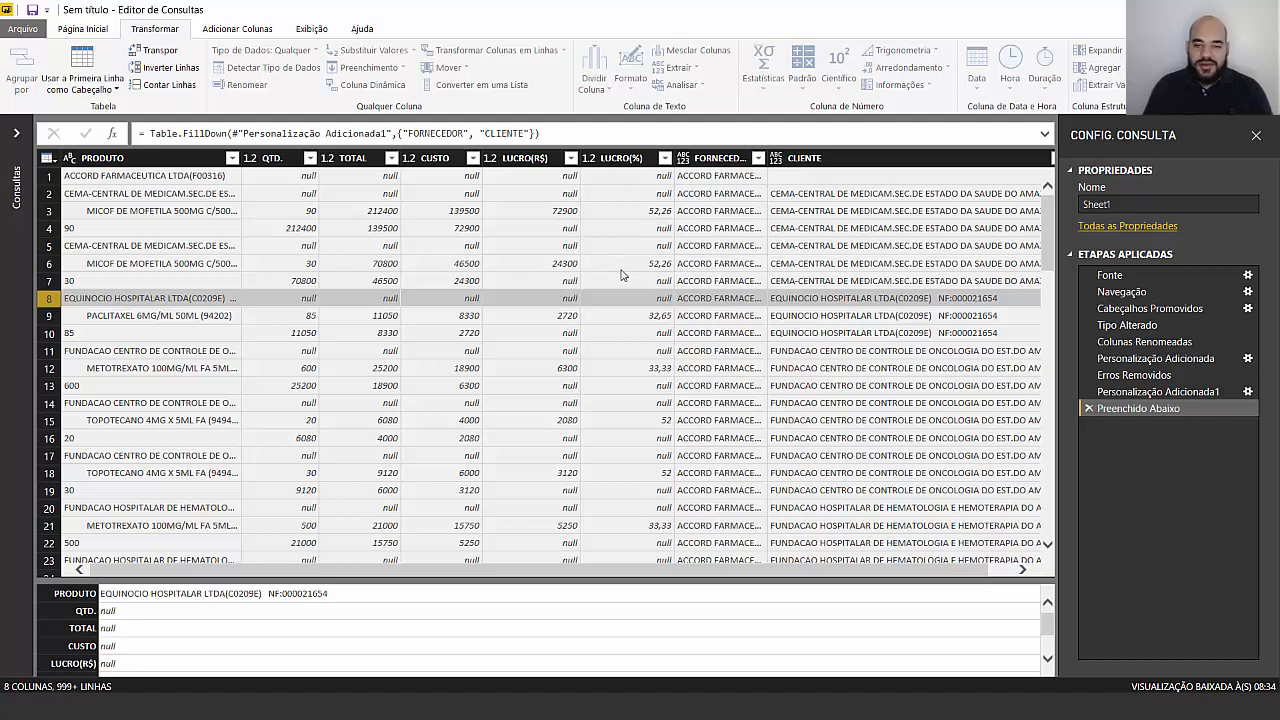
Compare the null entries in LUCRO(%) with a real product row, and filter the column to exclude null values
click(615, 158)
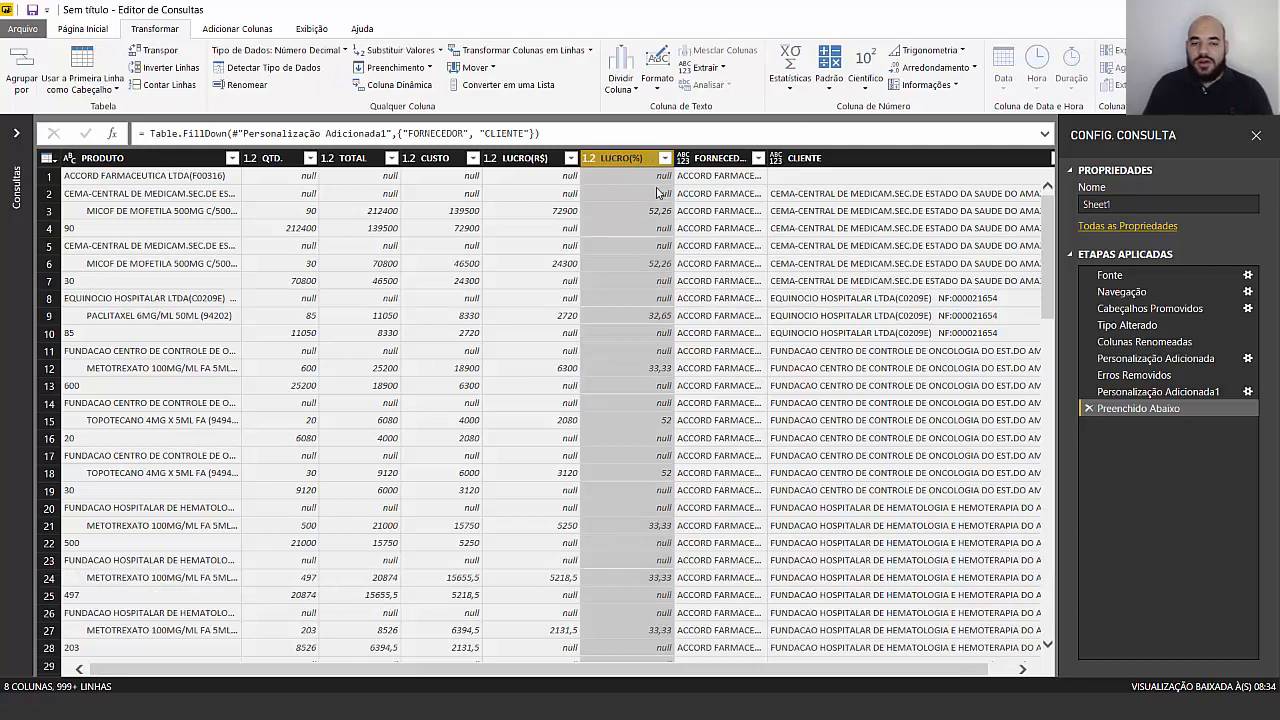
click(648, 177)
click(644, 195)
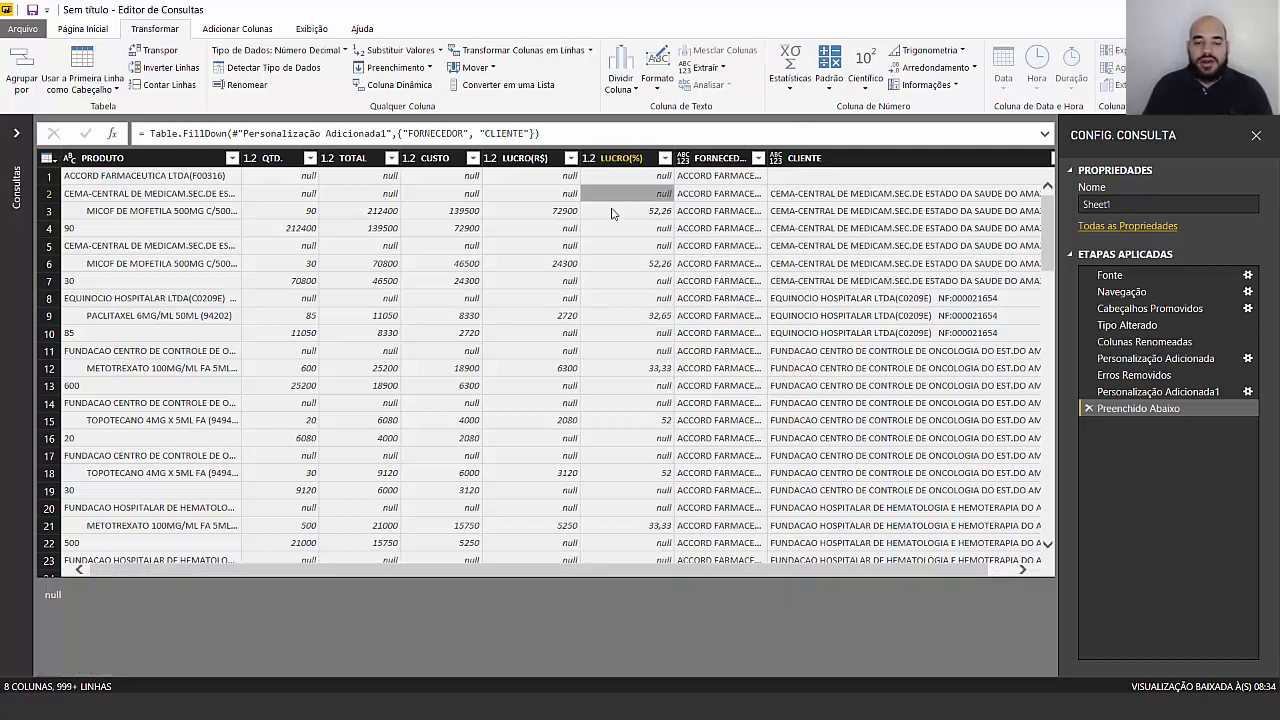
click(130, 213)
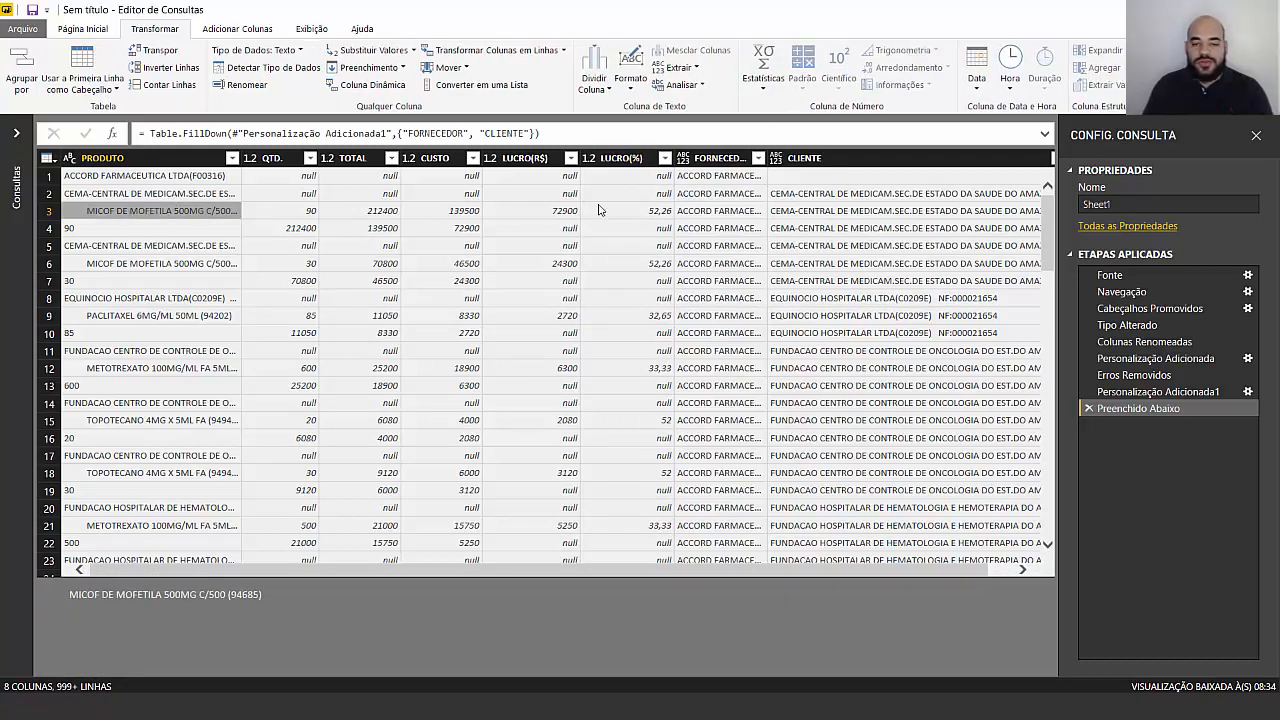
click(651, 212)
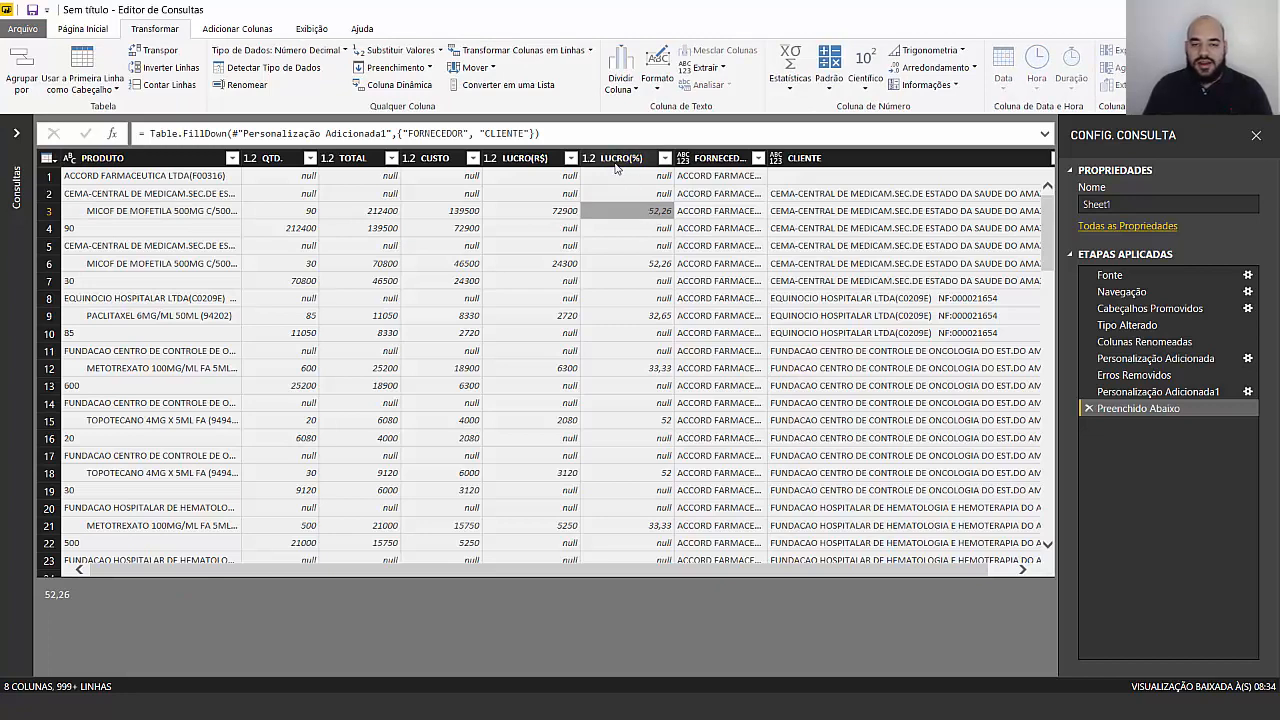
click(618, 159)
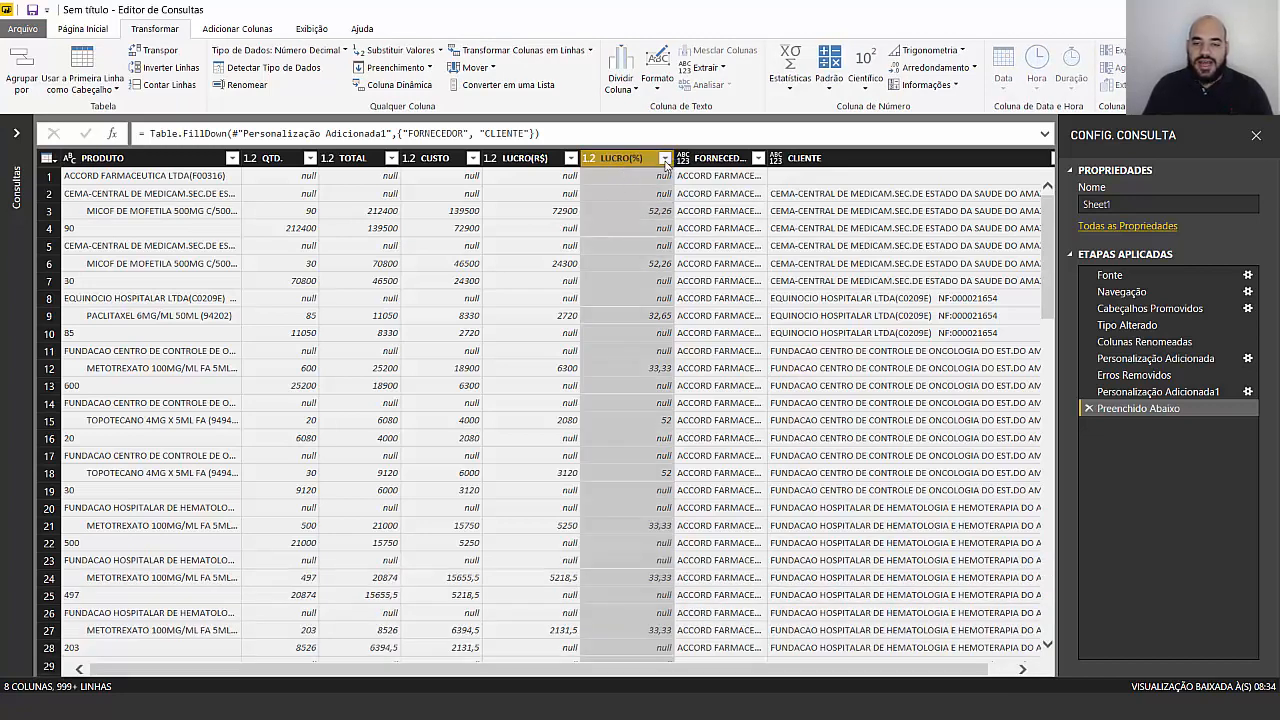
click(665, 159)
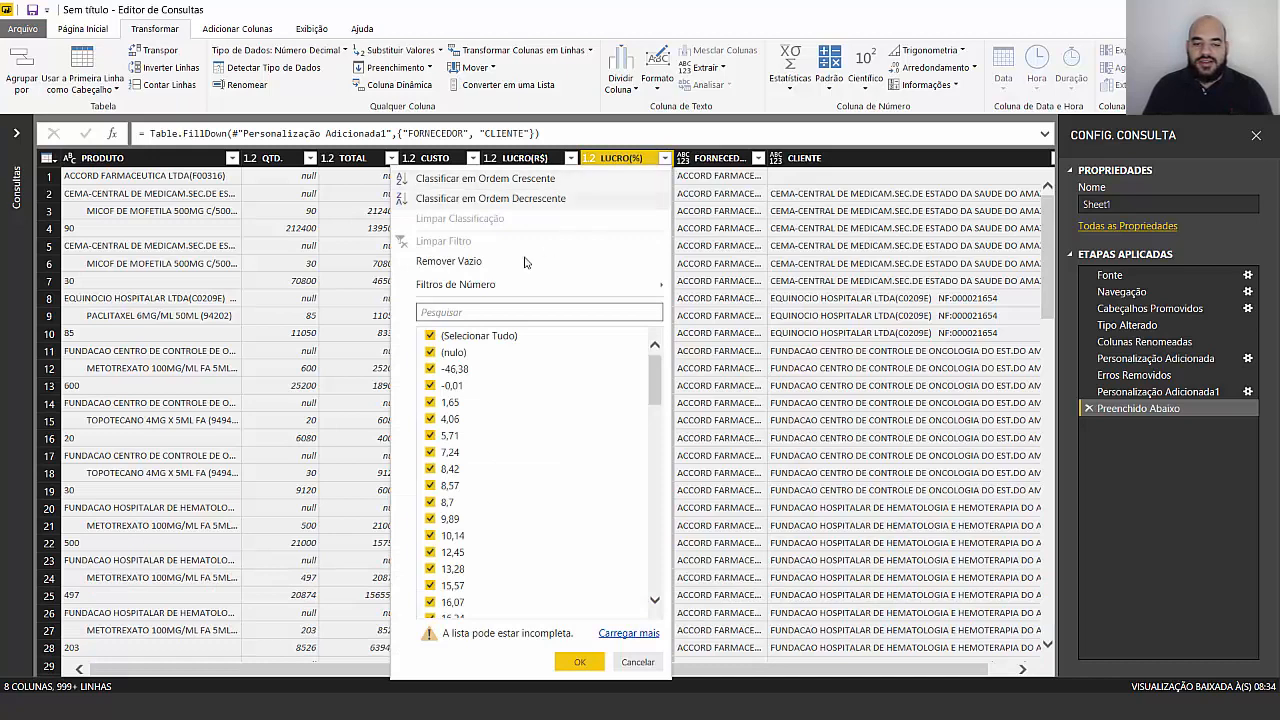
click(431, 352)
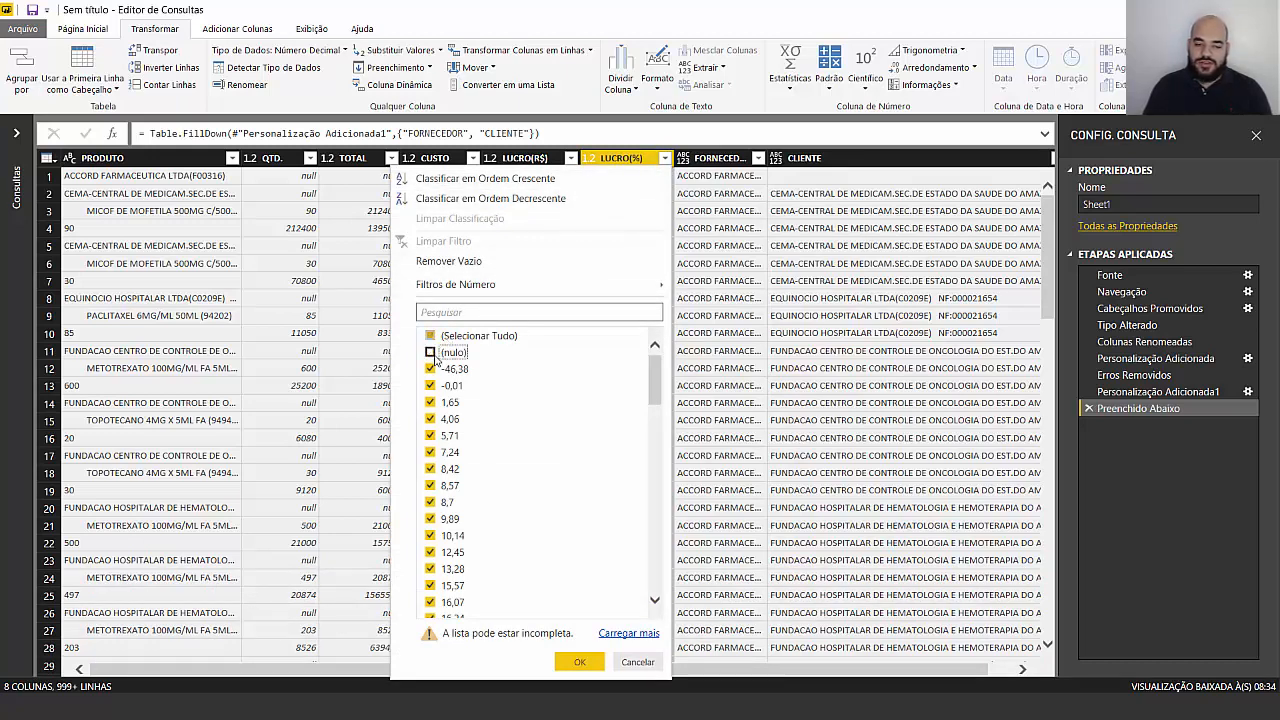
click(578, 662)
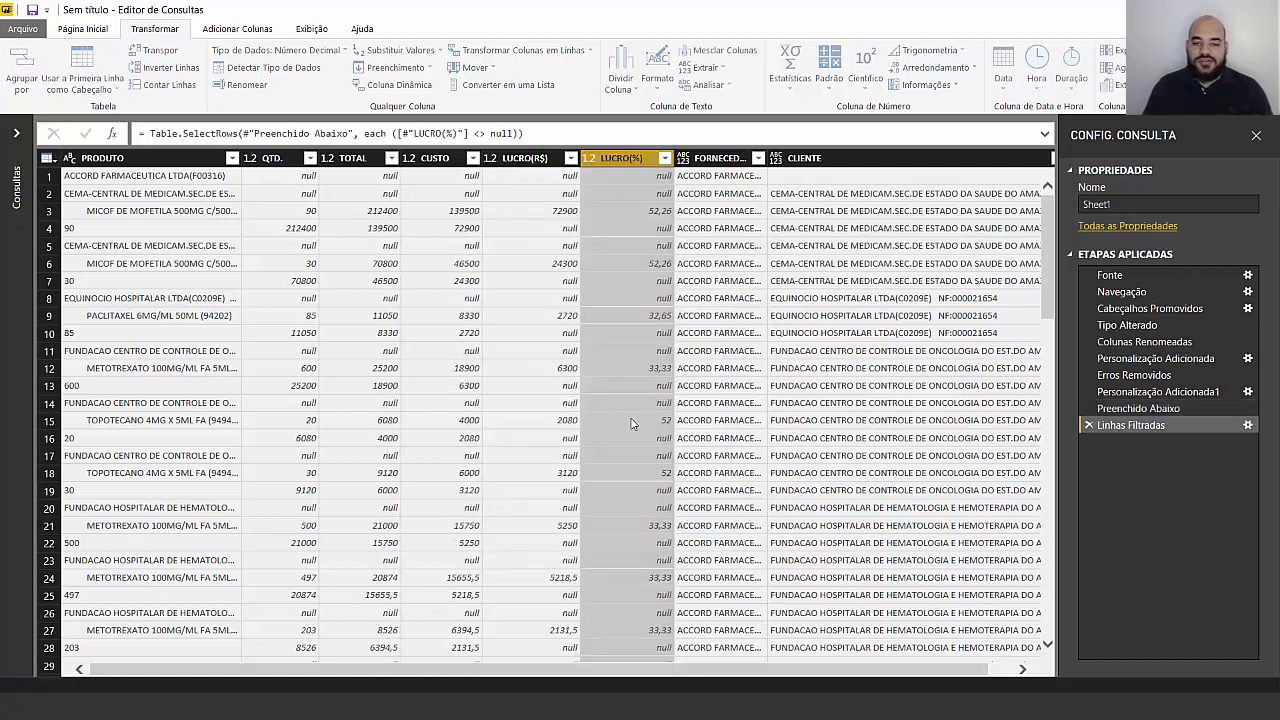
click(614, 243)
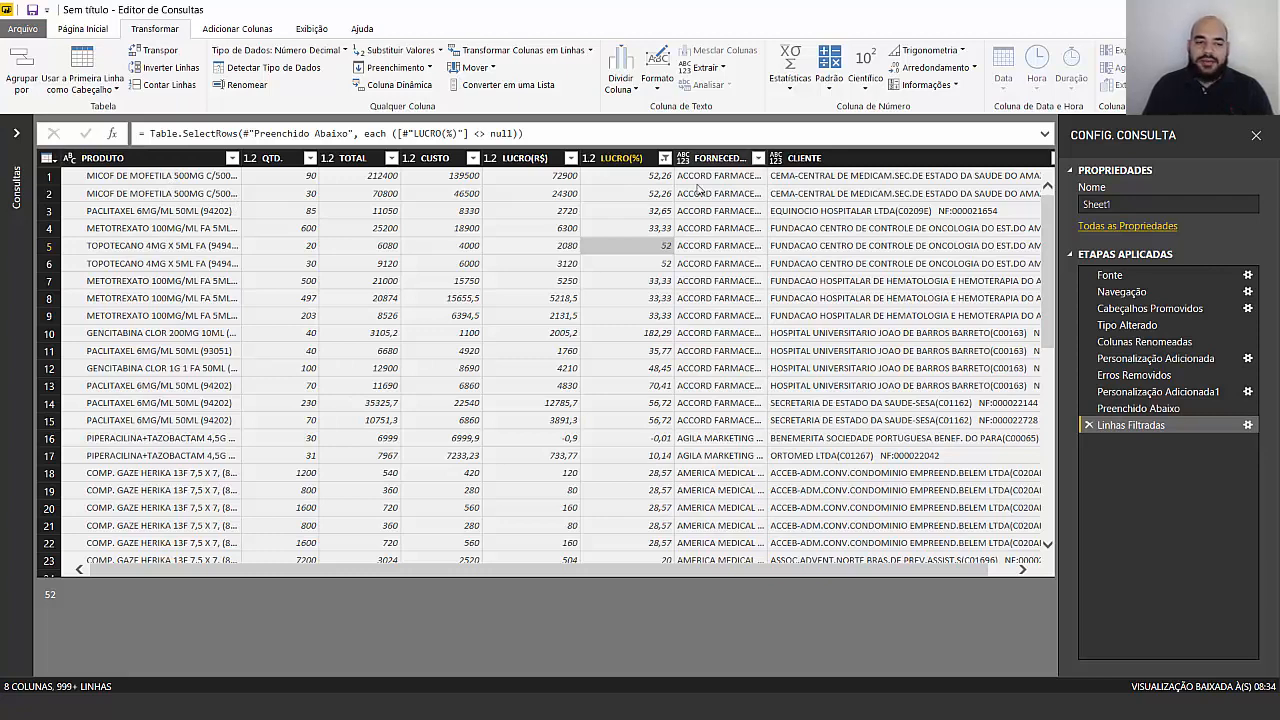
Trim the leading and trailing spaces from the product names in the PRODUTO column
click(148, 158)
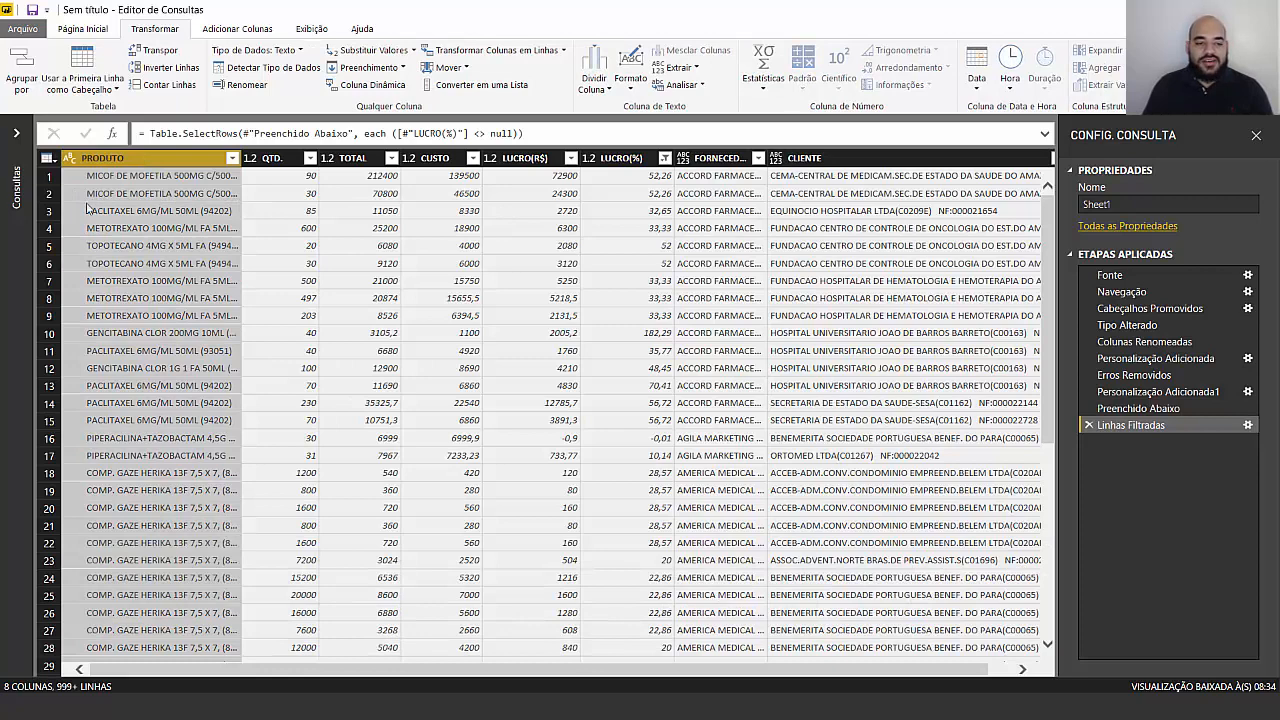
right_click(137, 164)
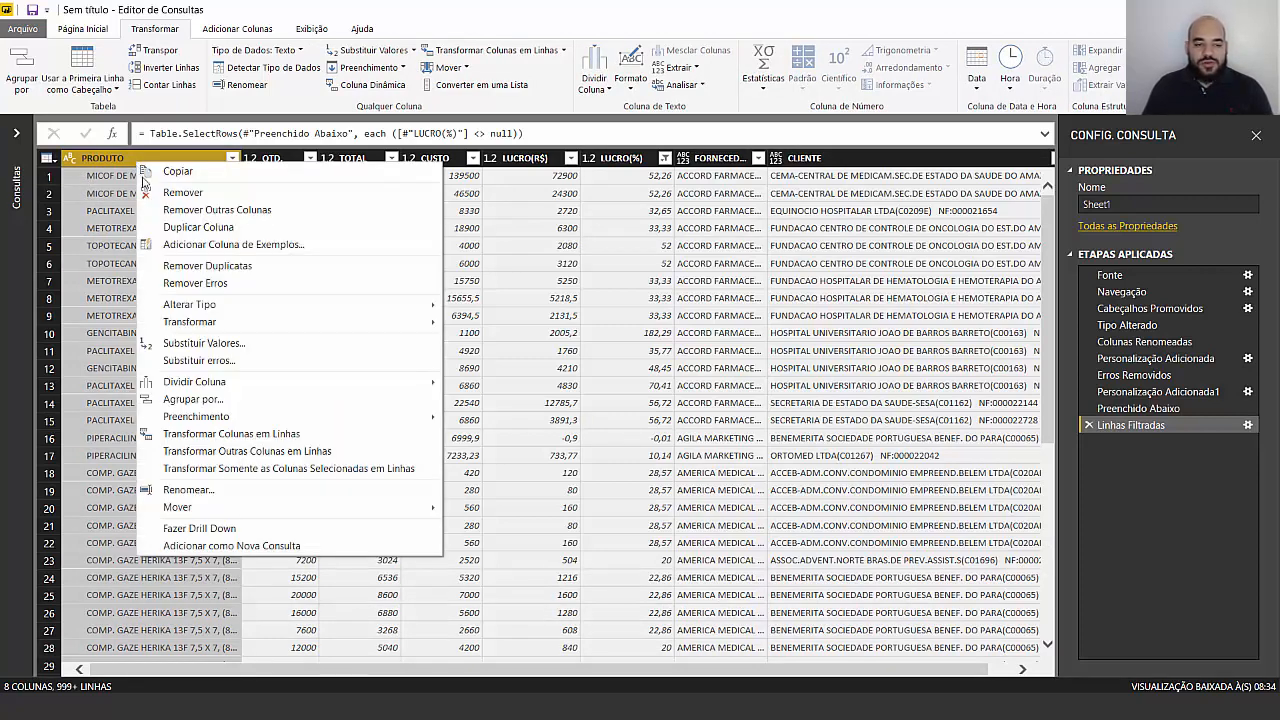
mouse_move(224, 320)
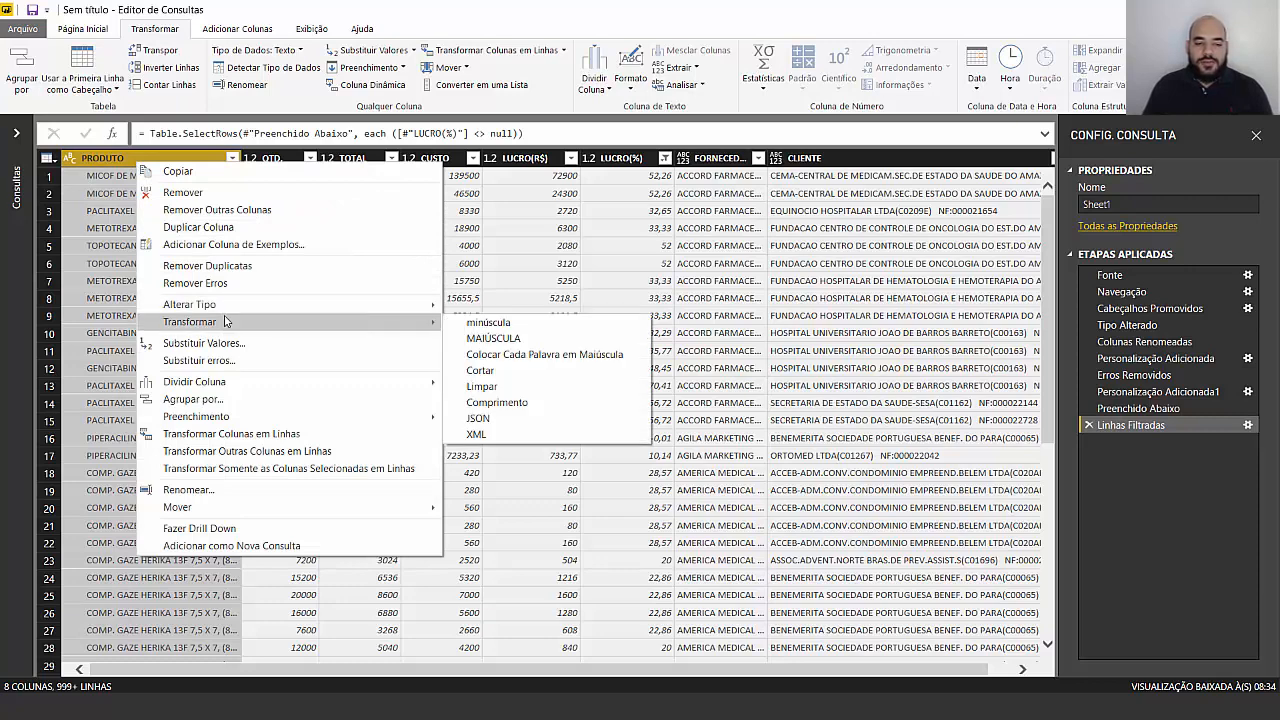
click(525, 379)
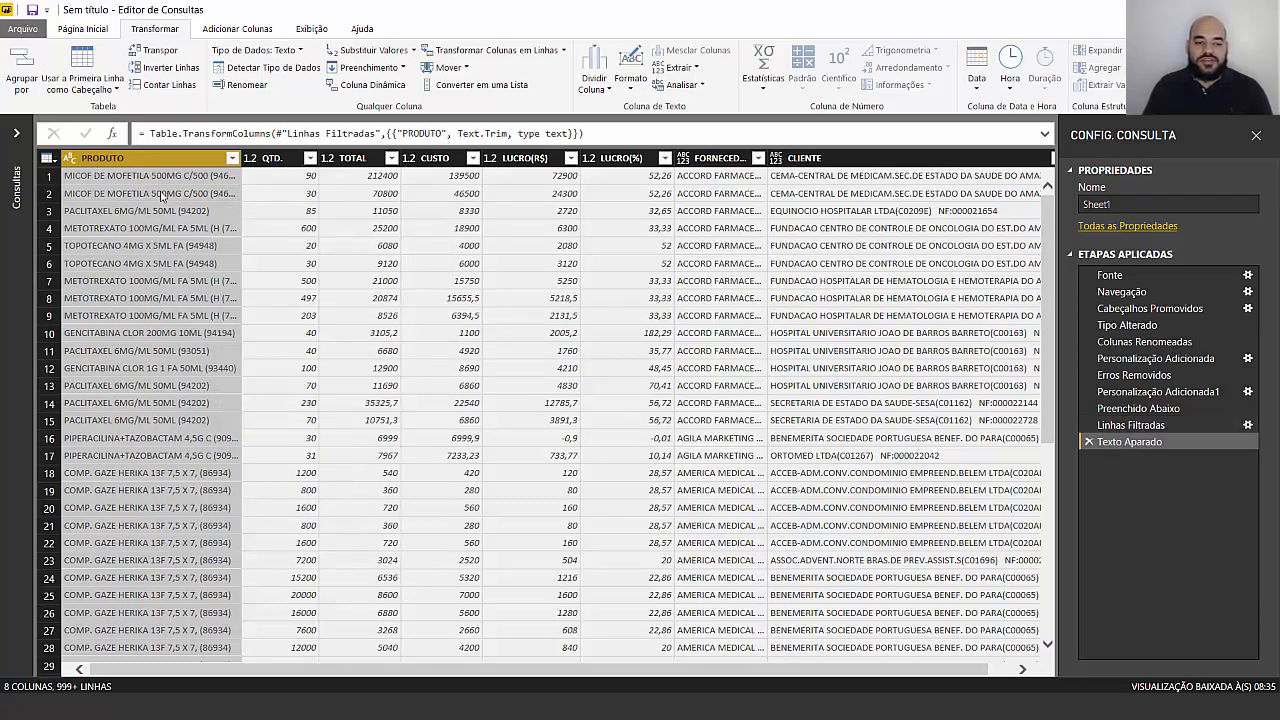
click(168, 228)
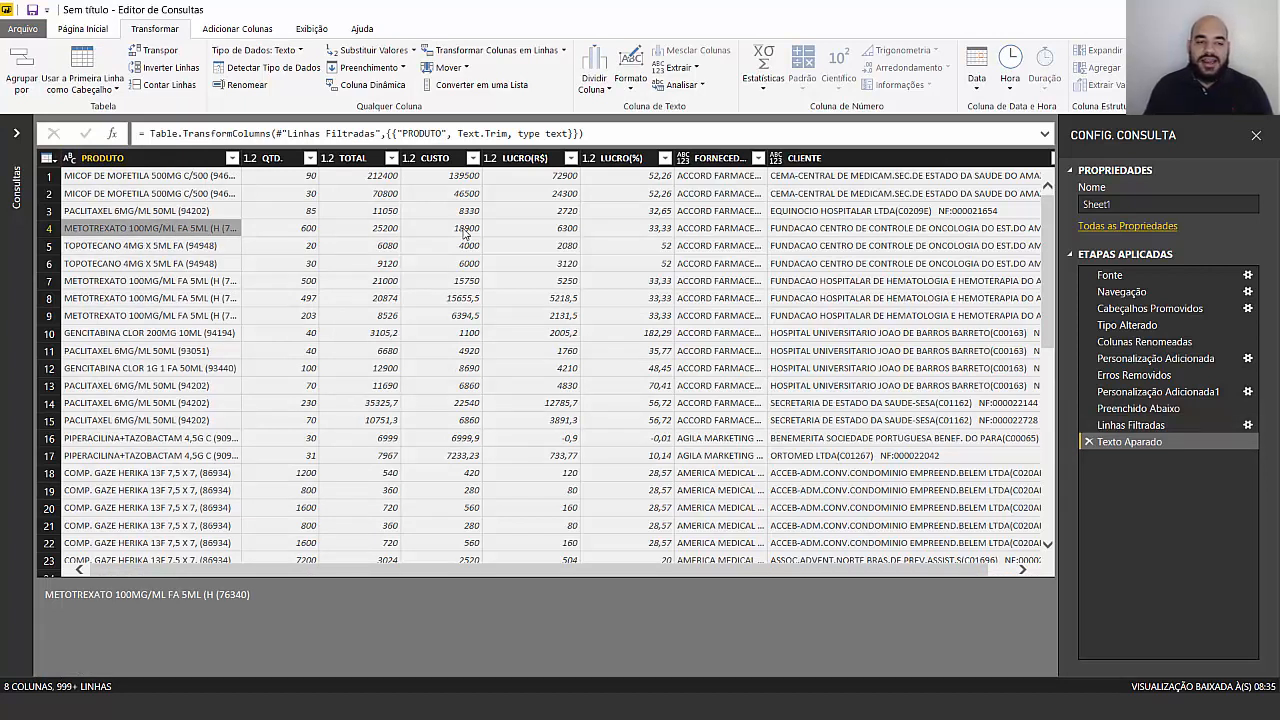
Change the data type of the FORNECEDOR and CLIENTE columns to Text and look over the cleaned table
click(714, 160)
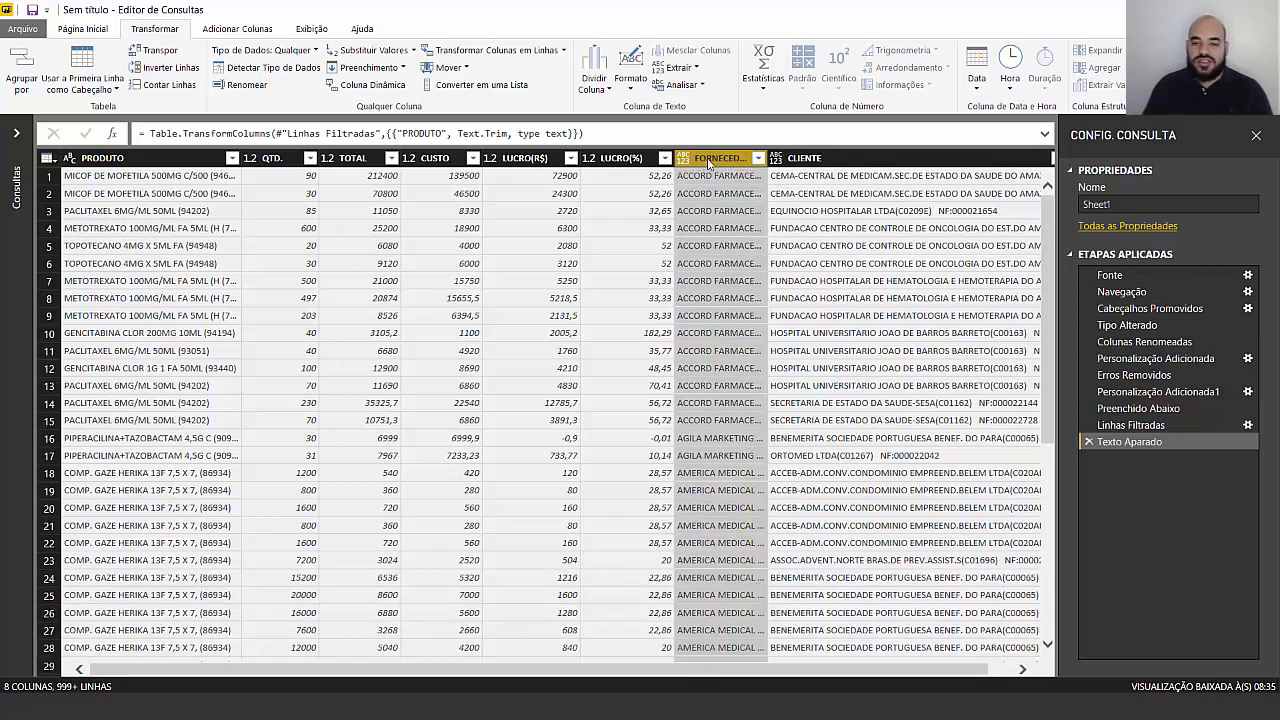
click(685, 158)
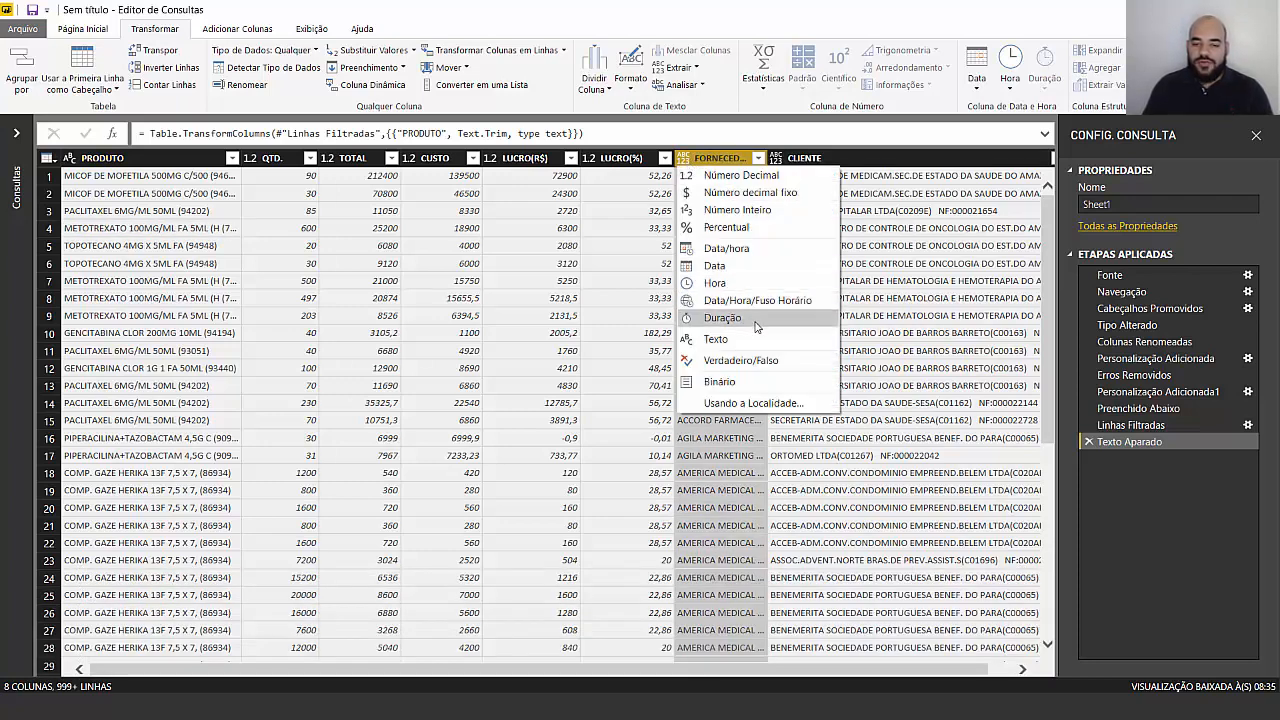
click(716, 339)
click(778, 158)
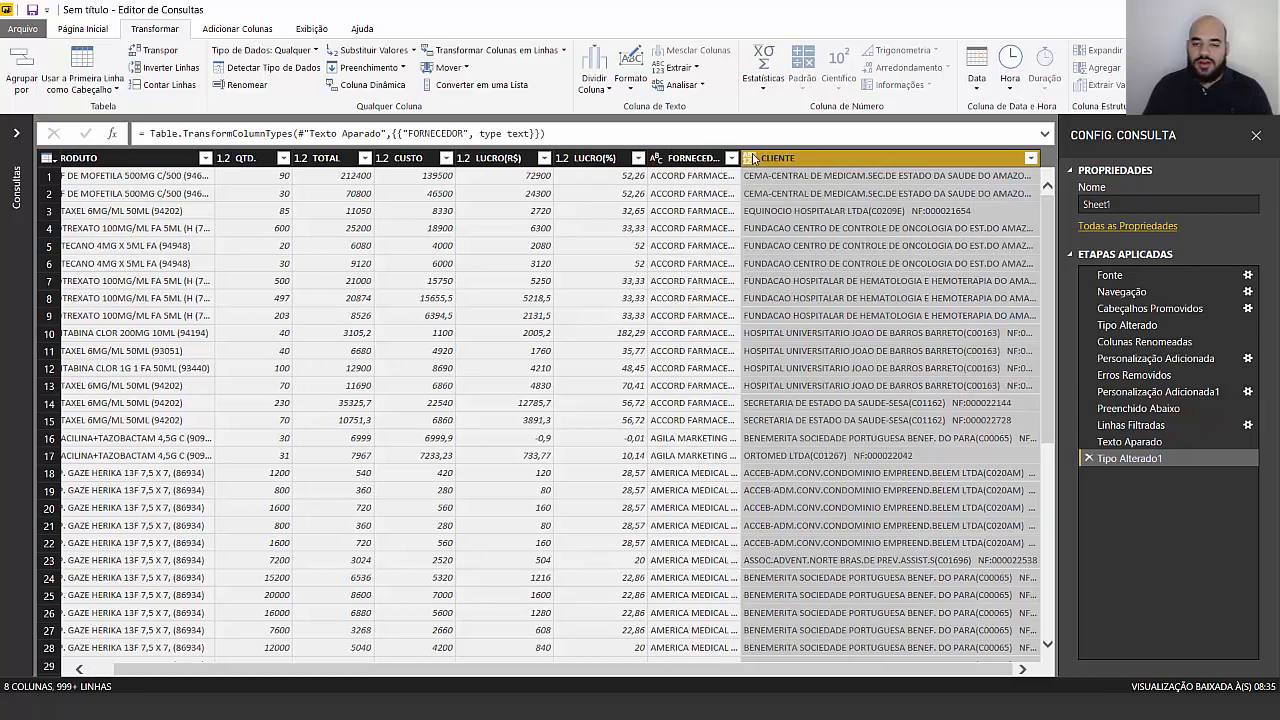
click(750, 158)
click(770, 308)
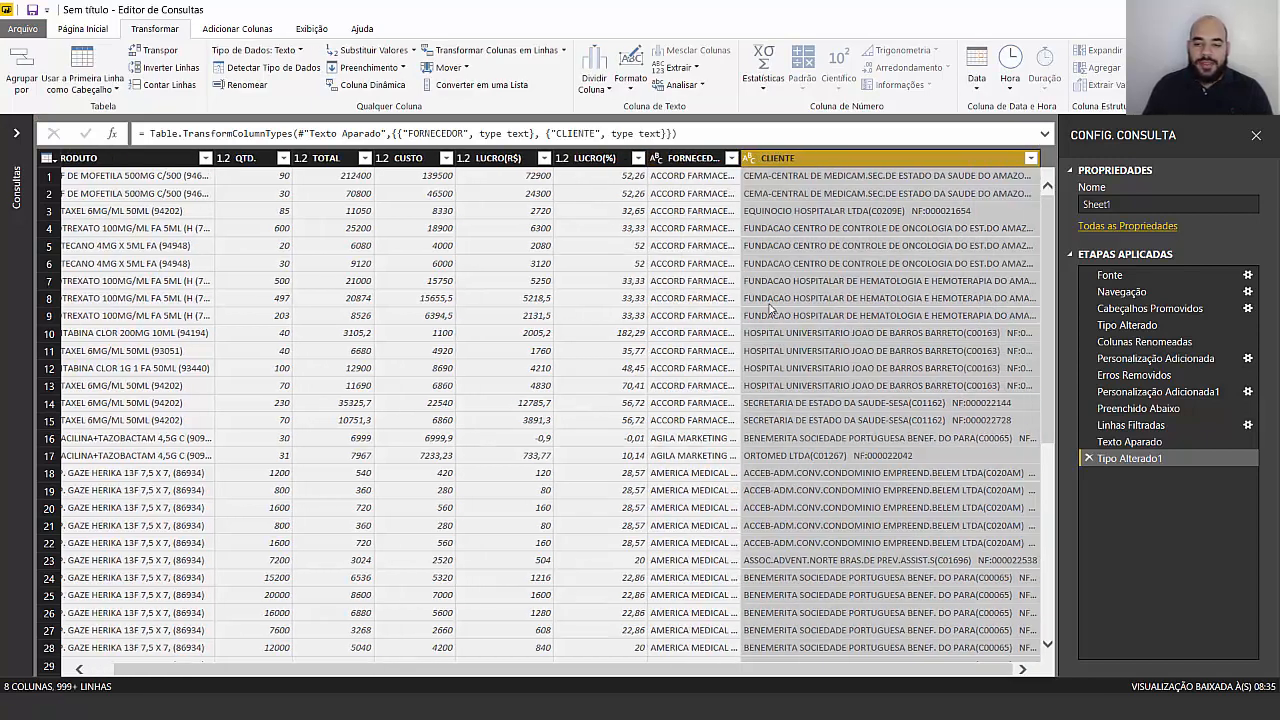
click(738, 286)
drag(818, 571, 612, 574)
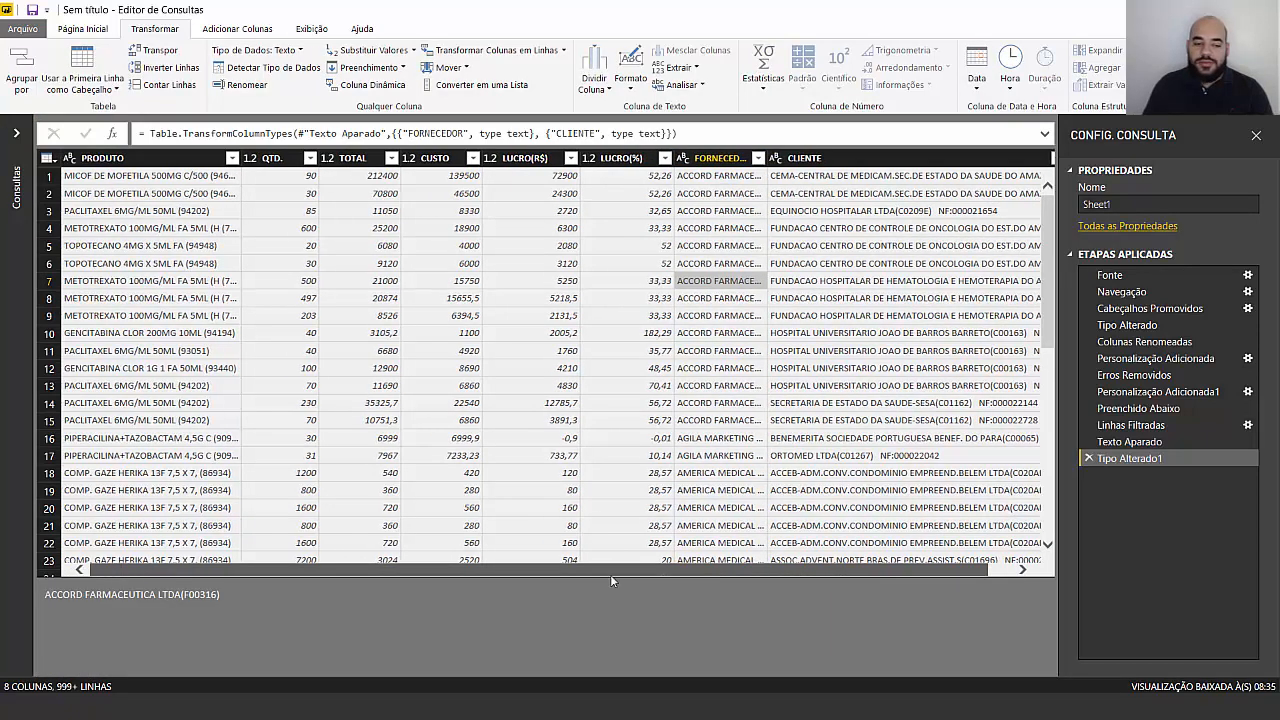
click(165, 226)
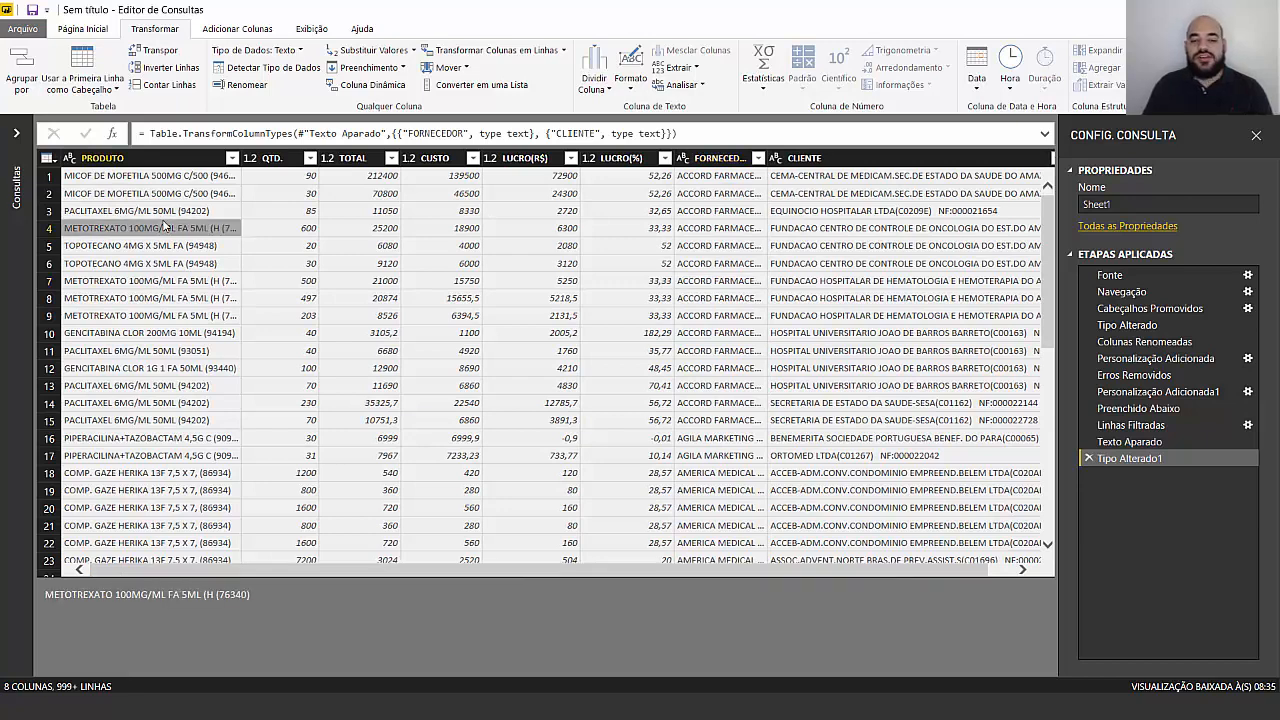